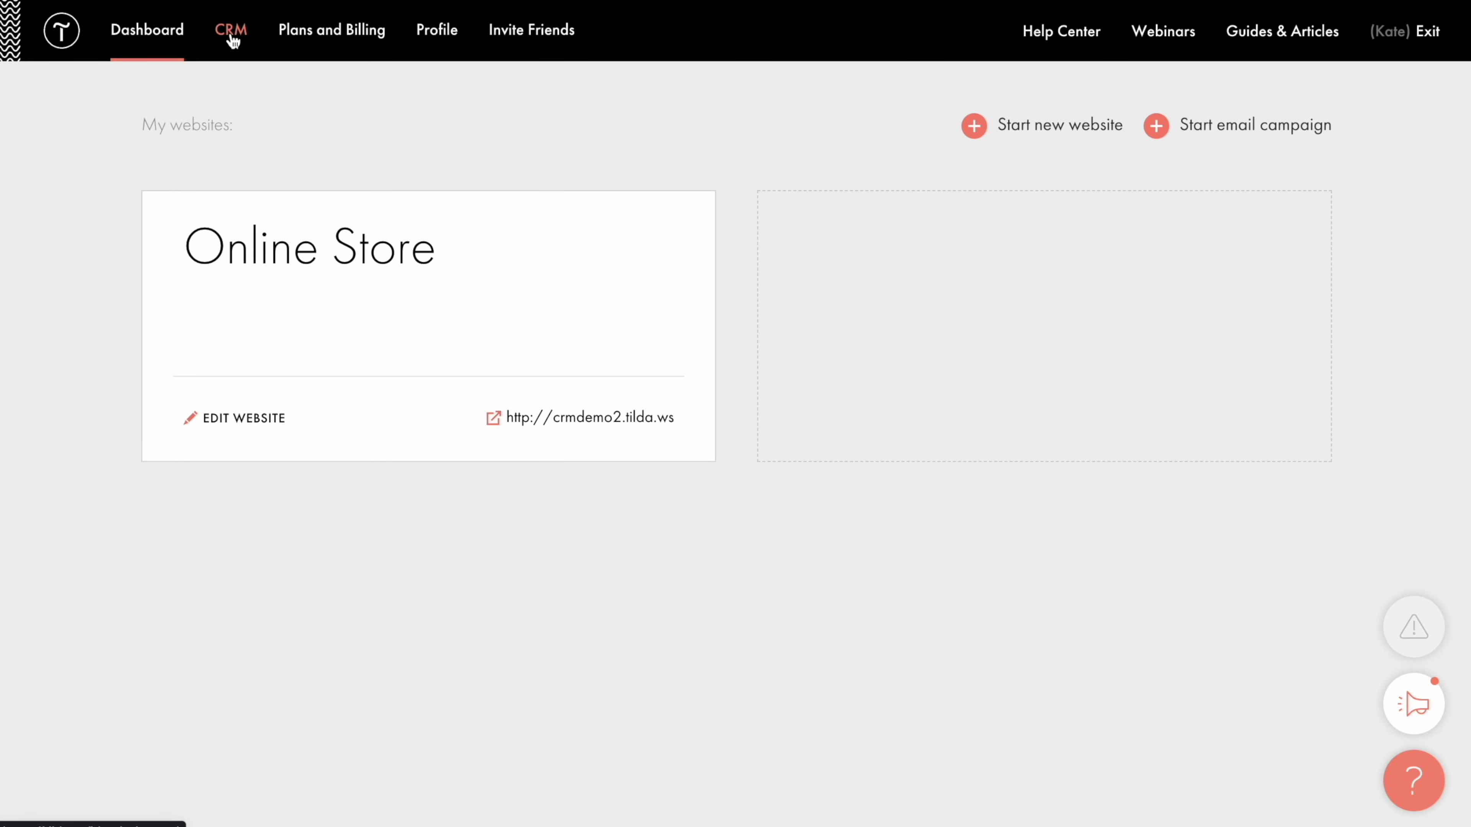
Create an empty CRM lead list named 'Online Store'.
click(232, 41)
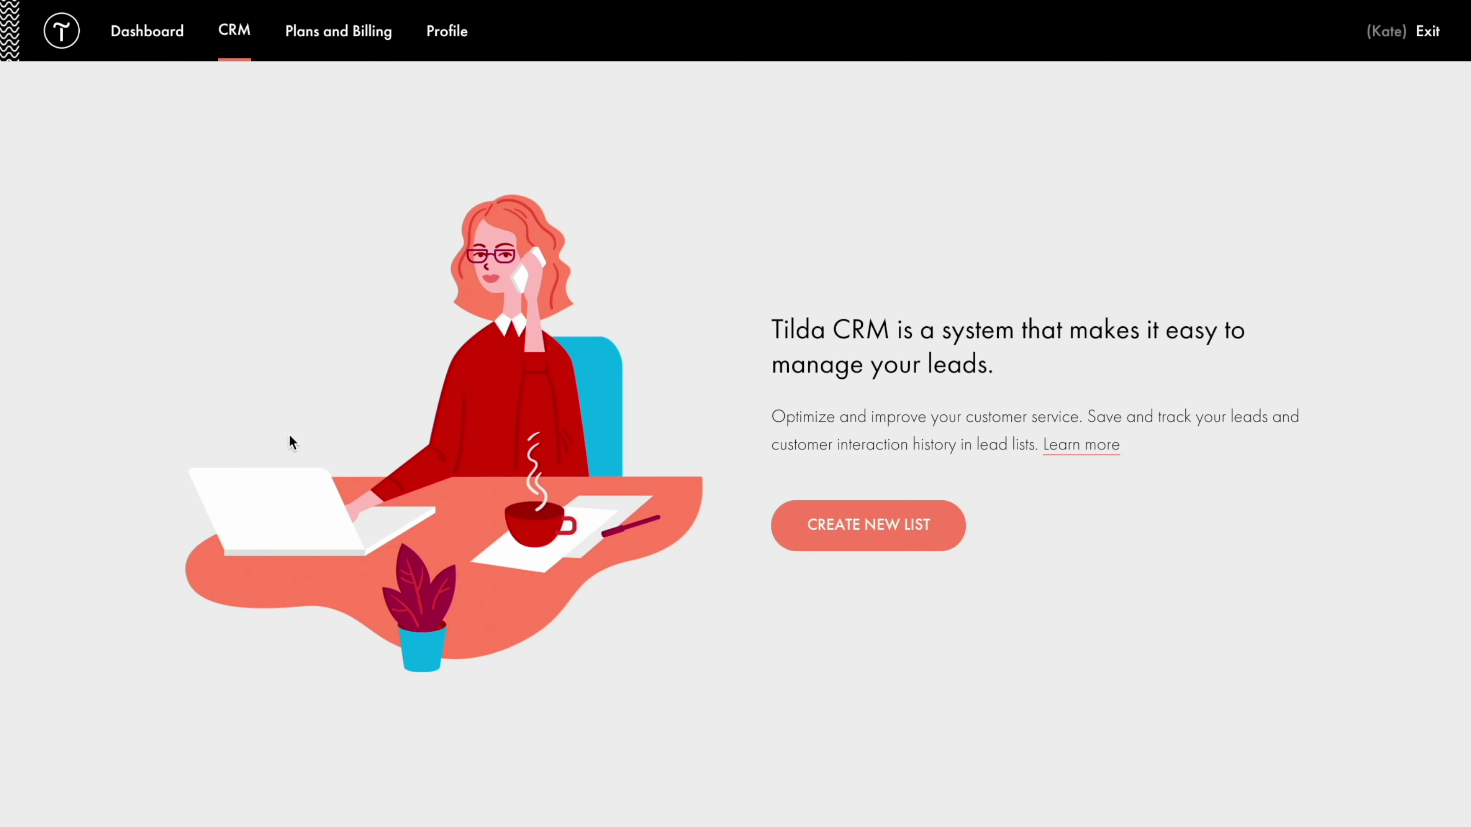
click(861, 527)
text(Online Store)
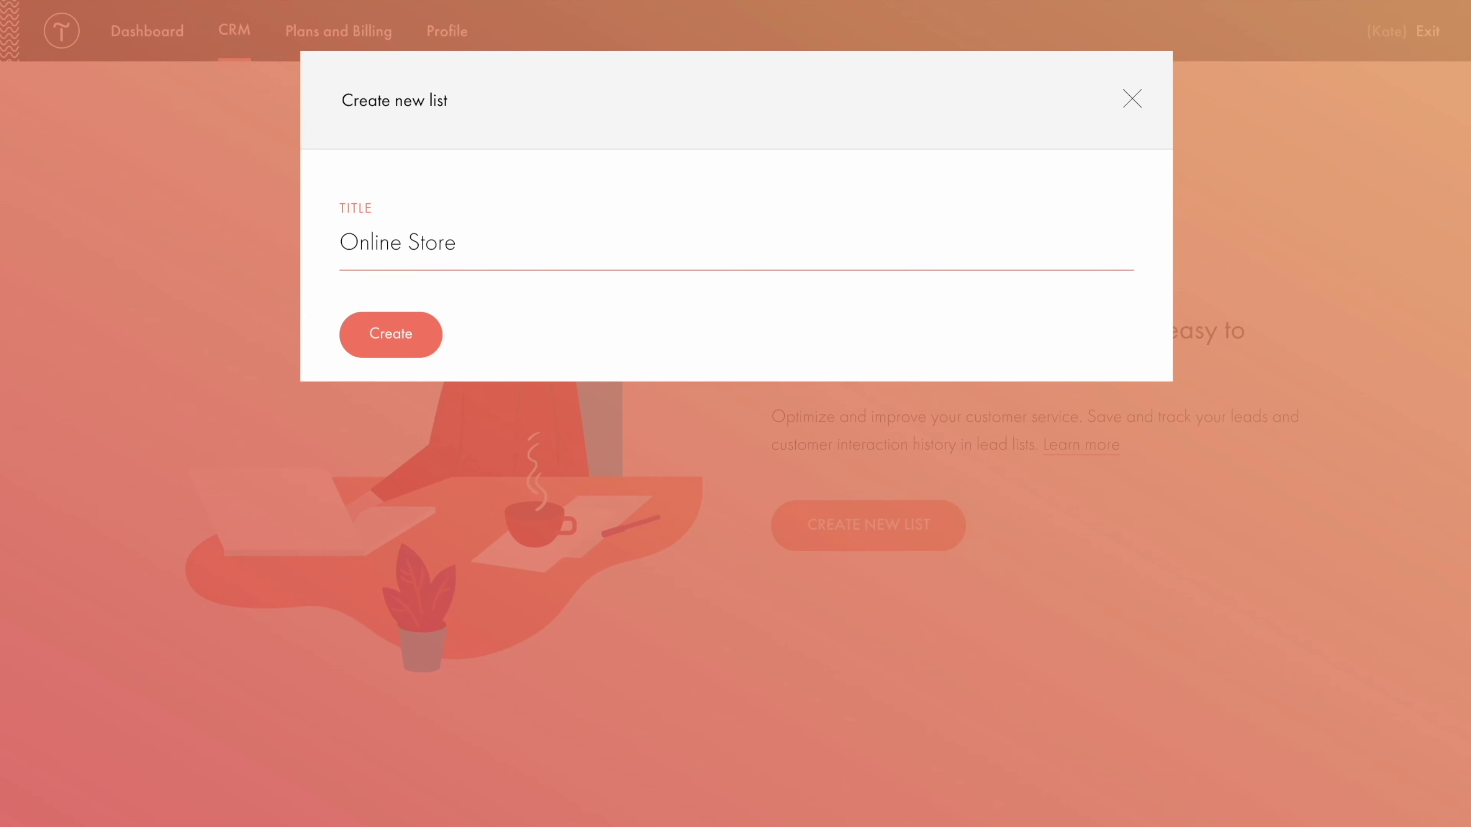
click(394, 343)
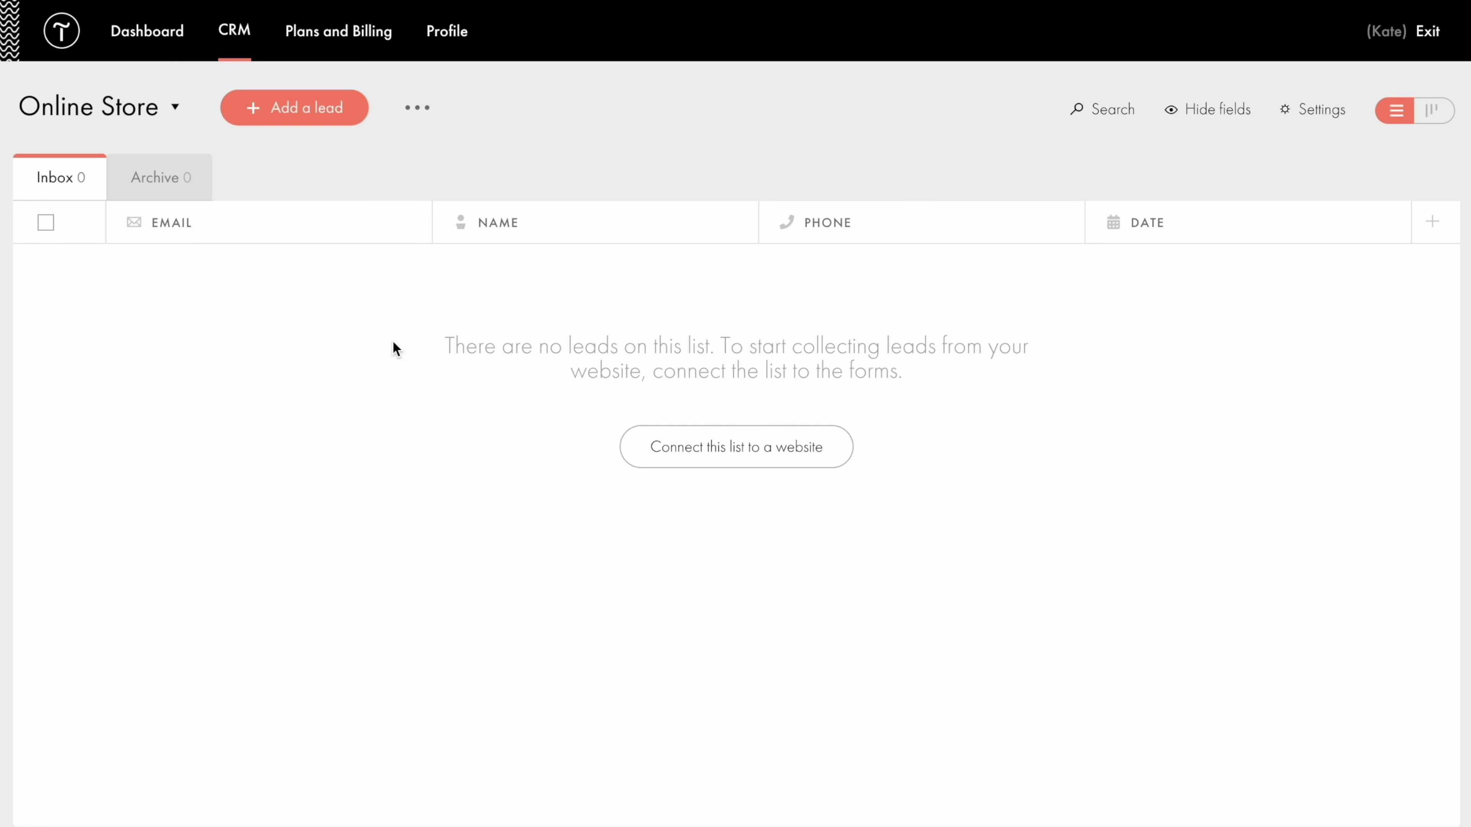
Skip the list's website-linking prompt and open the Online Store website's settings.
click(738, 457)
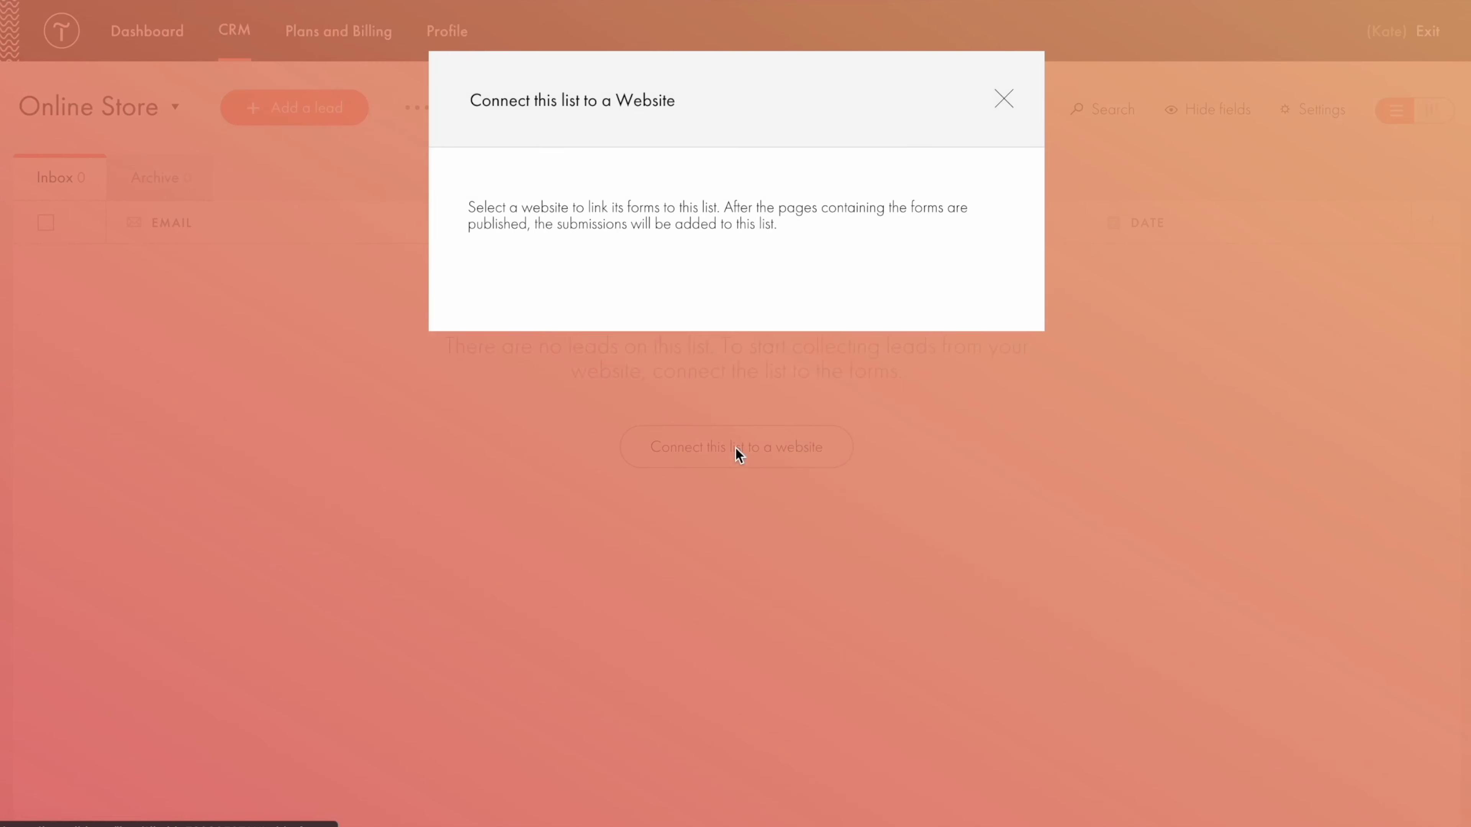
click(1006, 102)
click(150, 42)
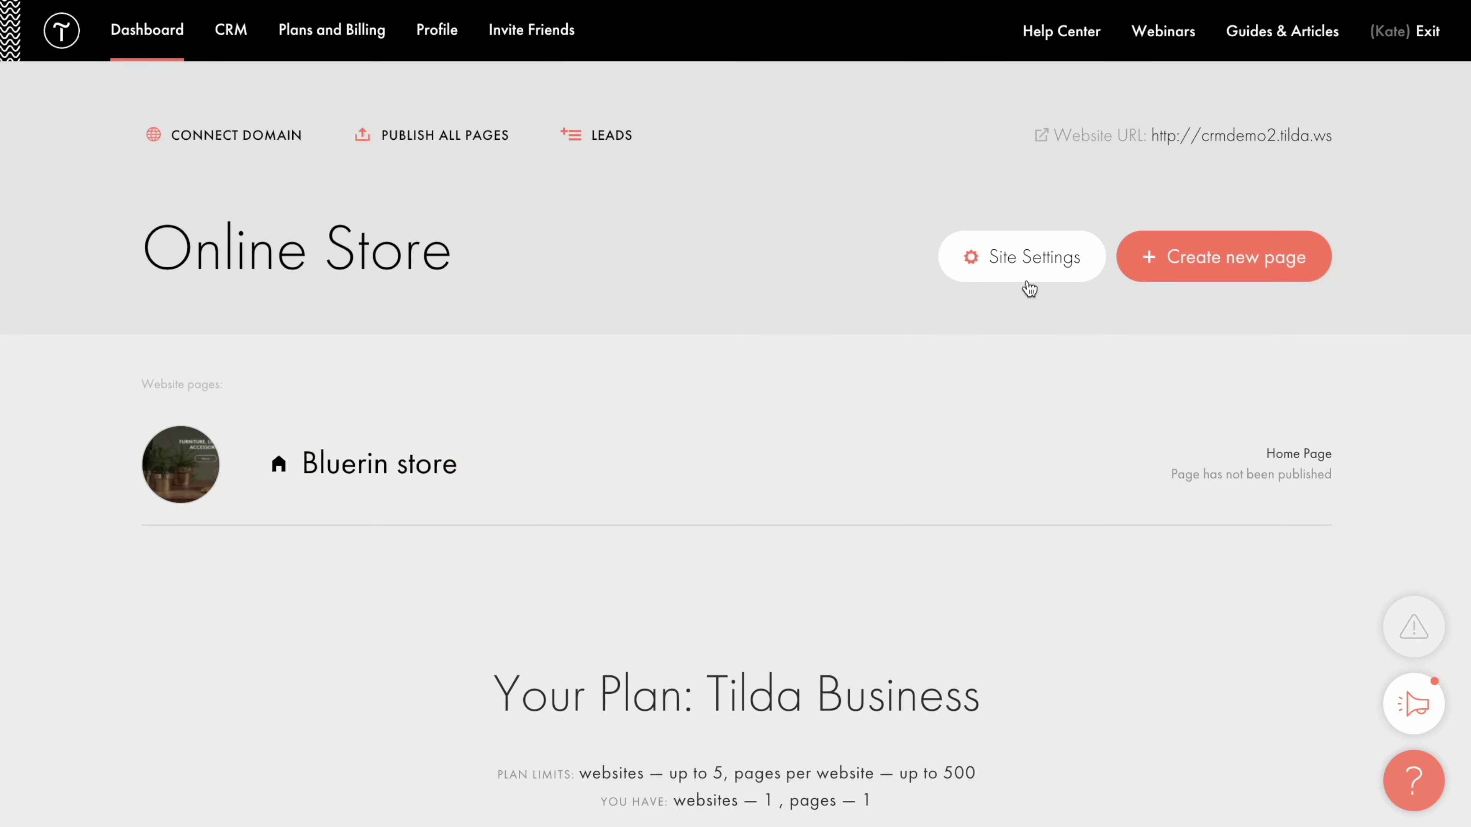
click(1027, 268)
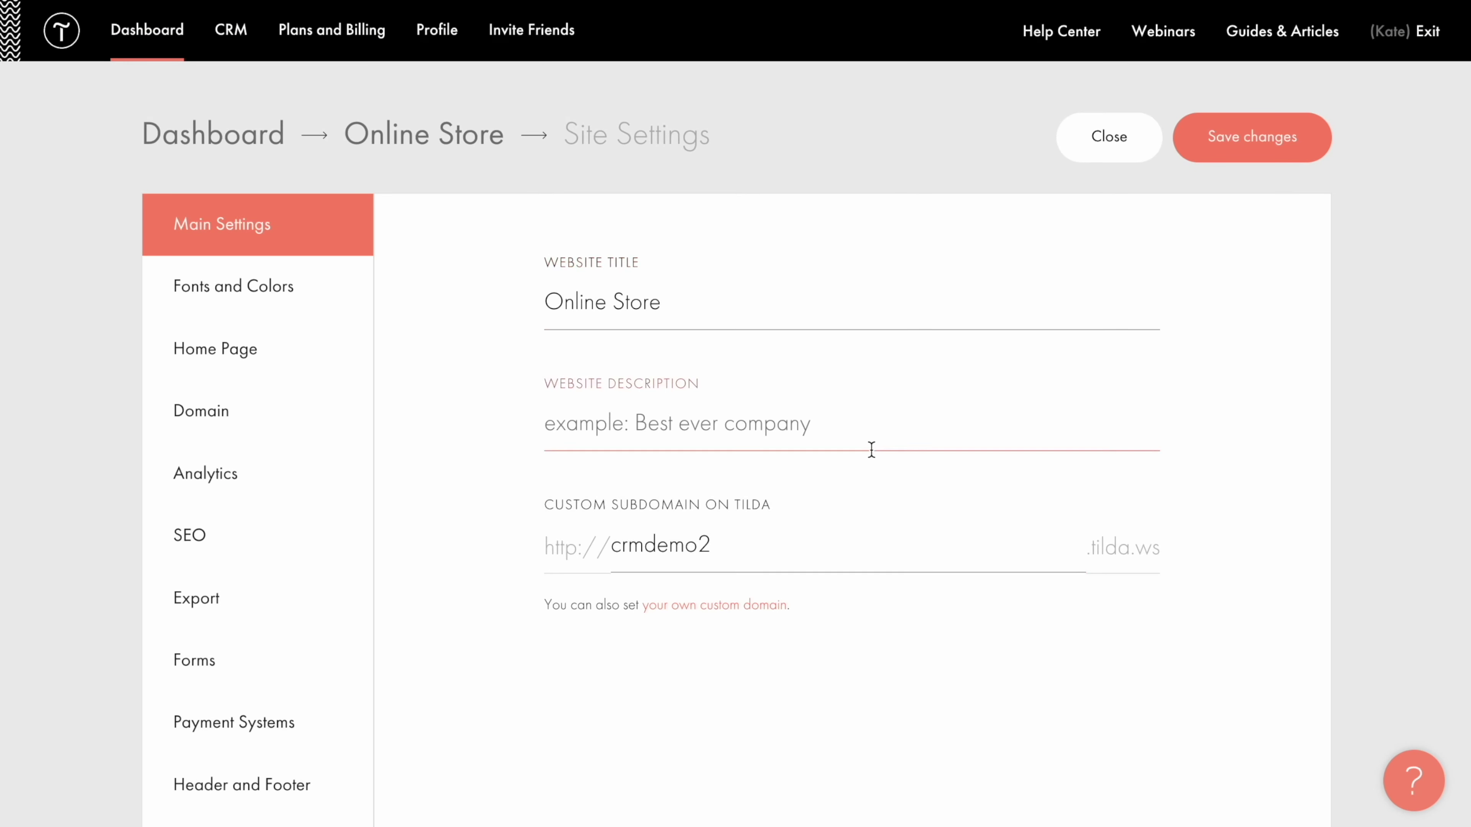
Add Tilda CRM with the Online Store list as the form receiver, assigned to all forms.
click(256, 663)
scroll(483, 555, down, 10)
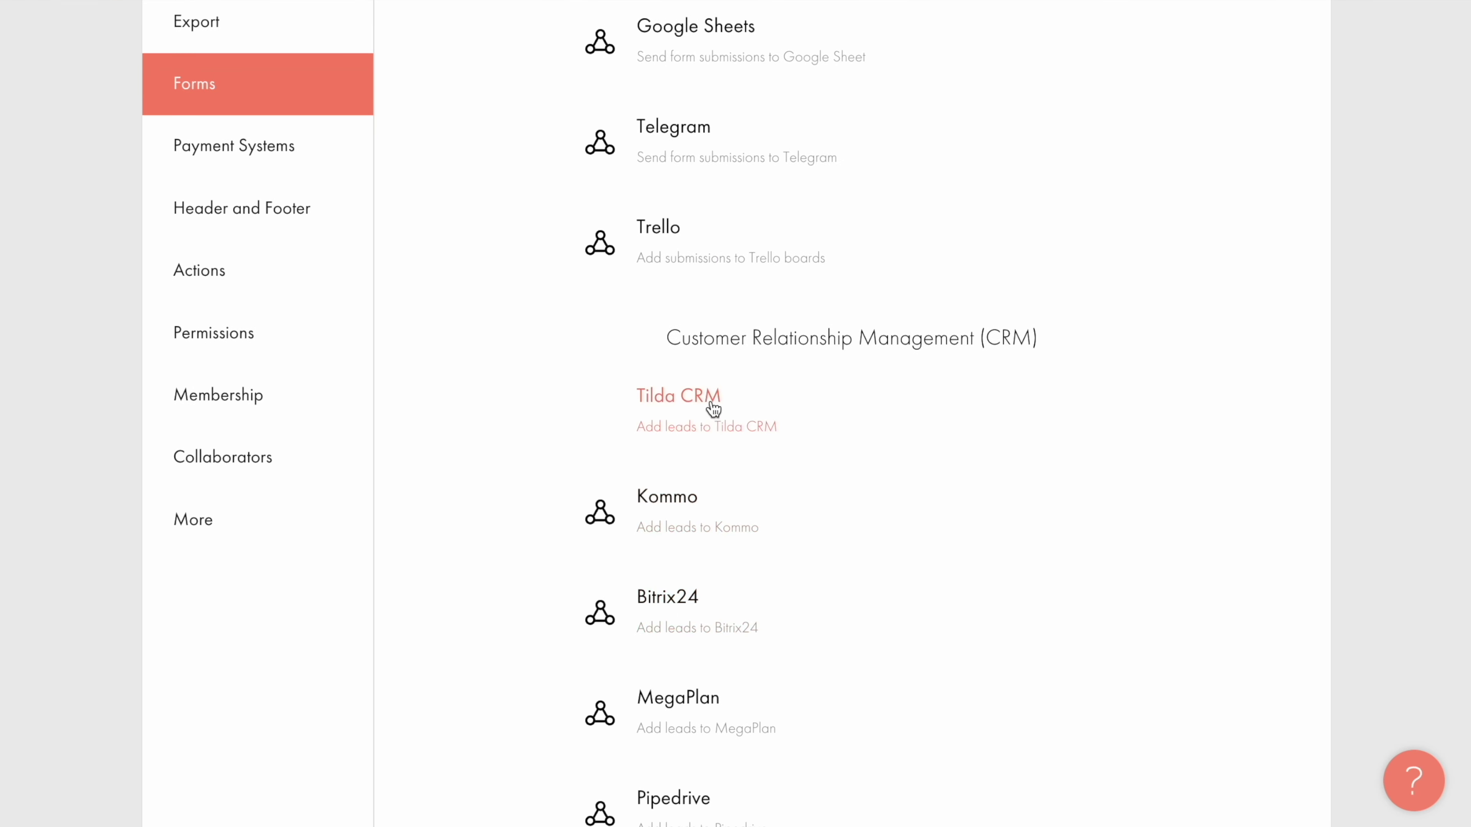
click(712, 409)
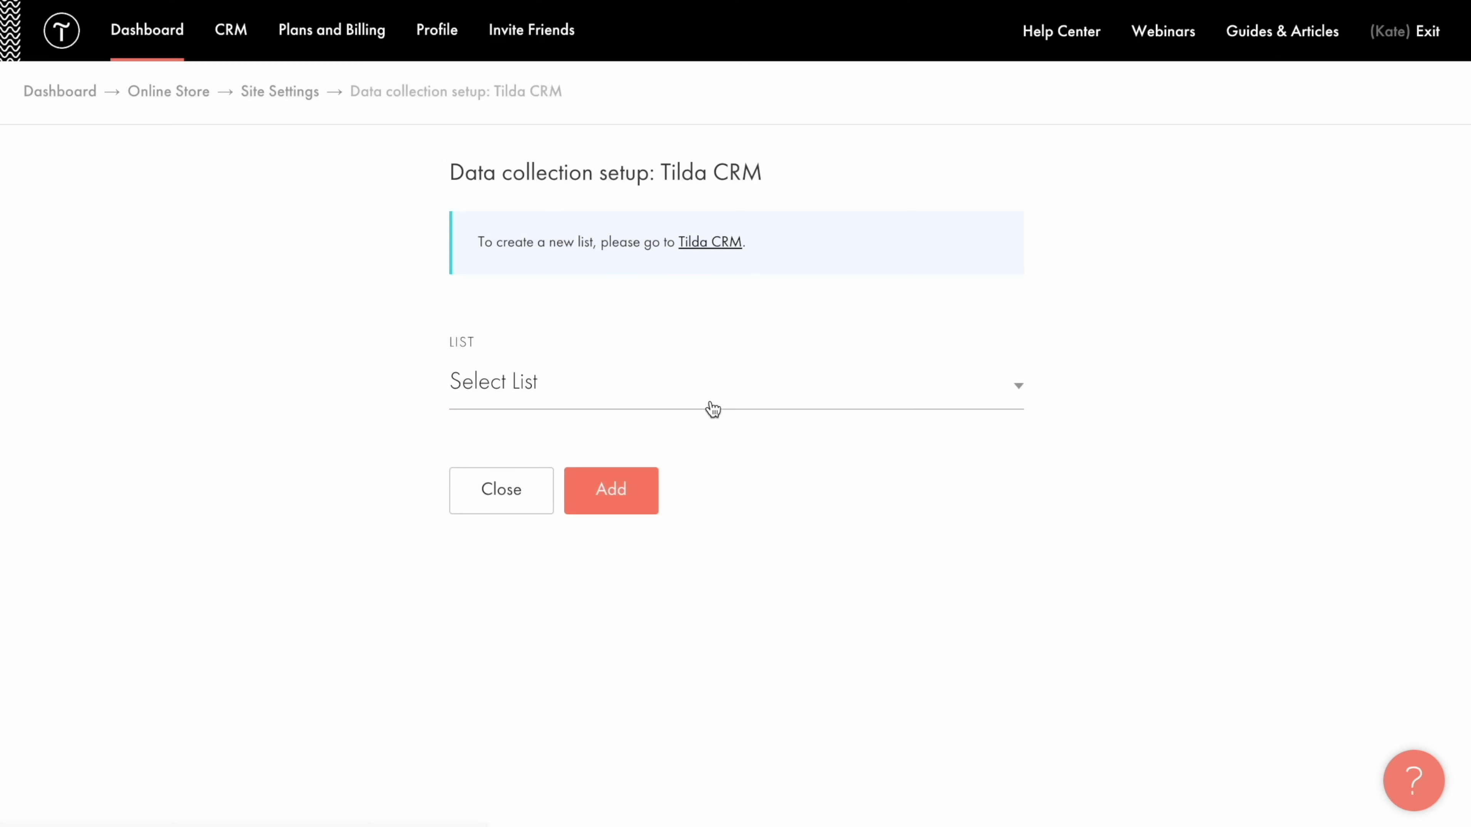
click(782, 387)
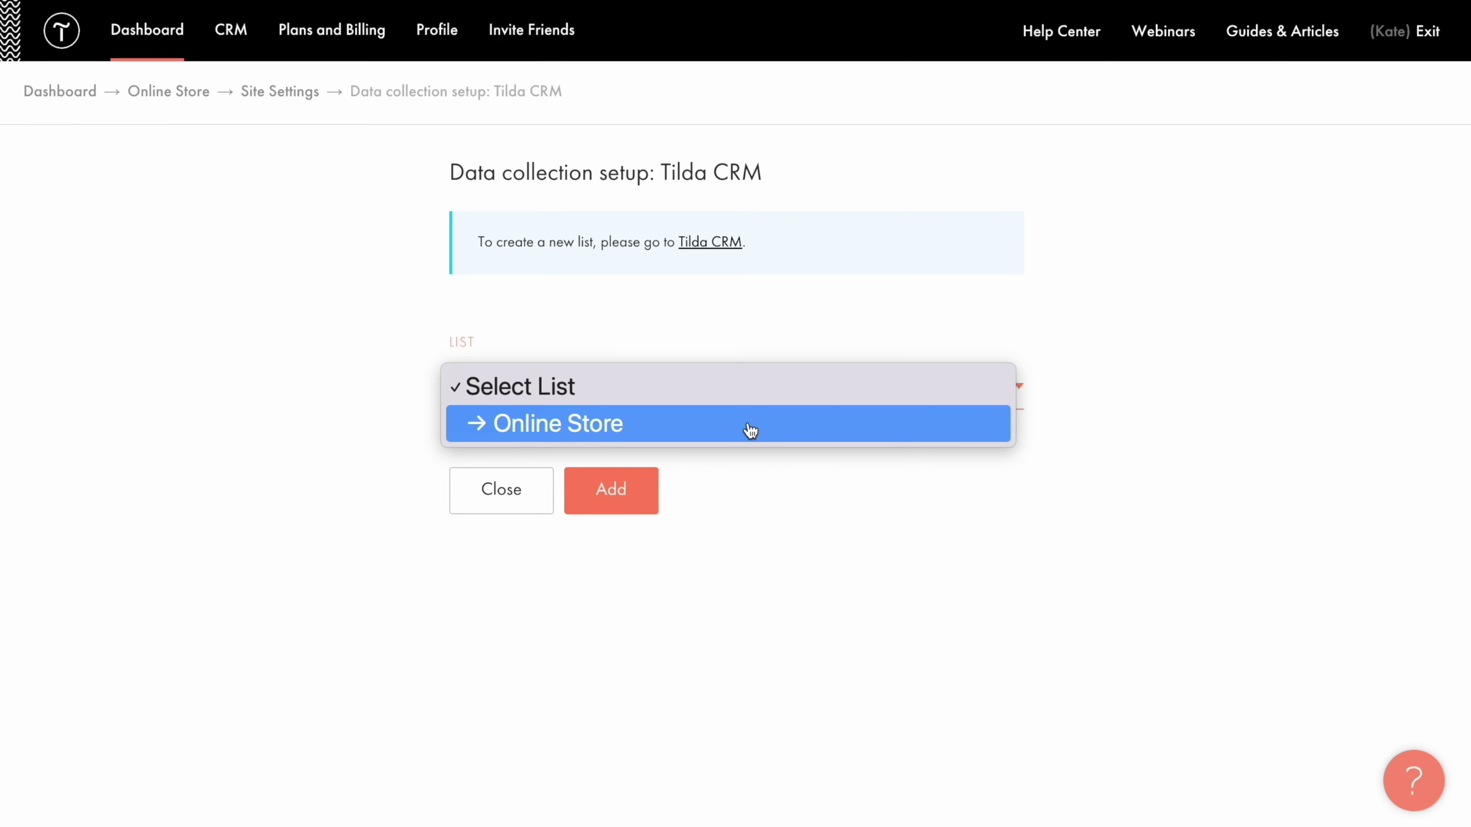
click(750, 430)
click(615, 499)
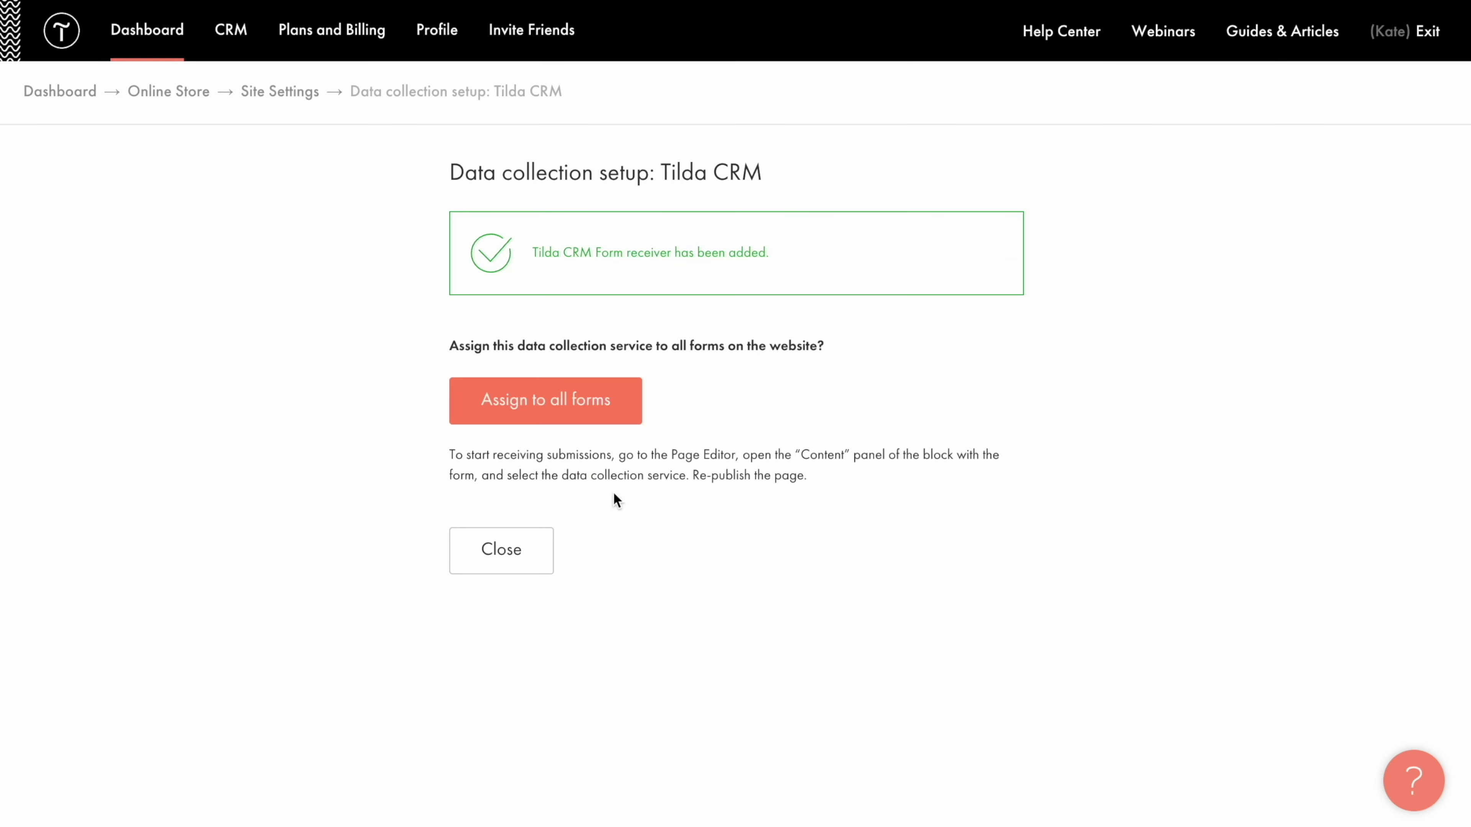
click(548, 411)
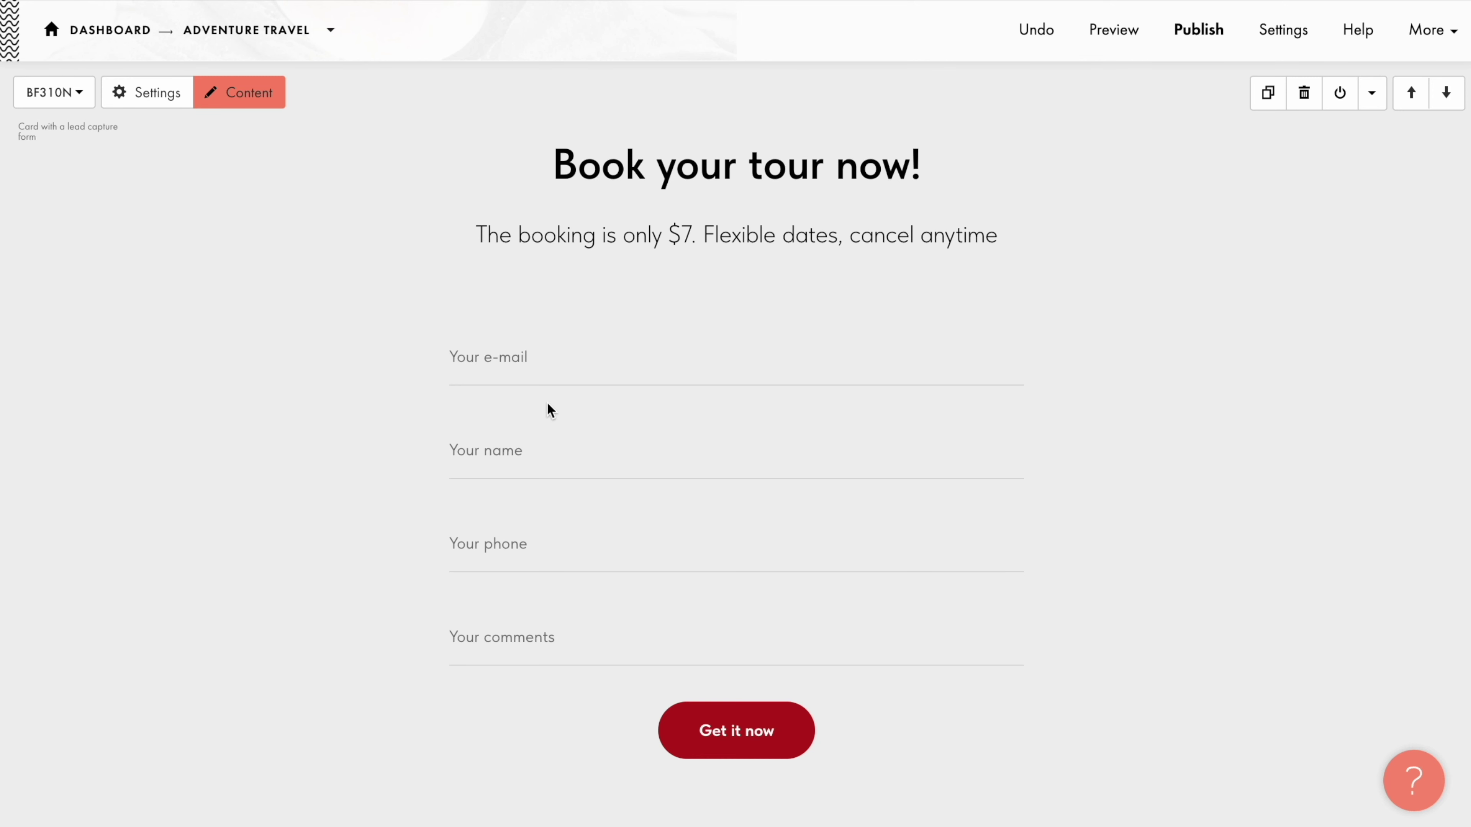
Tick TRAVEL AGENCY as the booking form block's CRM list and save the block.
click(245, 99)
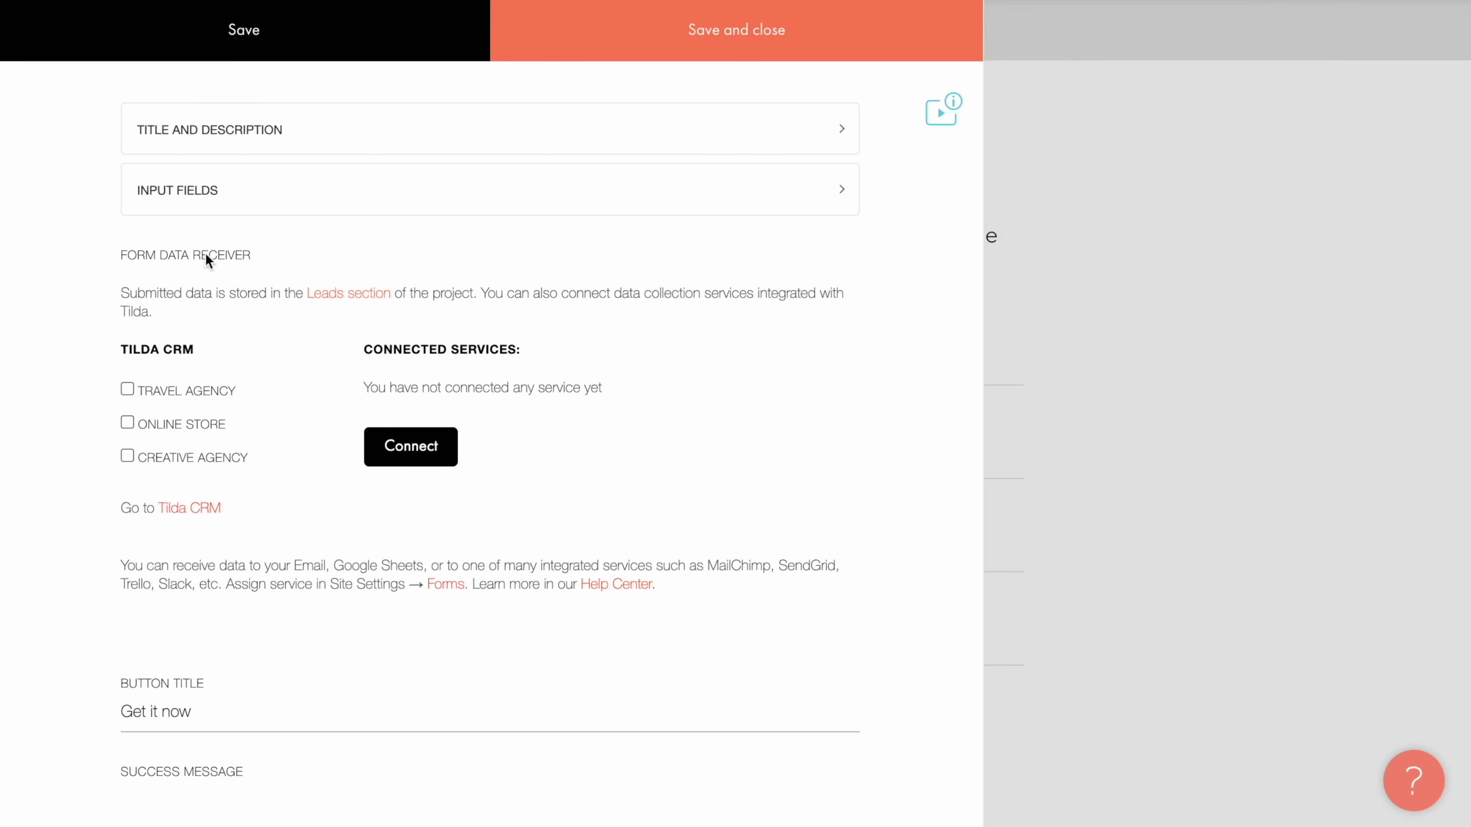
click(128, 390)
click(741, 43)
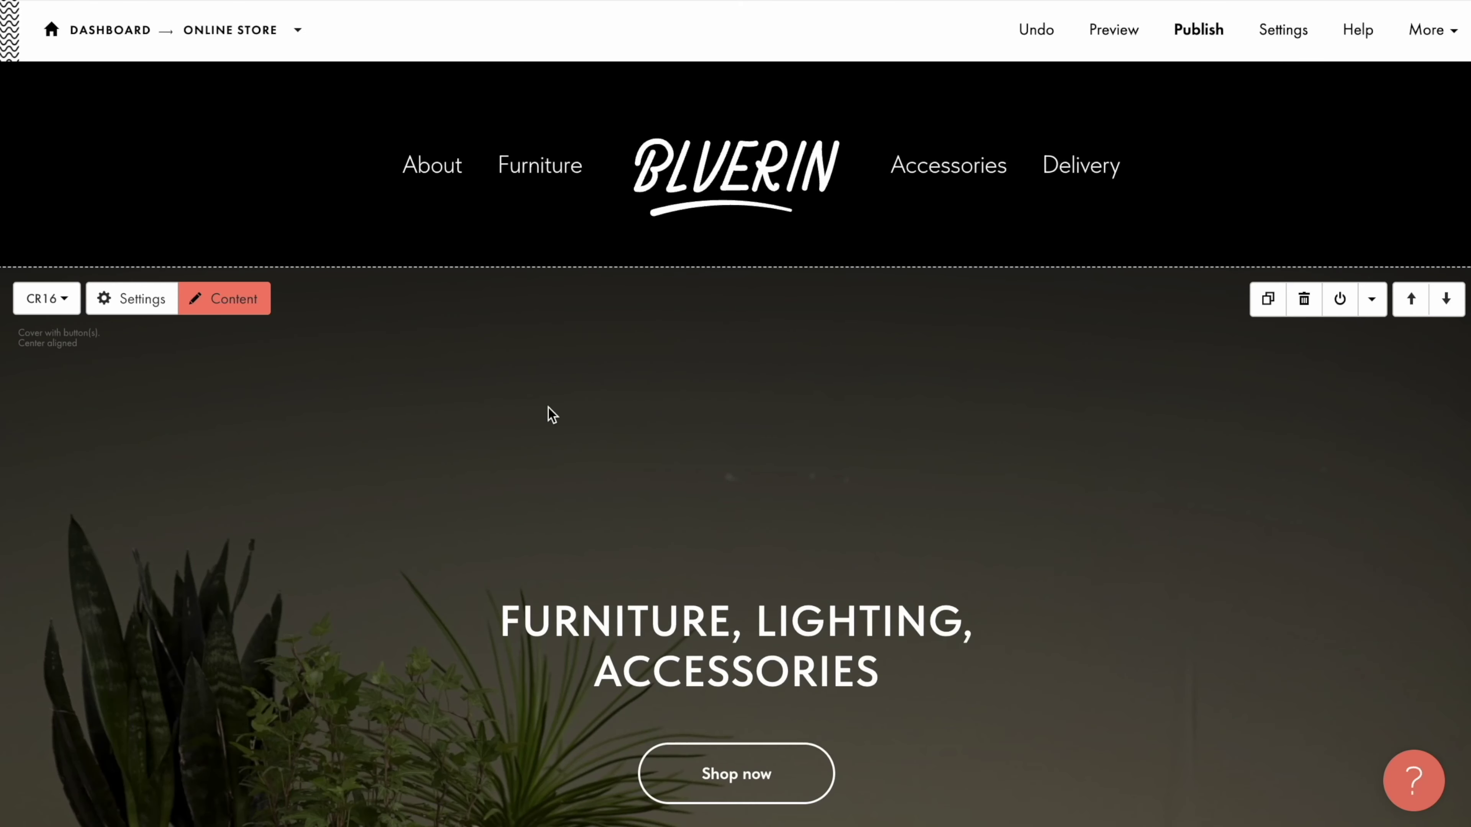
Send the cart block's orders to the ONLINE STORE CRM list, save, and publish the page.
scroll(552, 415, down, 20)
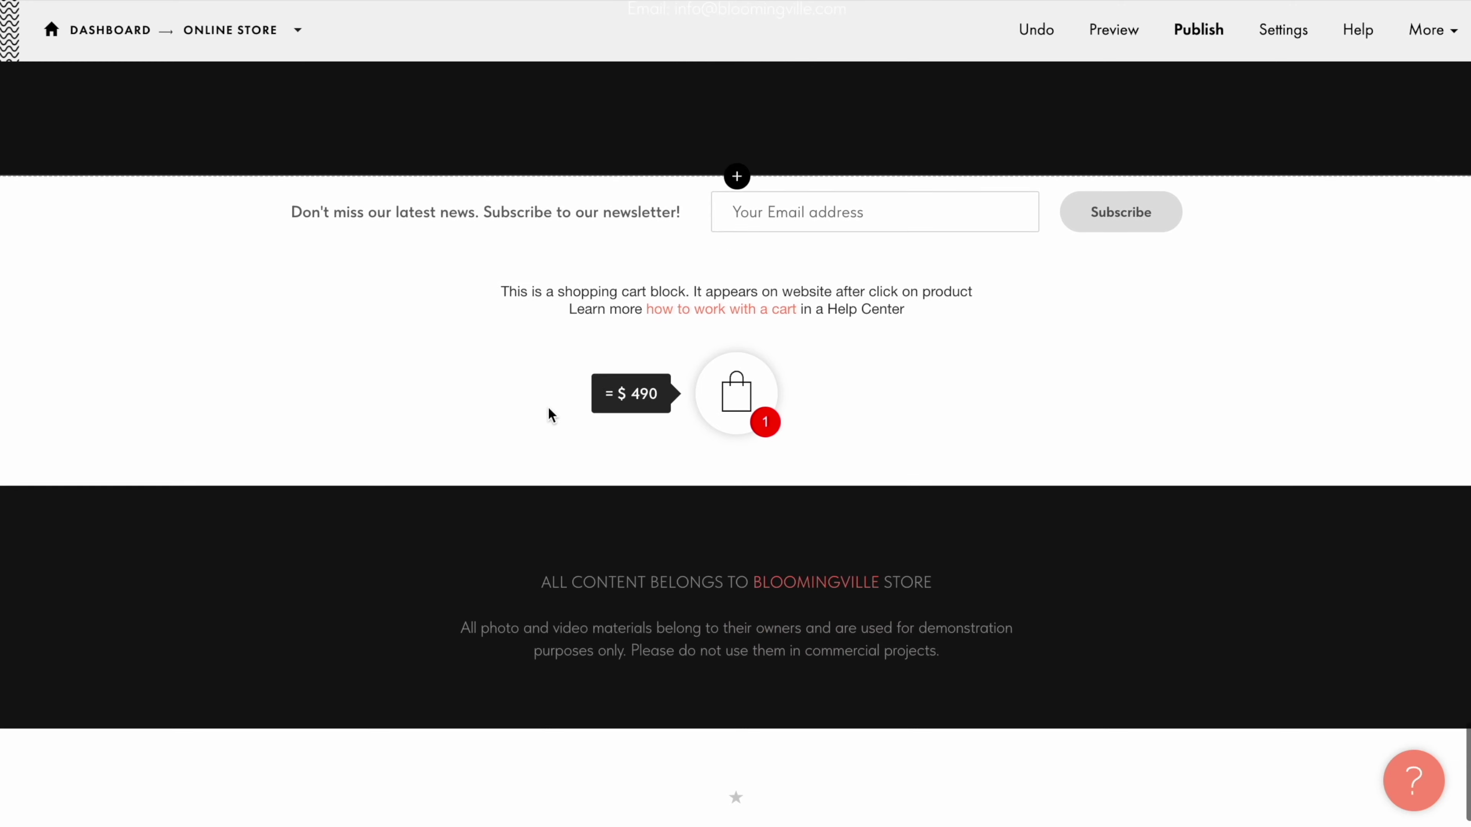
mouse_move(550, 413)
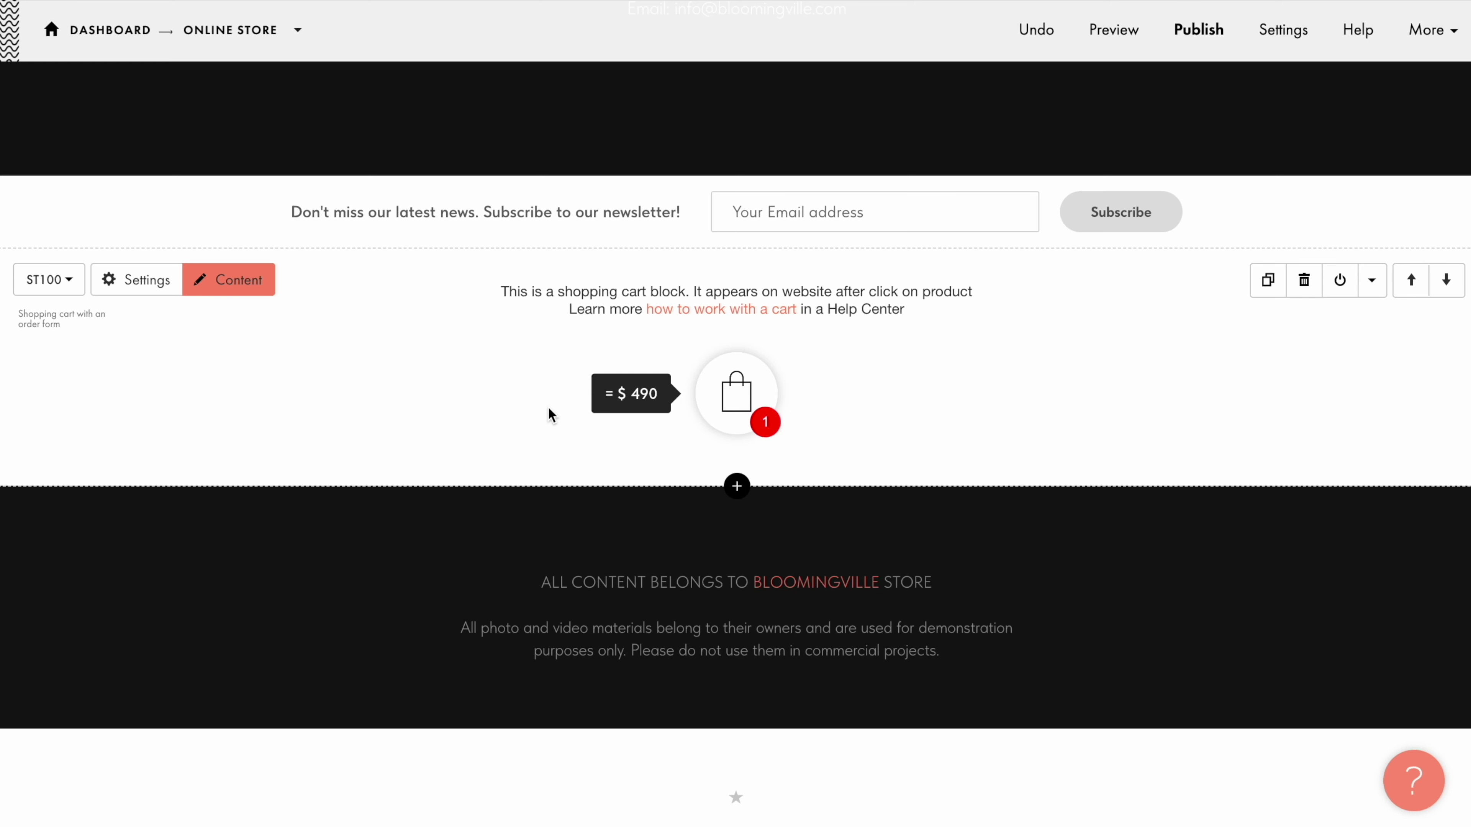
click(238, 283)
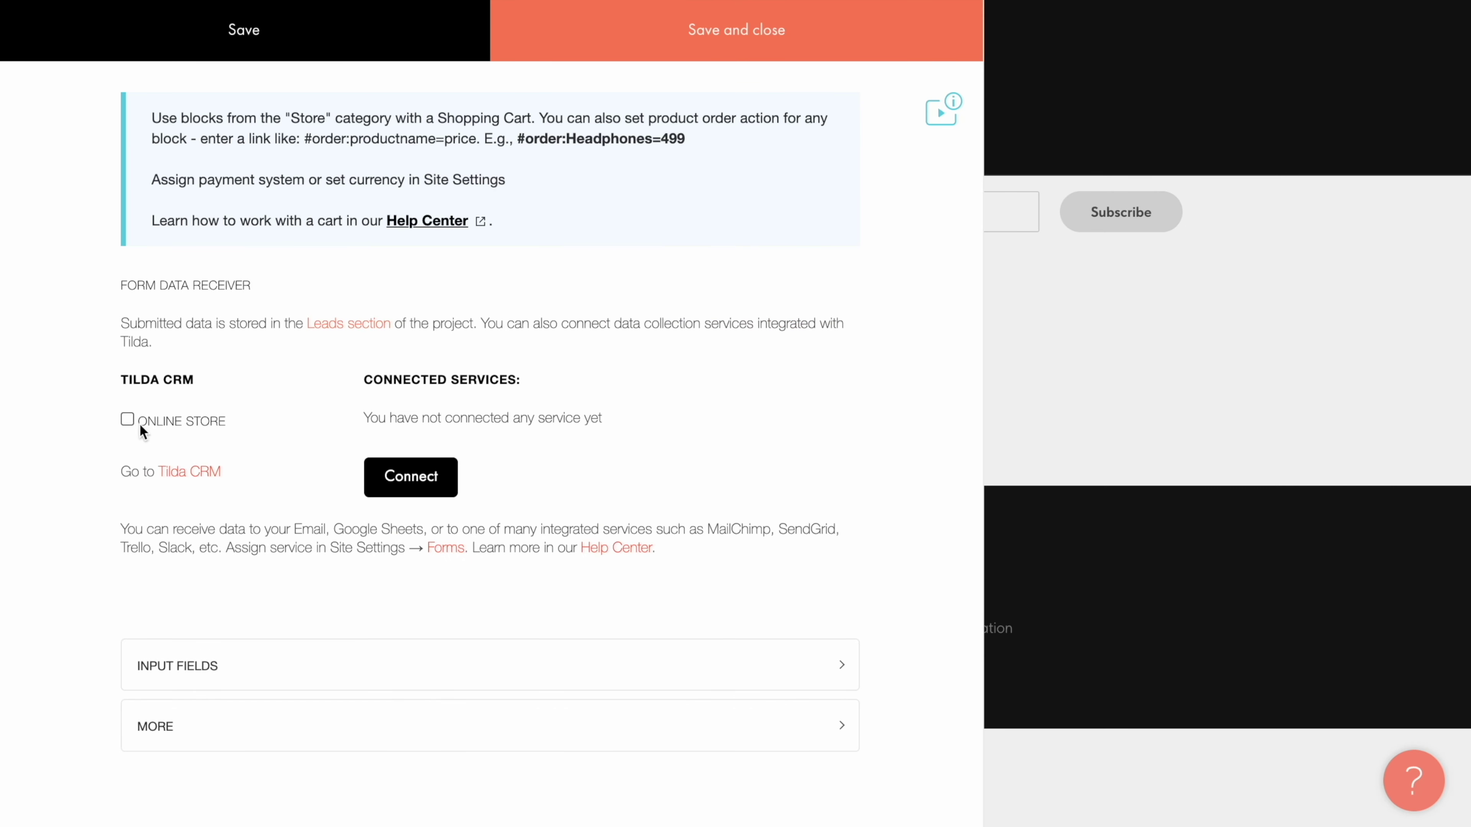
click(128, 420)
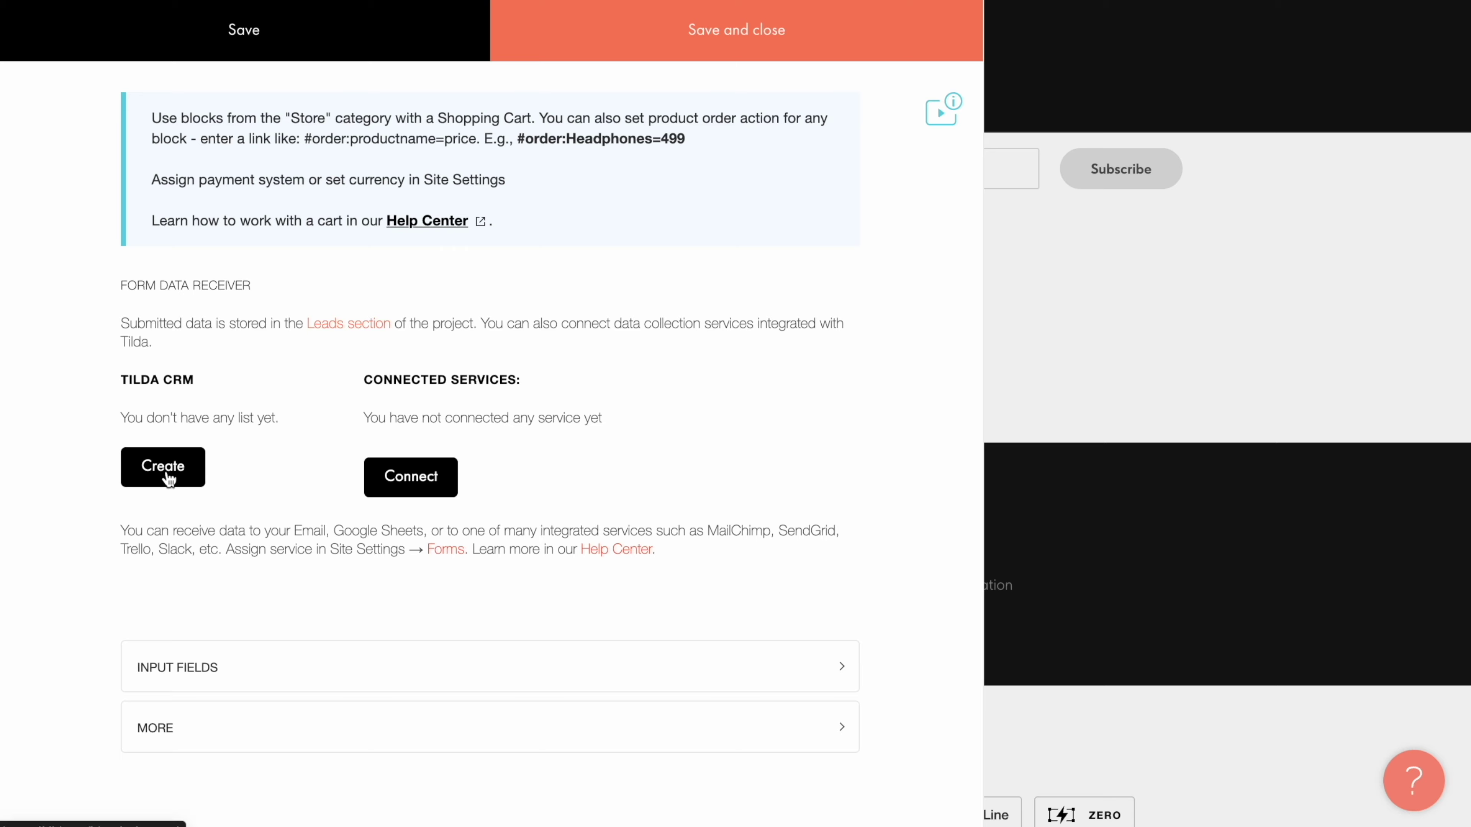
click(164, 475)
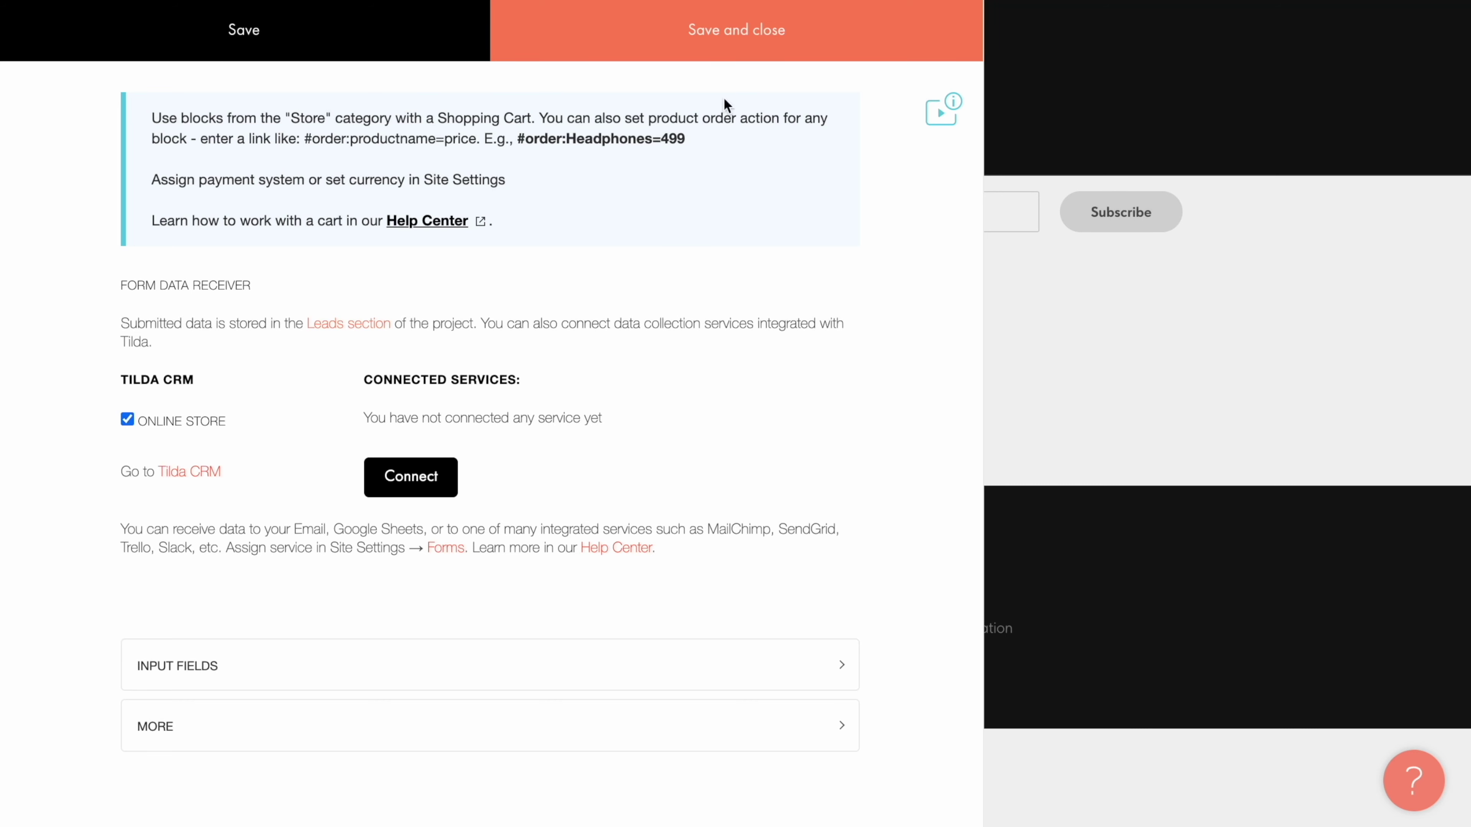
click(735, 42)
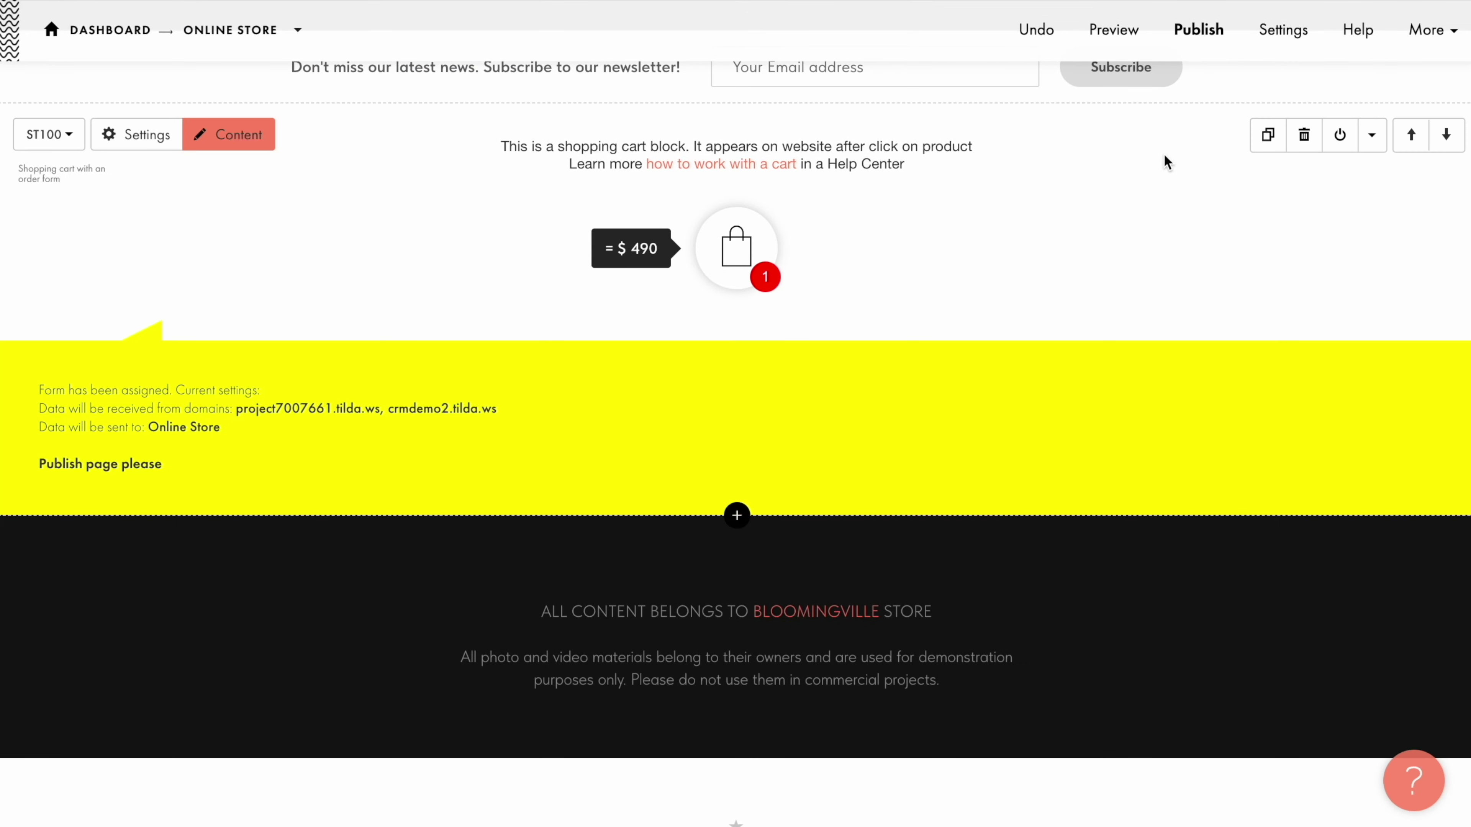
click(1200, 36)
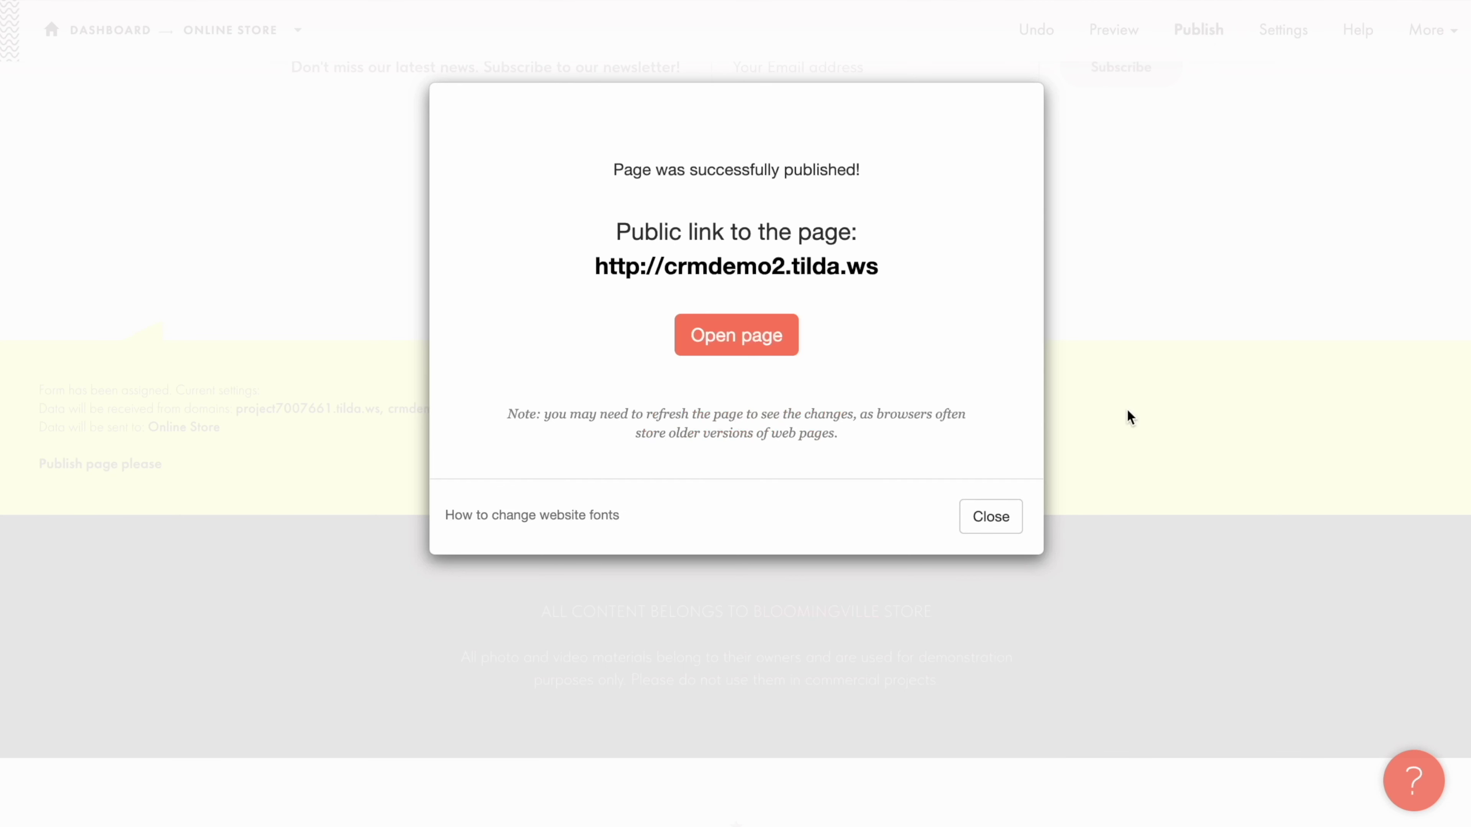
click(986, 524)
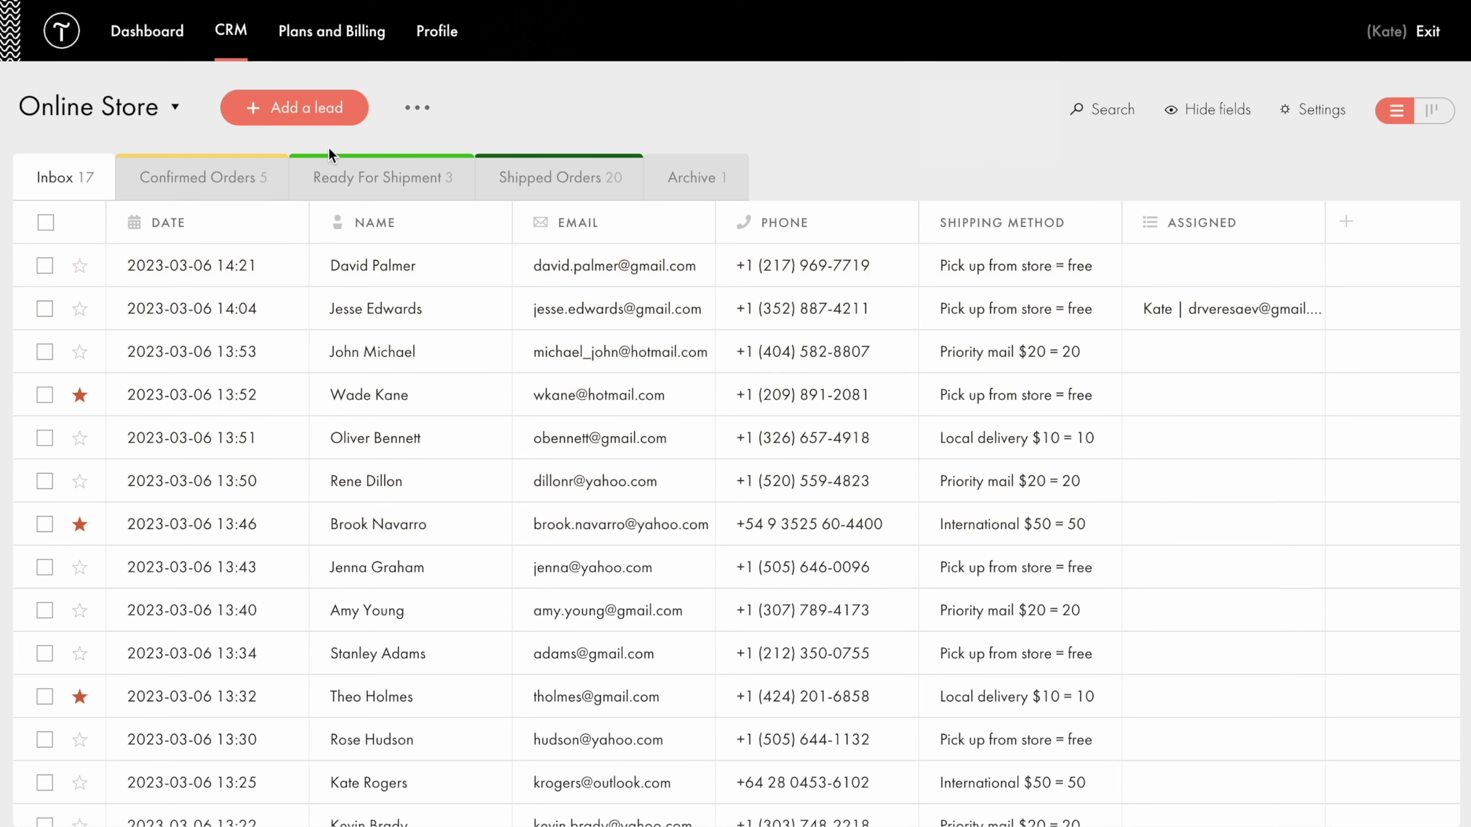
Cancel a trial Add a lead form, then view the leads as a Kanban board and back as a table.
click(310, 116)
key(Escape)
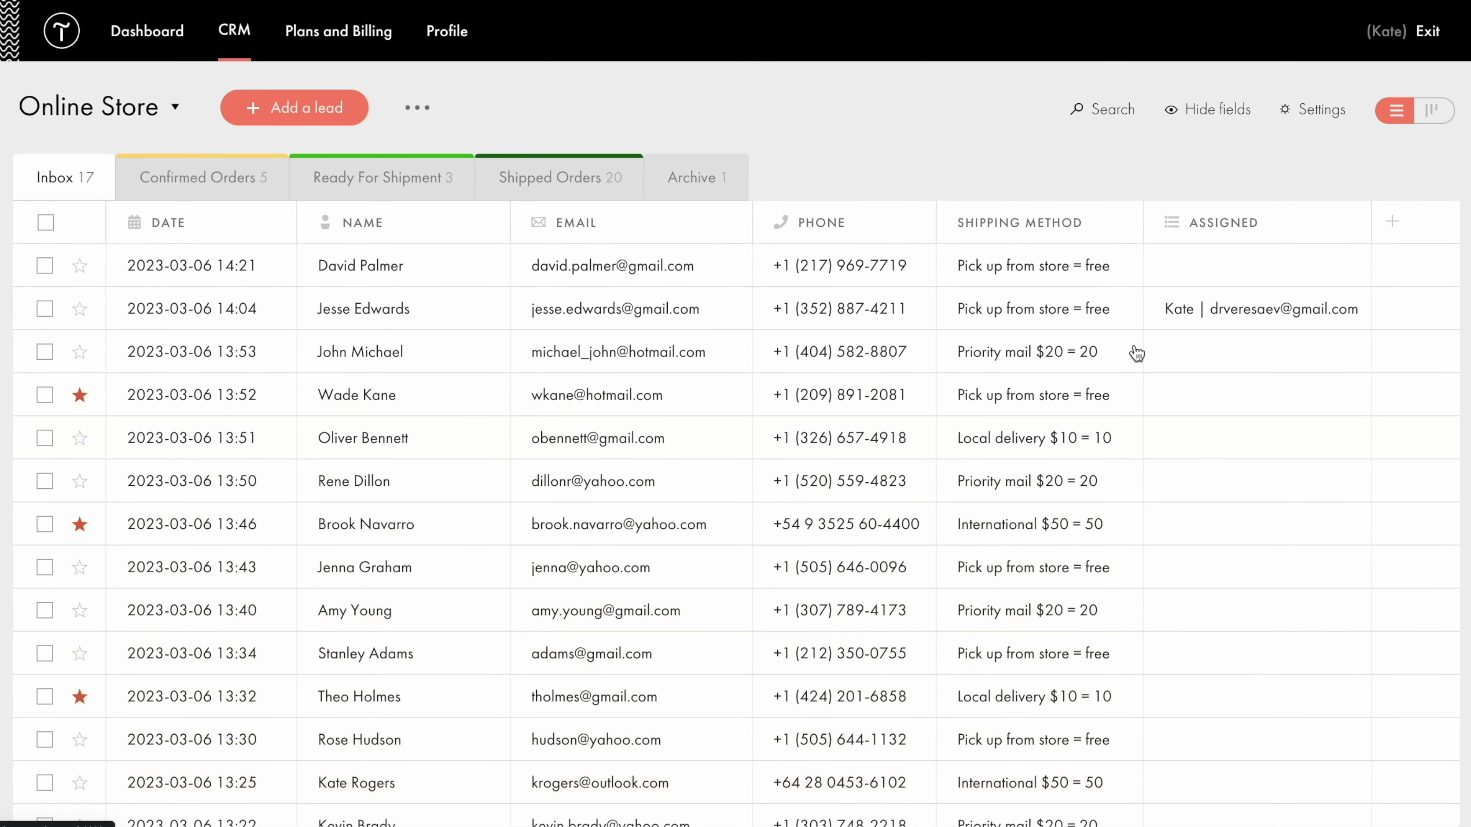
click(1432, 124)
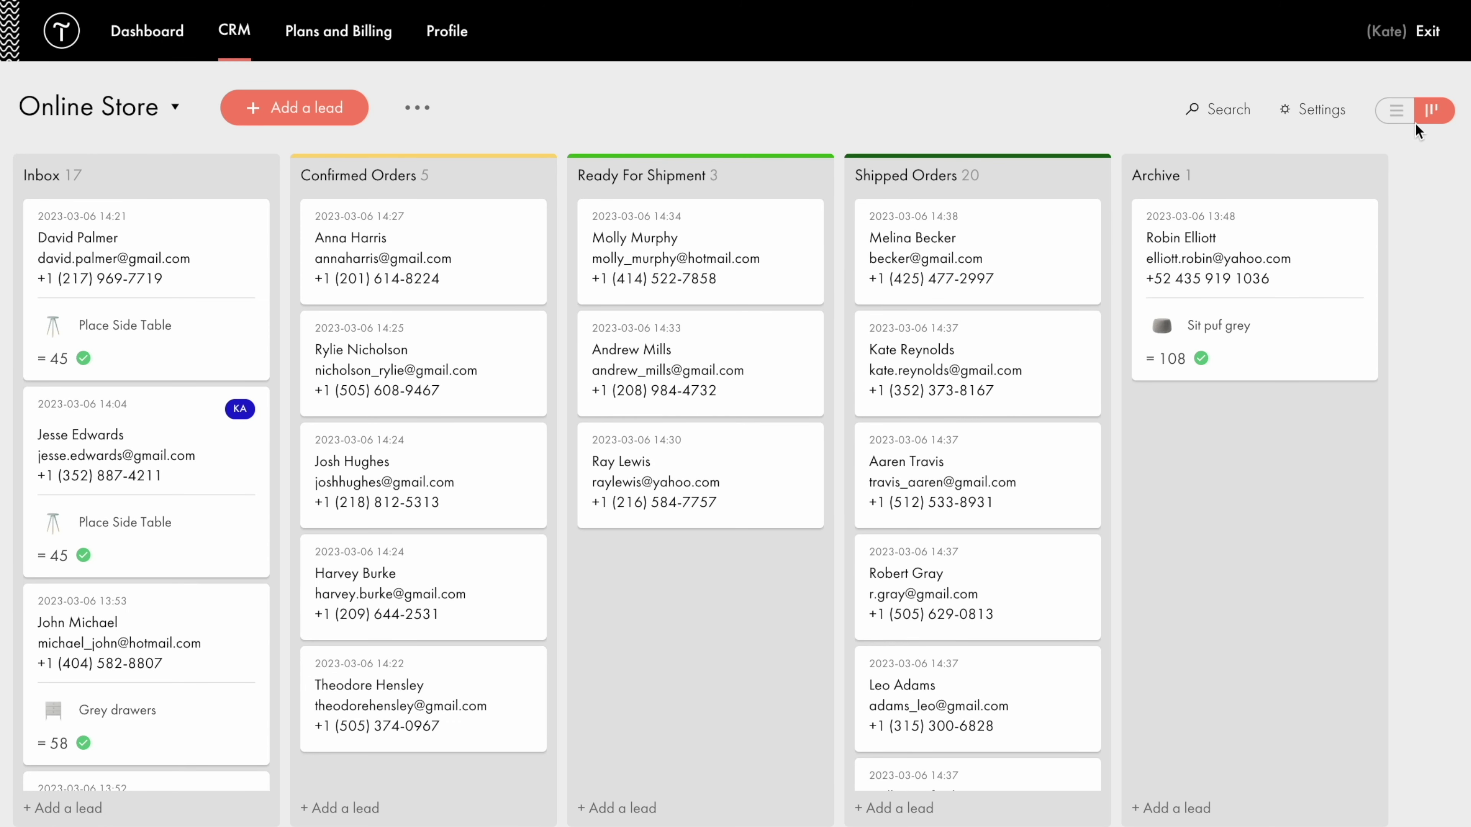
click(1396, 116)
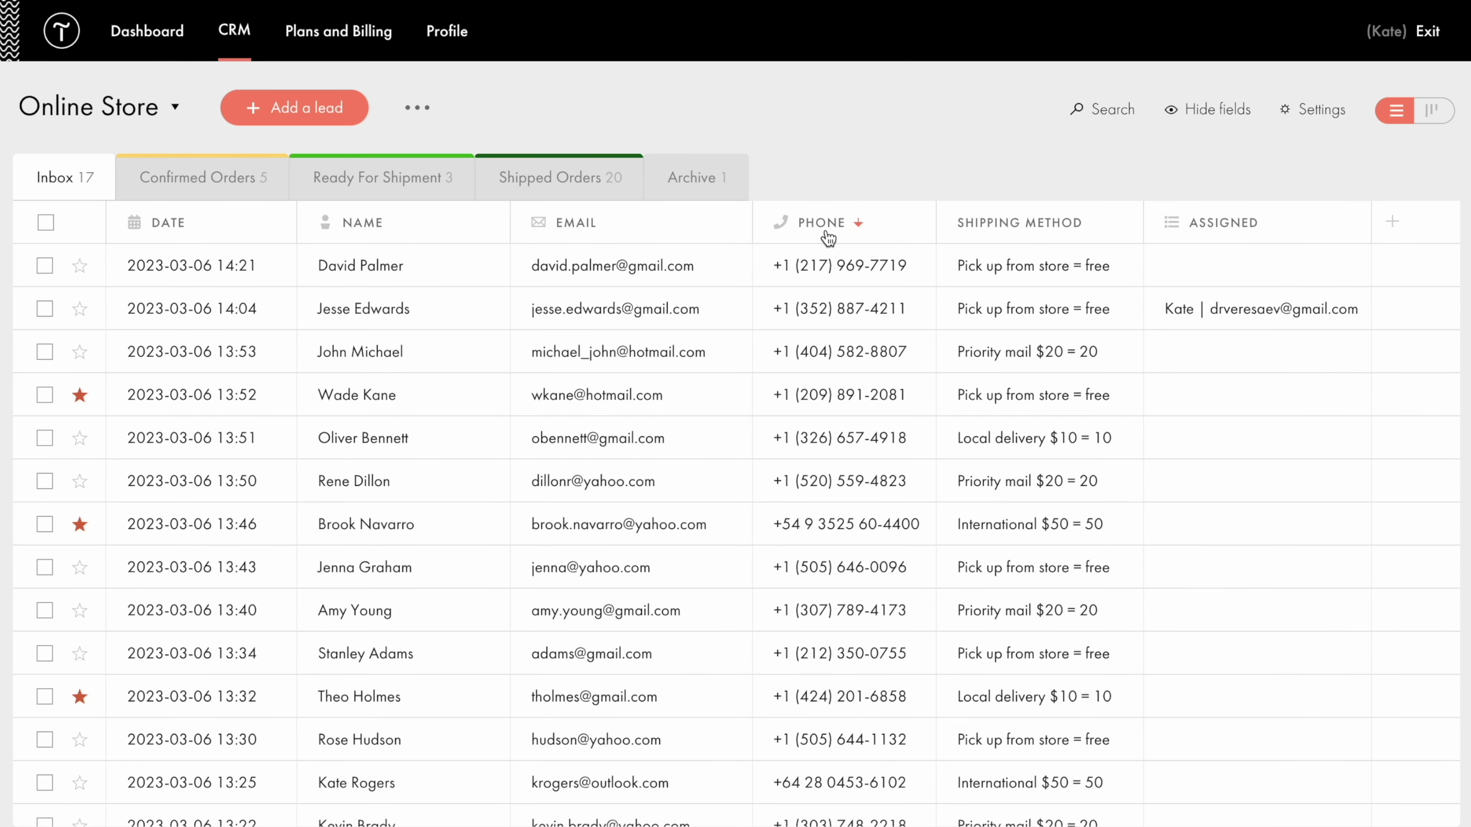
Add a 'Paid Orders' stage to the list's sales funnel.
click(1321, 111)
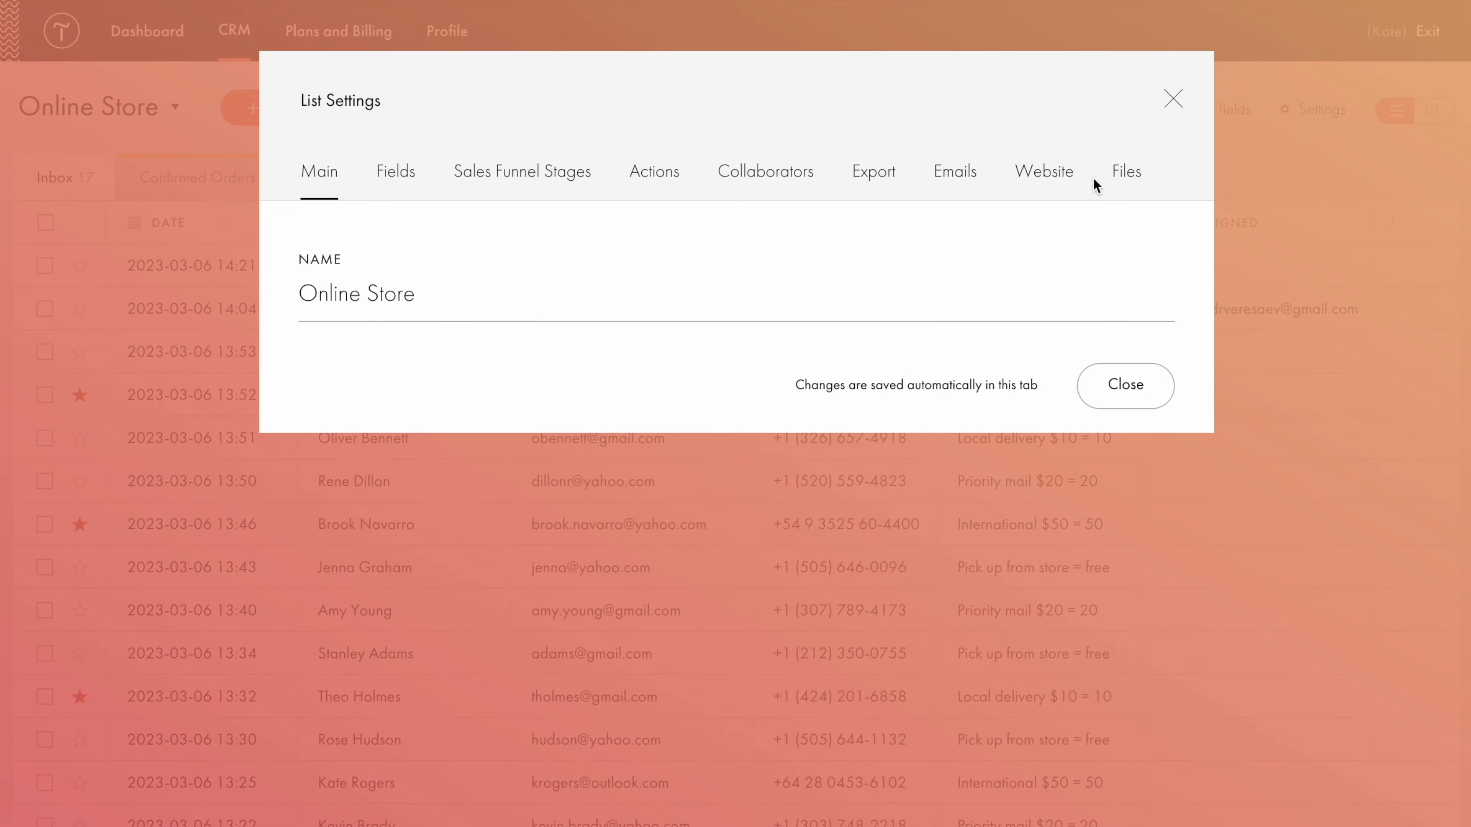
click(521, 177)
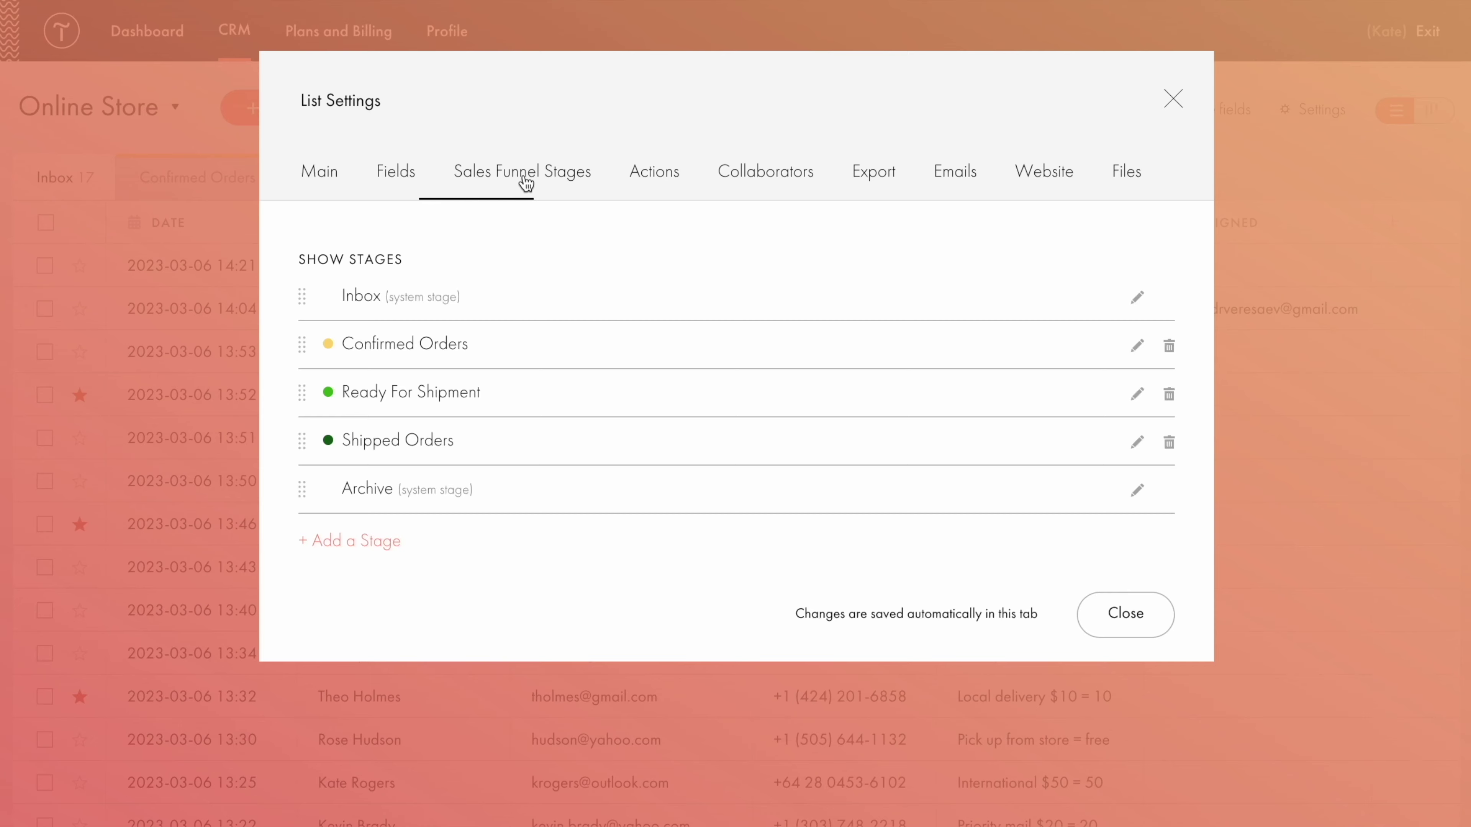
click(352, 542)
click(650, 275)
text(Paid Orders)
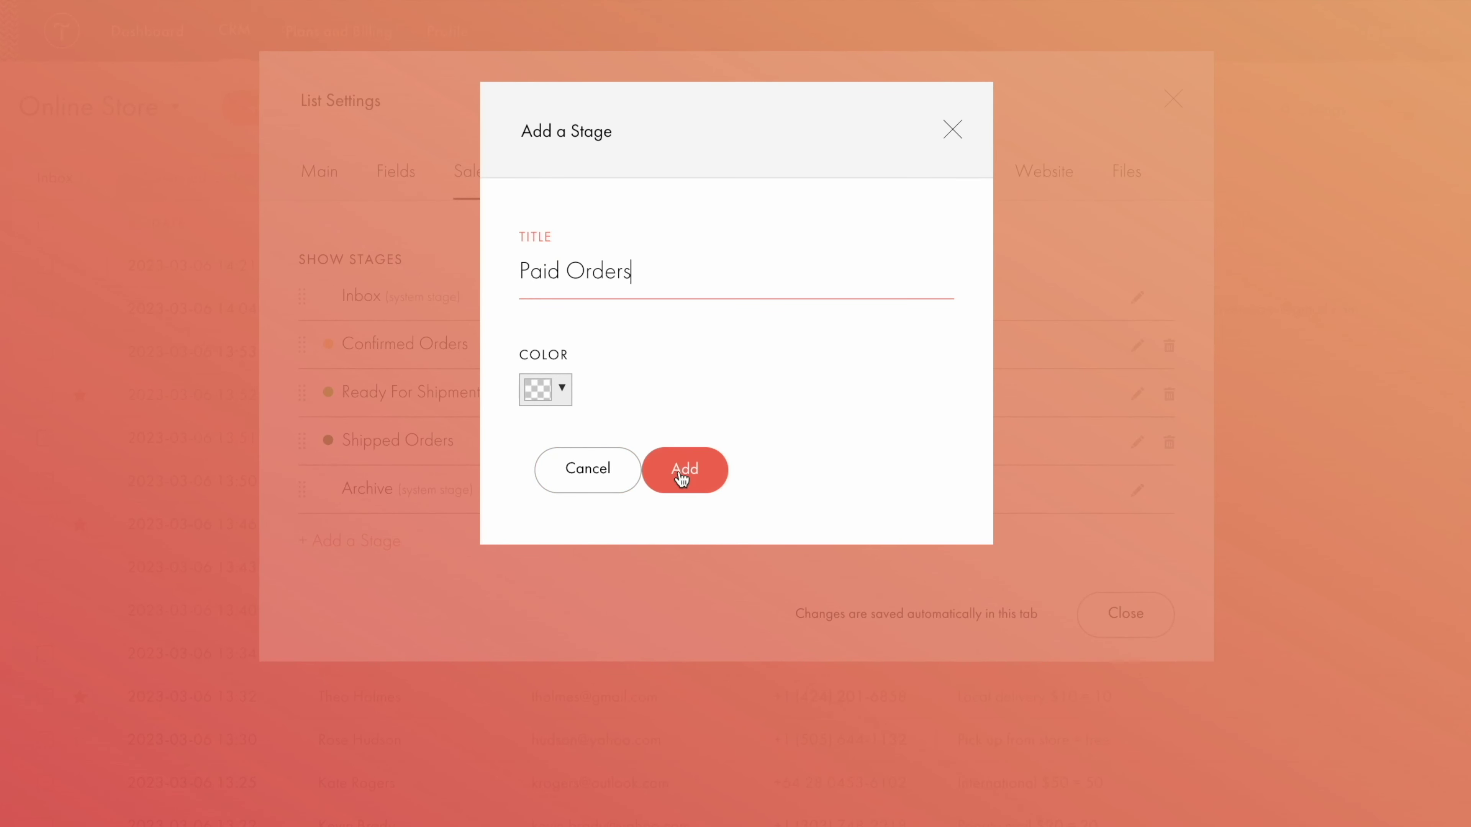
click(683, 476)
Rename the stage to 'Prepaid Orders' with a magenta colour.
click(1136, 541)
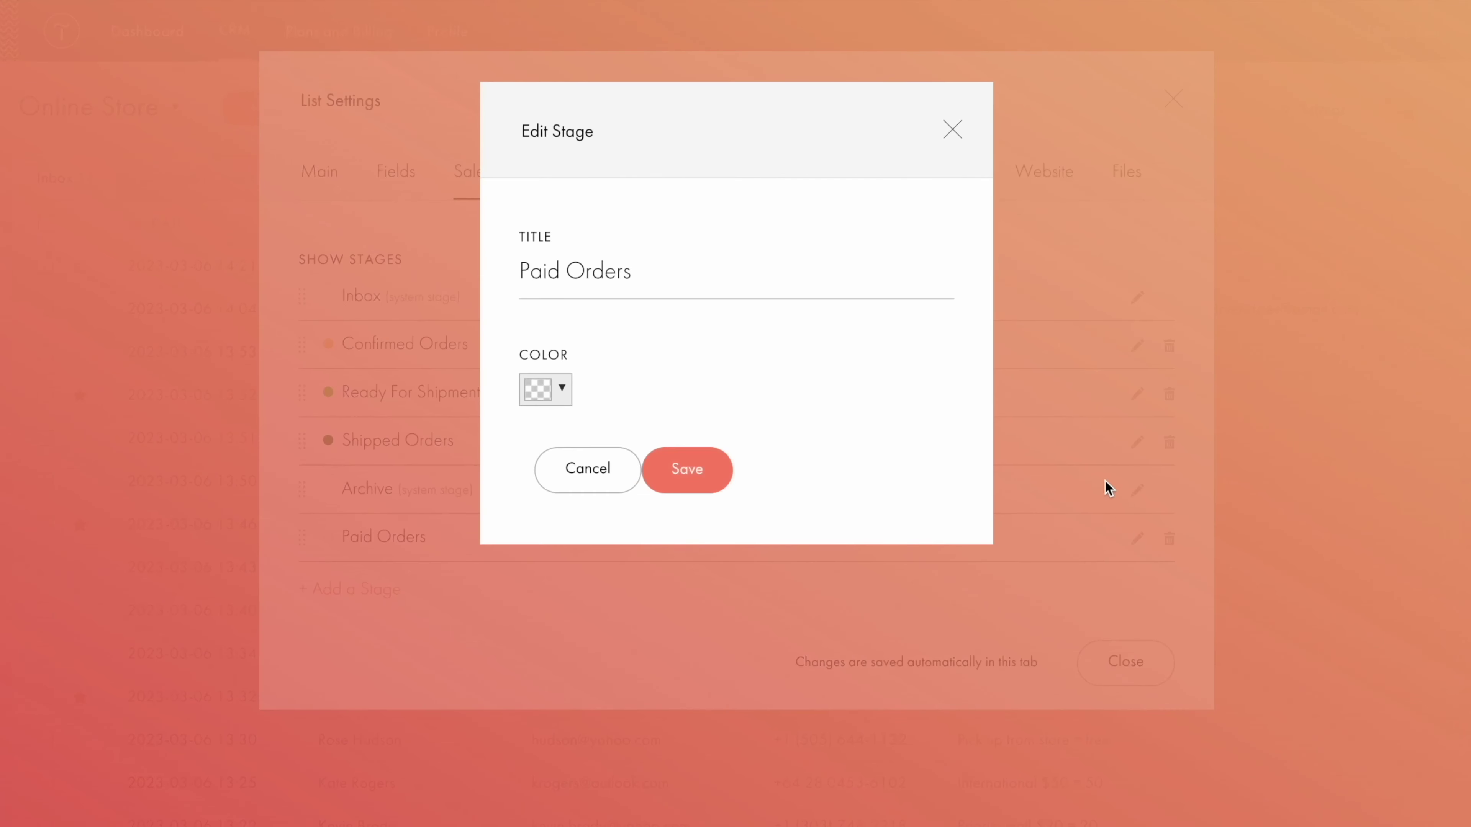
click(841, 269)
key(ctrl+a)
text(Prepaid Orders)
click(562, 389)
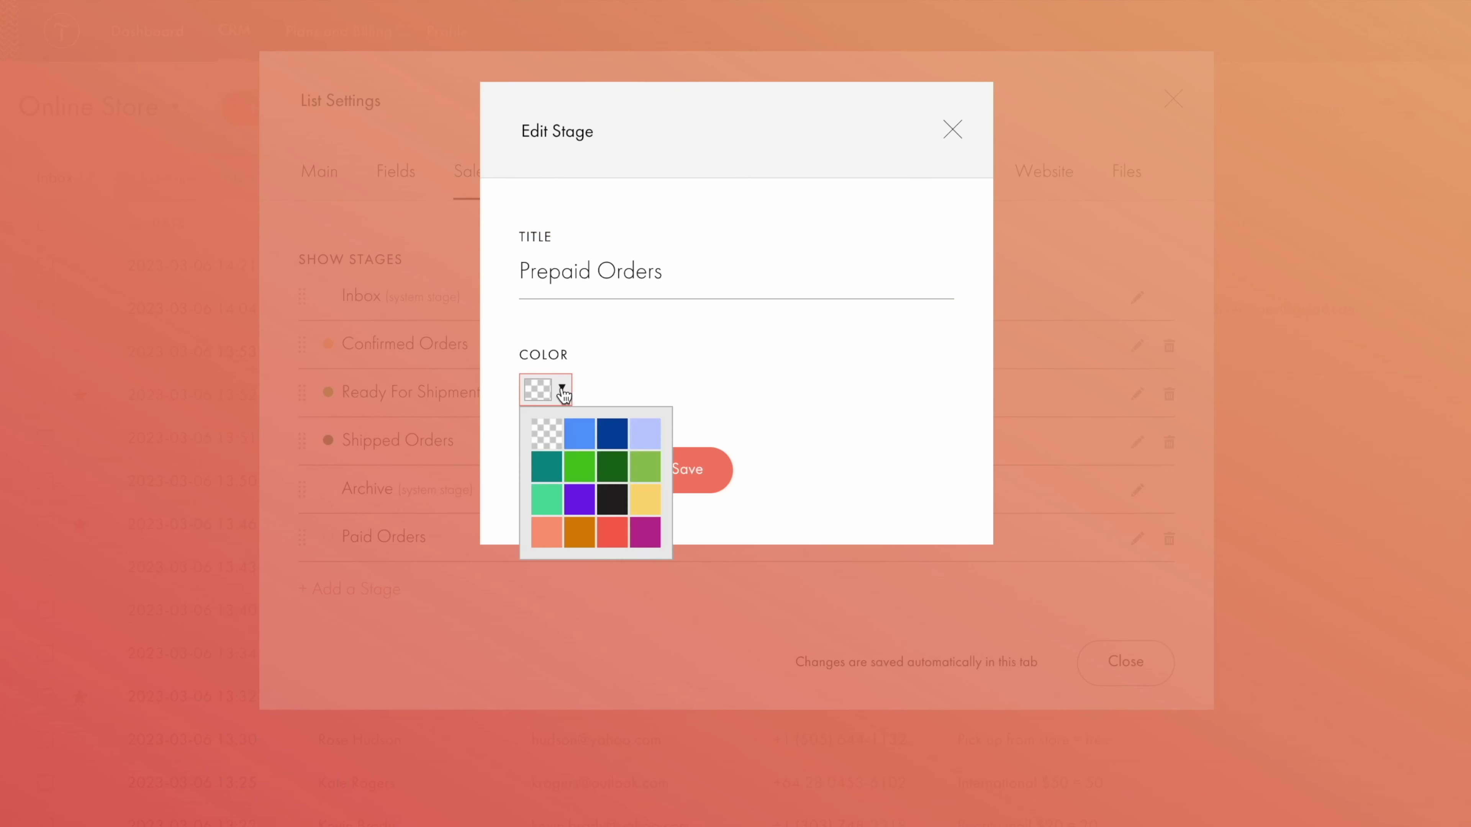
click(646, 536)
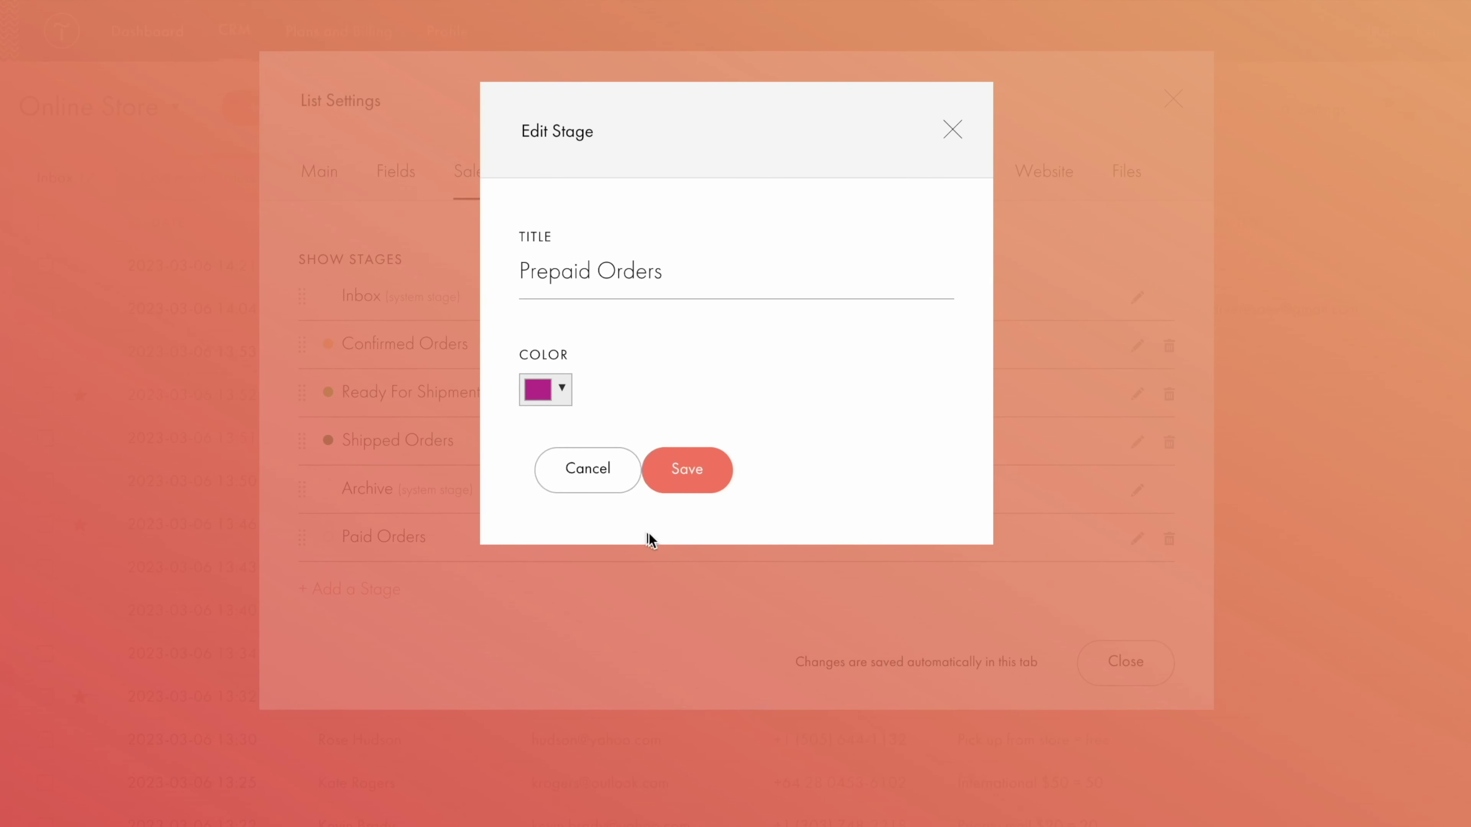
click(690, 474)
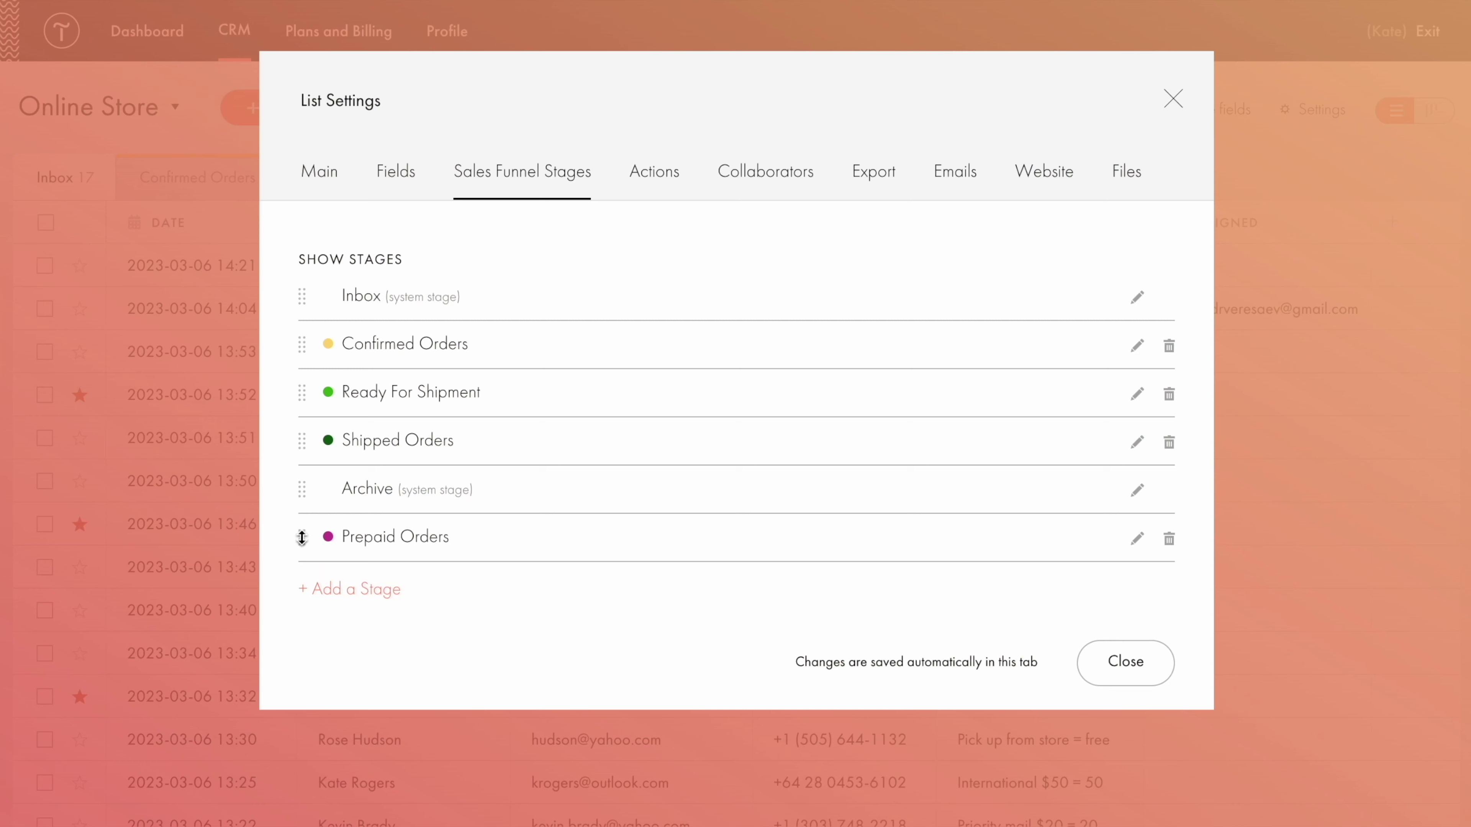
drag(302, 538, 299, 389)
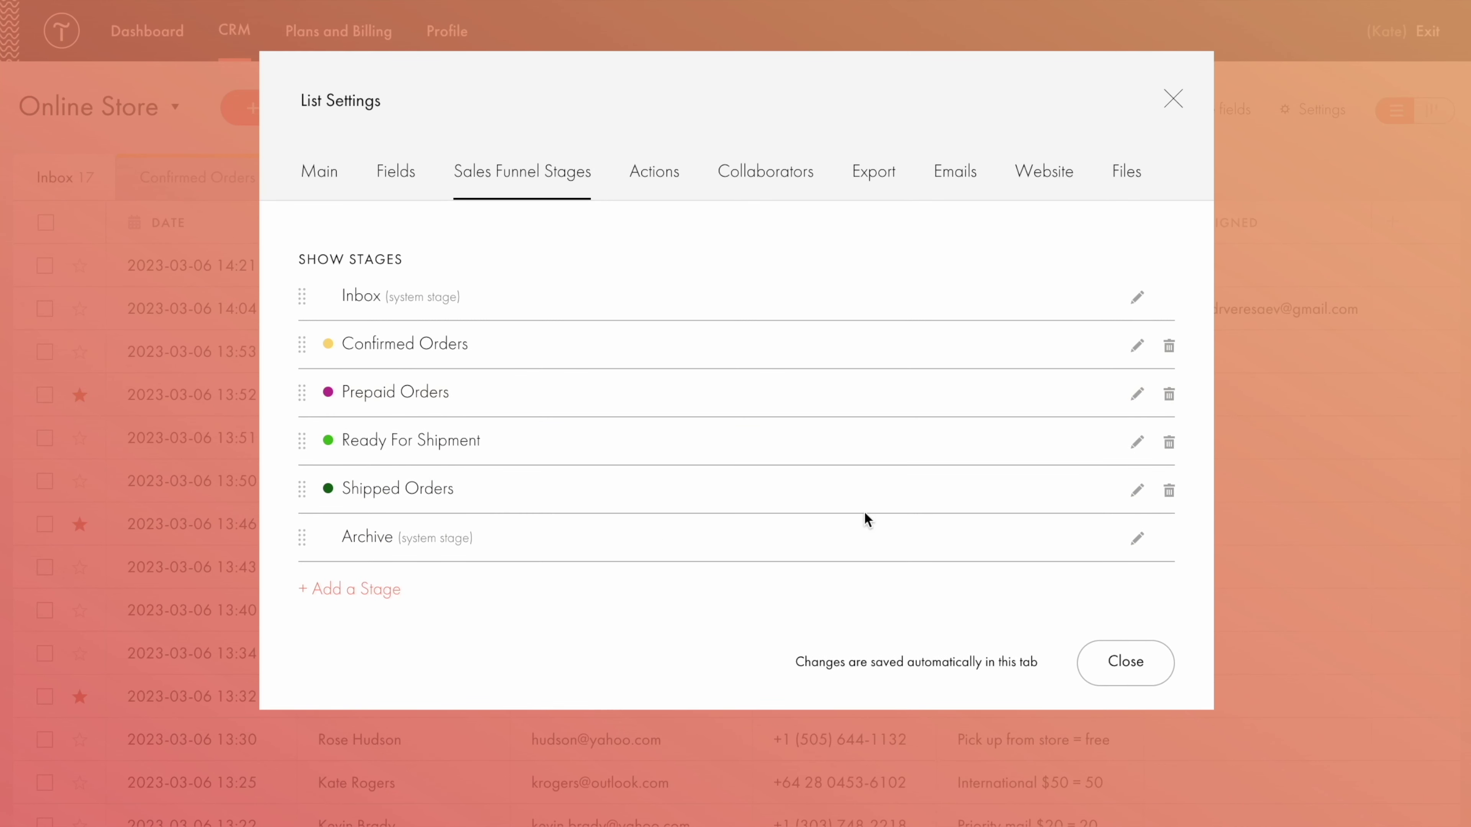
click(1169, 394)
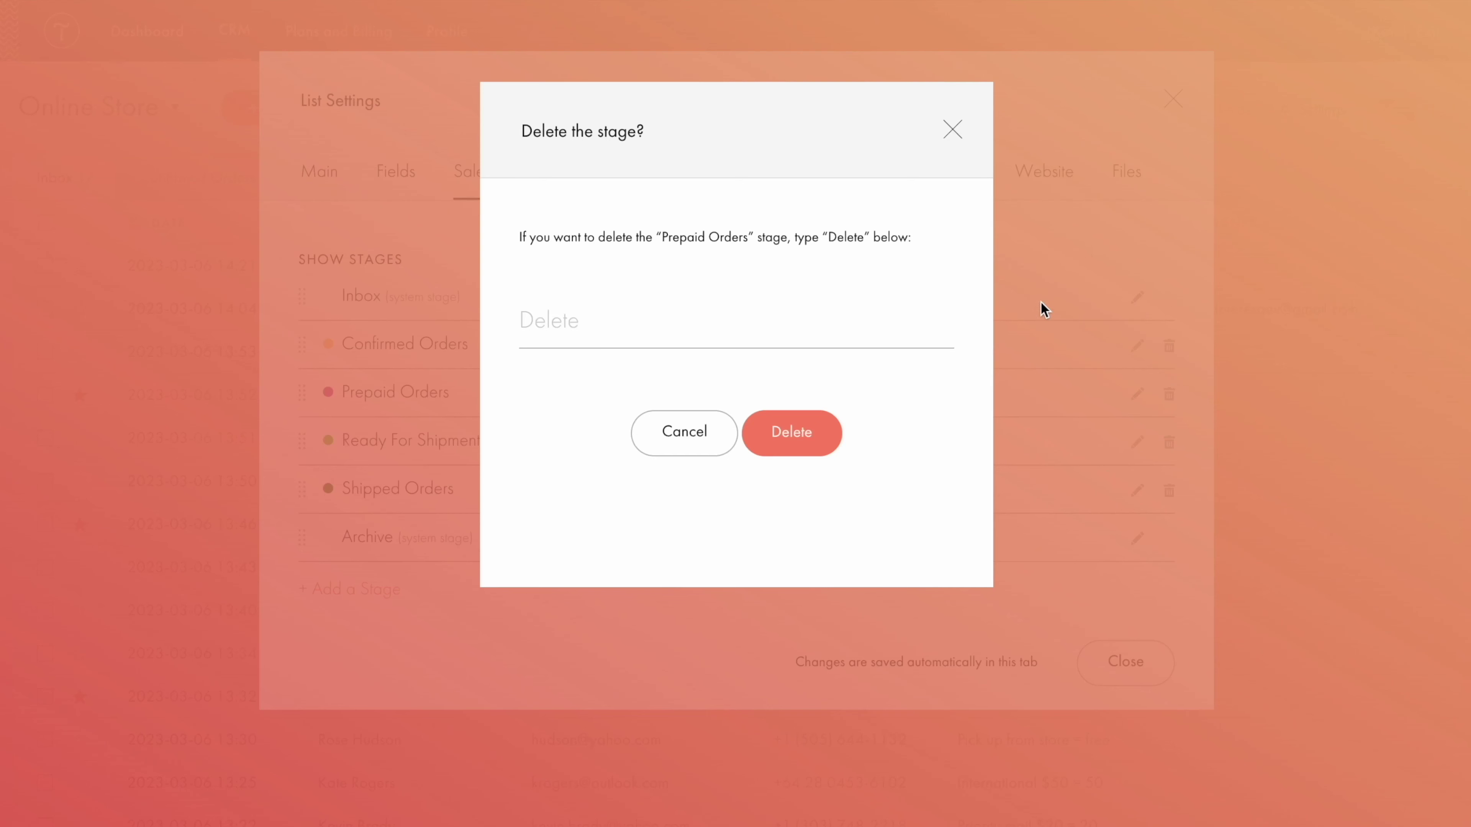
click(763, 309)
text(Delete)
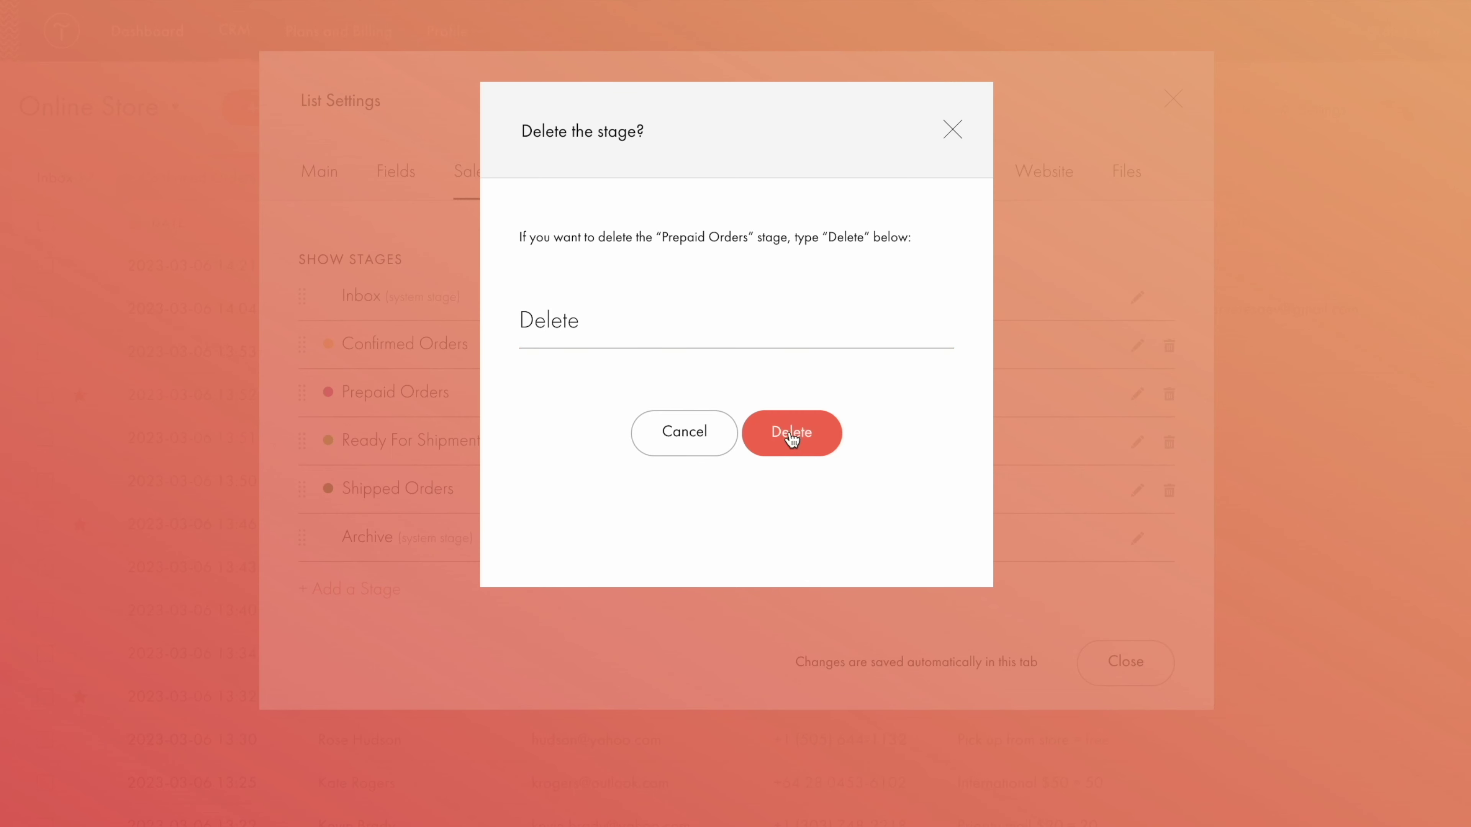
click(791, 440)
click(1128, 627)
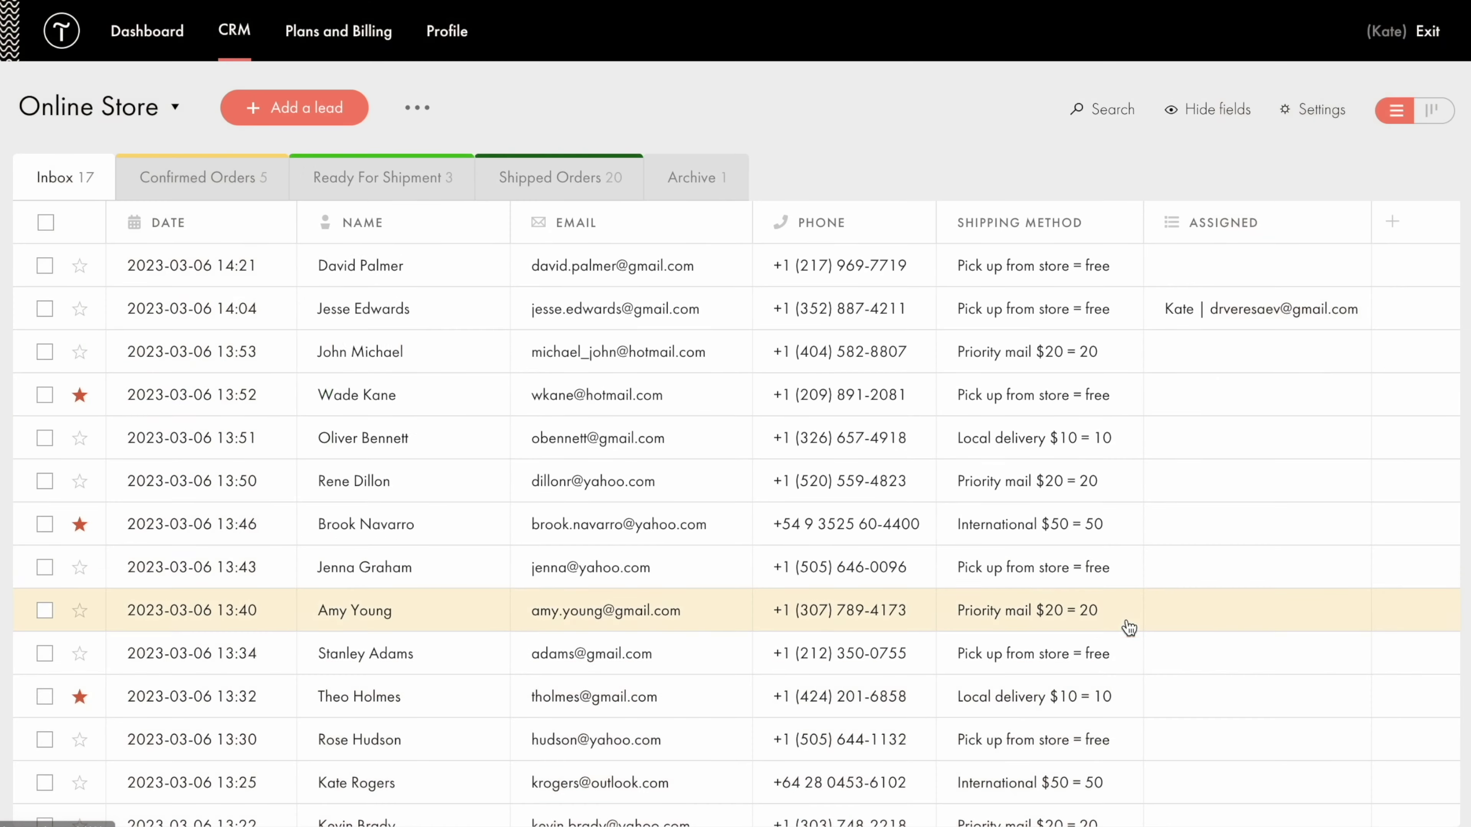
drag(422, 348, 253, 185)
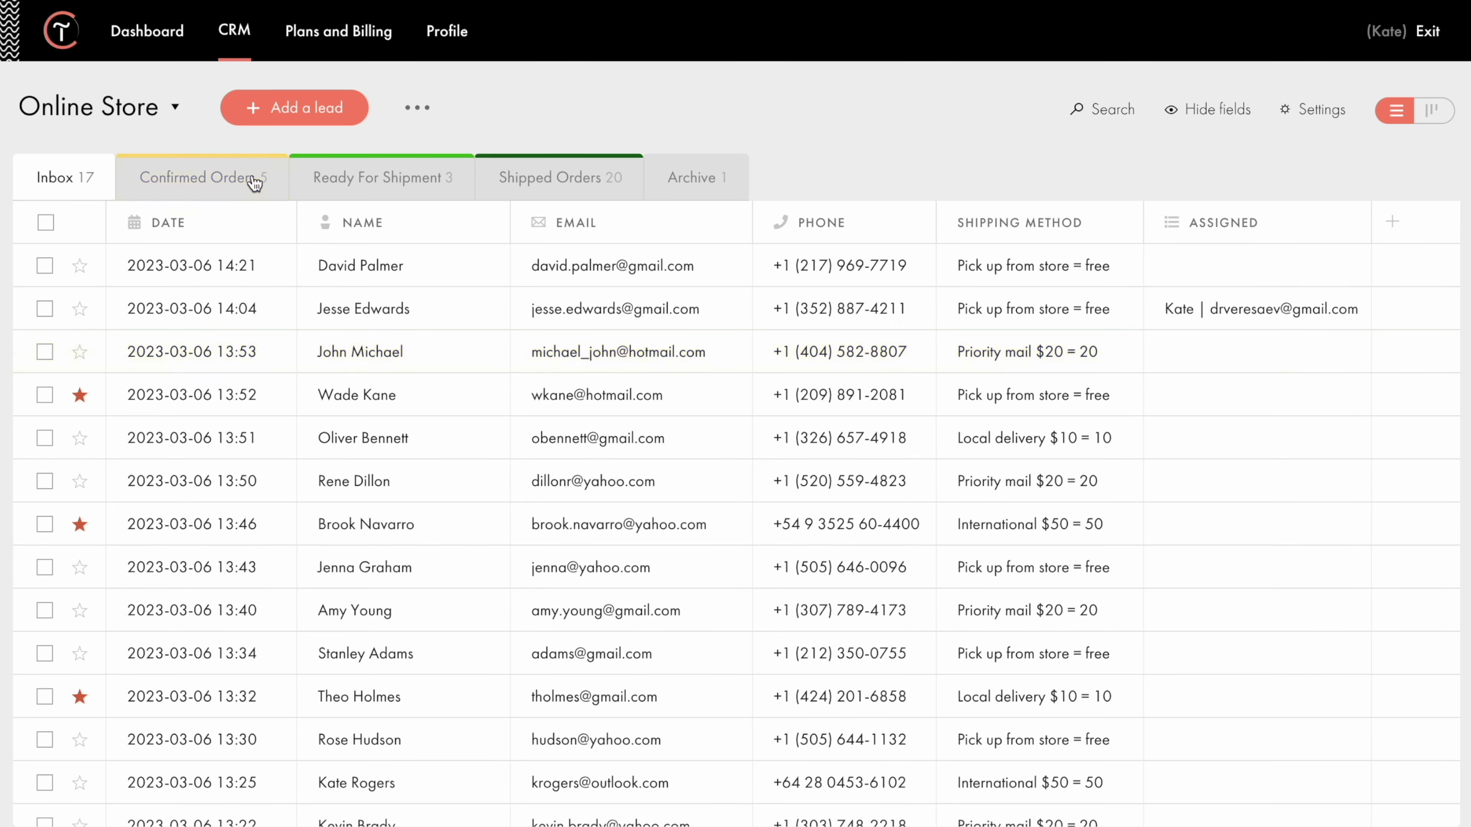
click(82, 268)
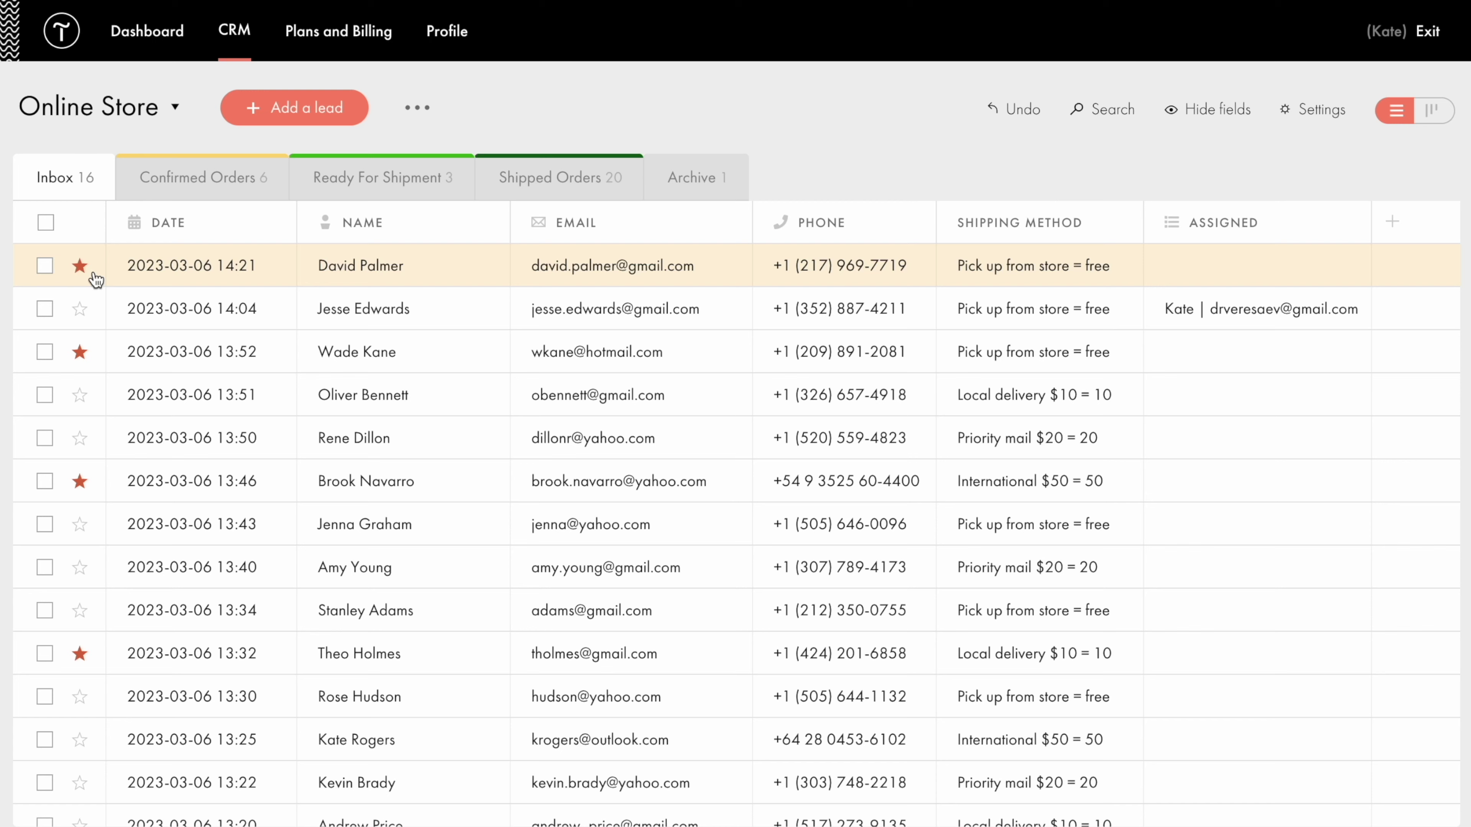
click(1108, 114)
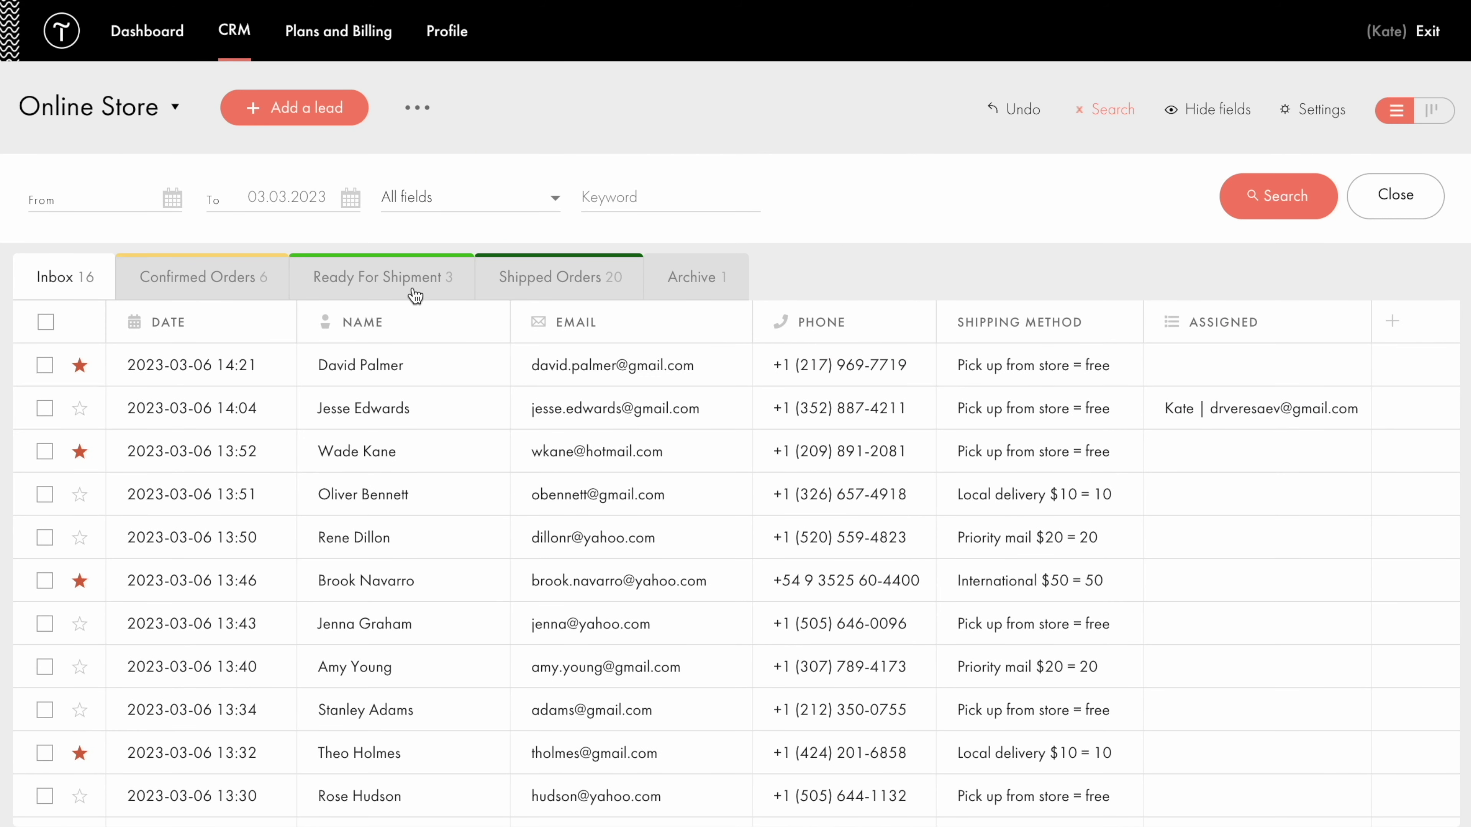
click(137, 209)
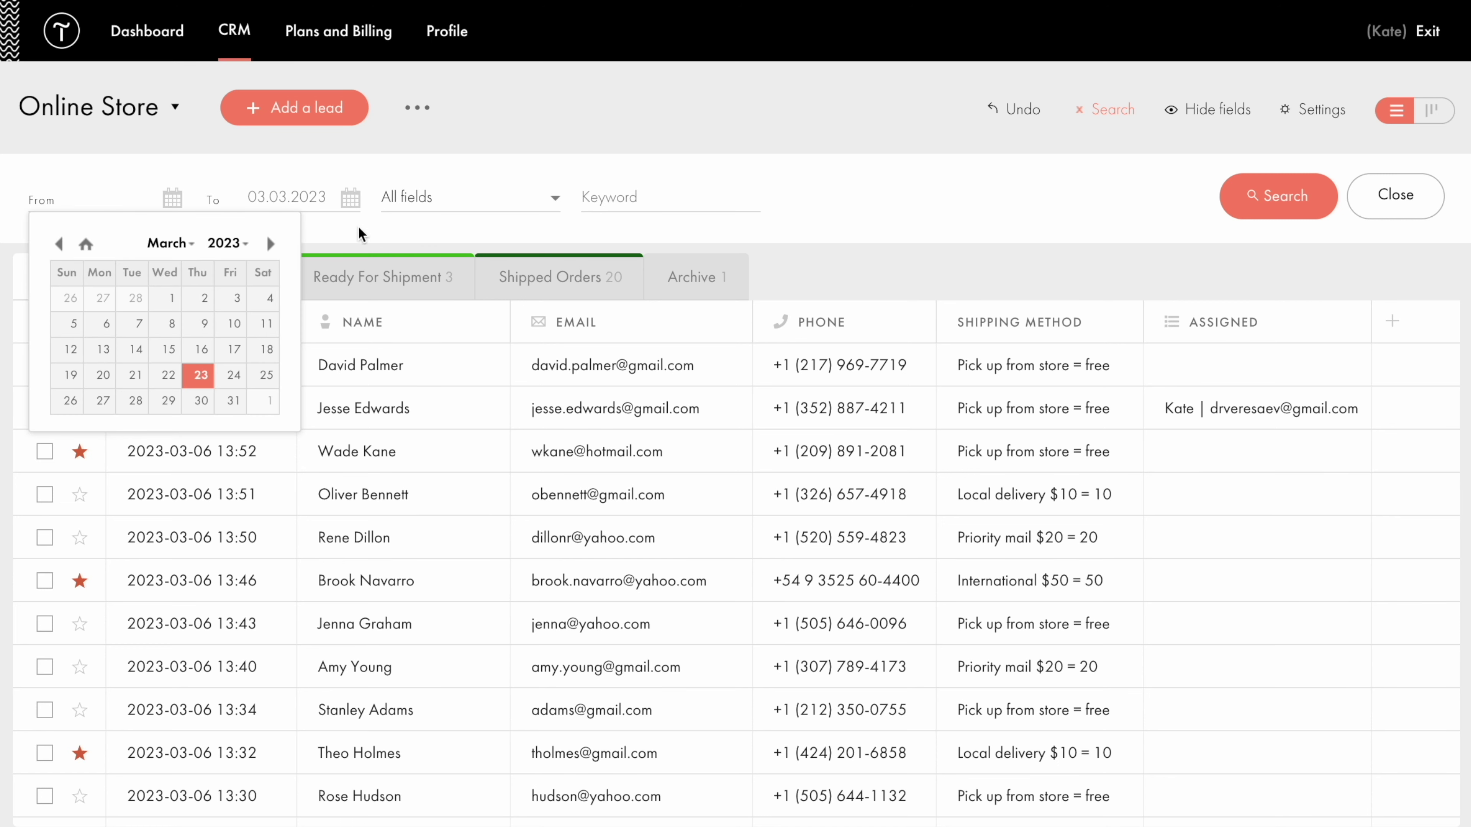
click(551, 202)
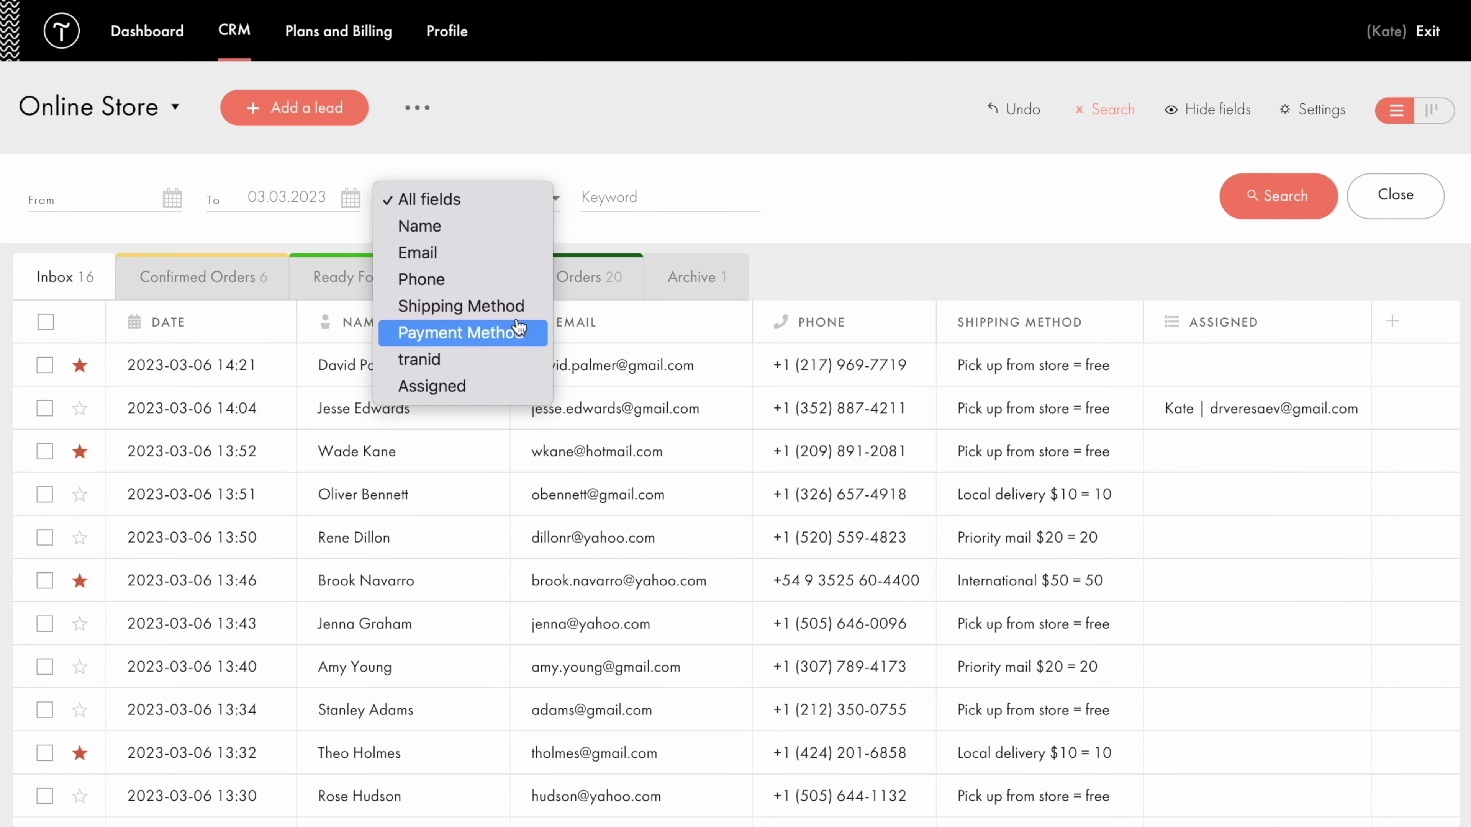
click(628, 236)
Run a keyword search for 'Amy', then clear it and close the search filters.
click(634, 195)
text(Amy)
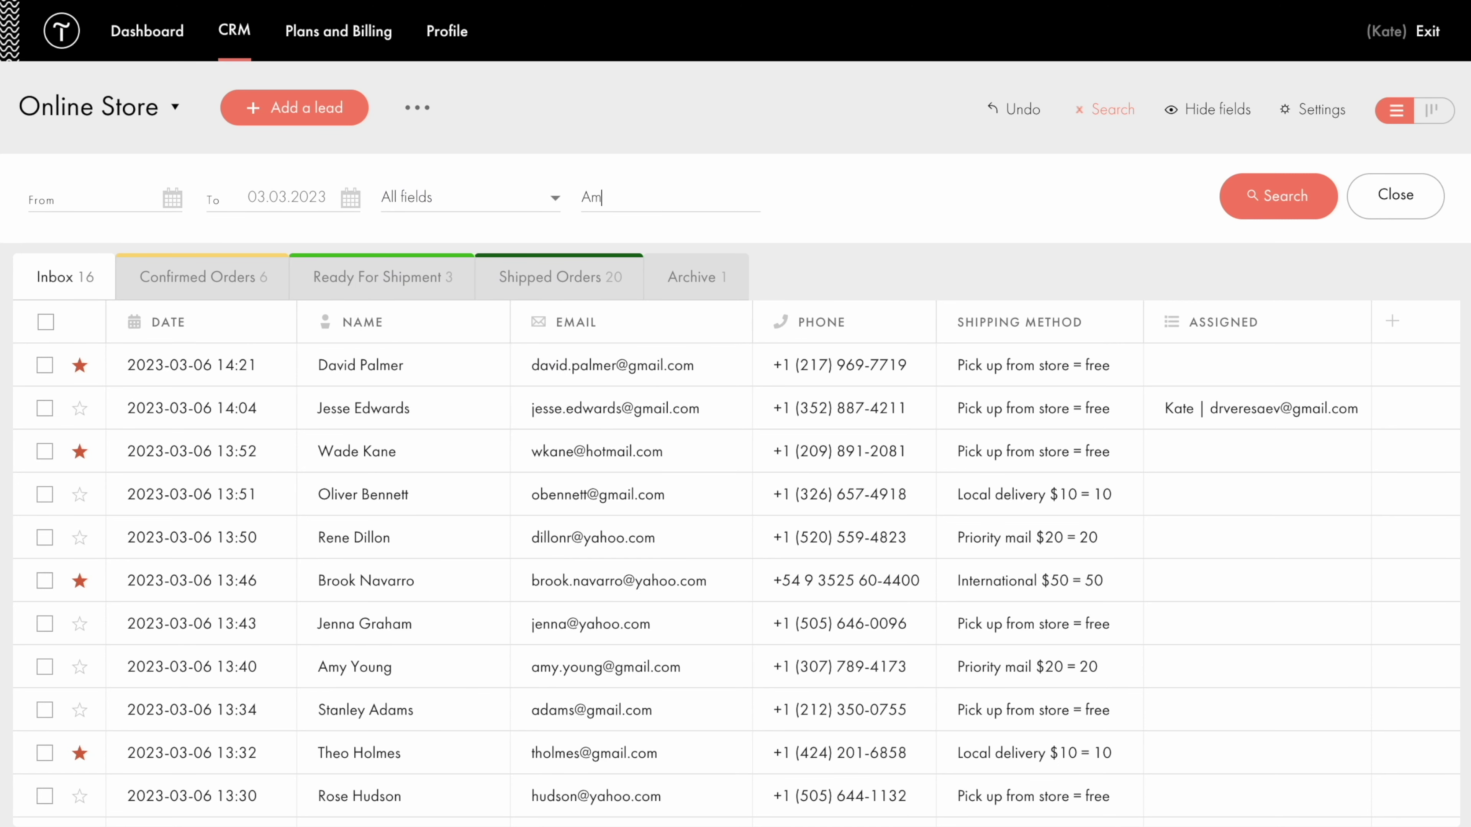
key(Return)
key(BackSpace)
key(BackSpace)
key(BackSpace)
click(1115, 116)
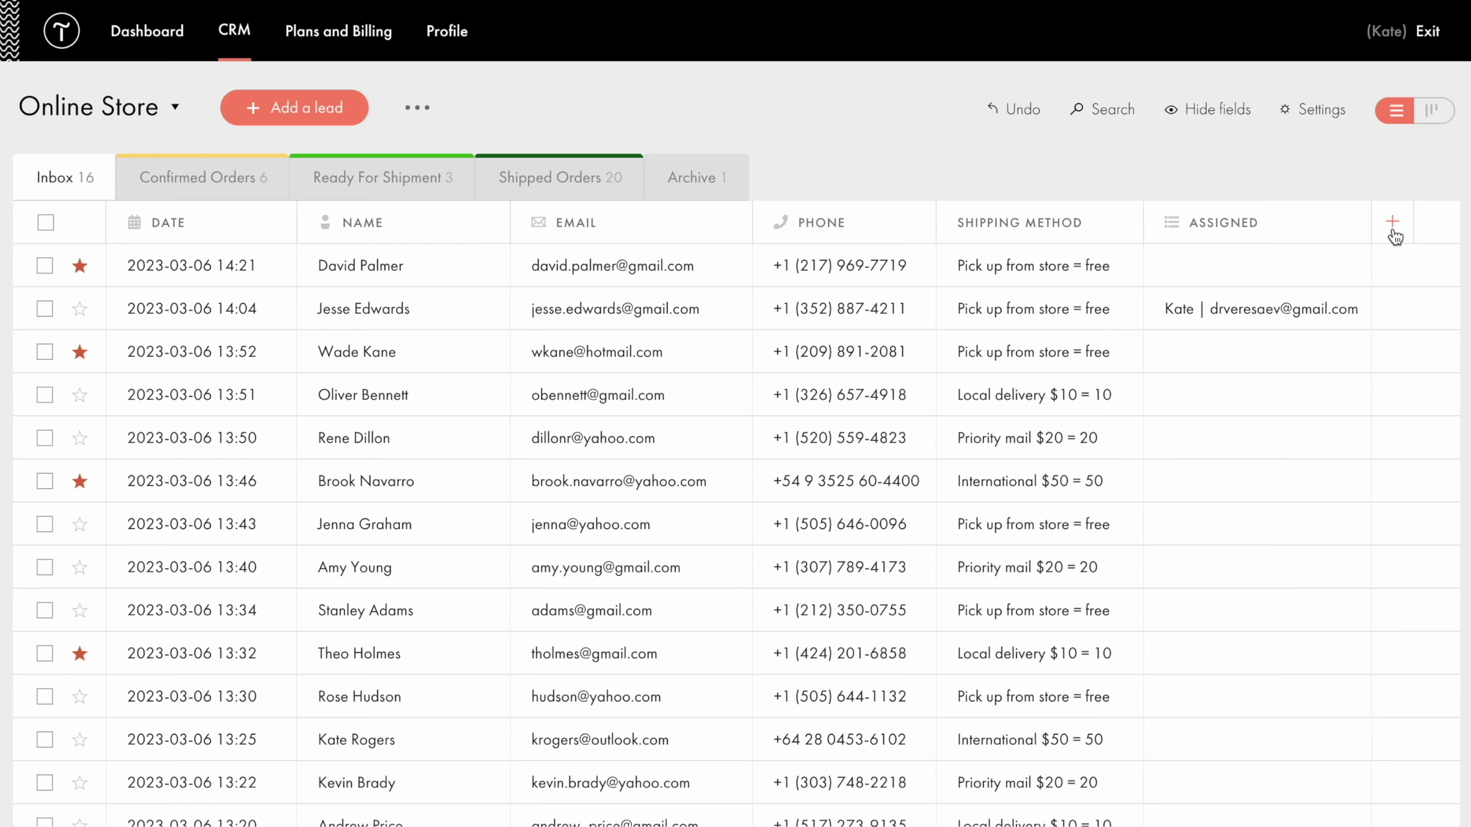
Add a Checkbox field titled 'All done' to the leads list.
click(1392, 223)
click(950, 286)
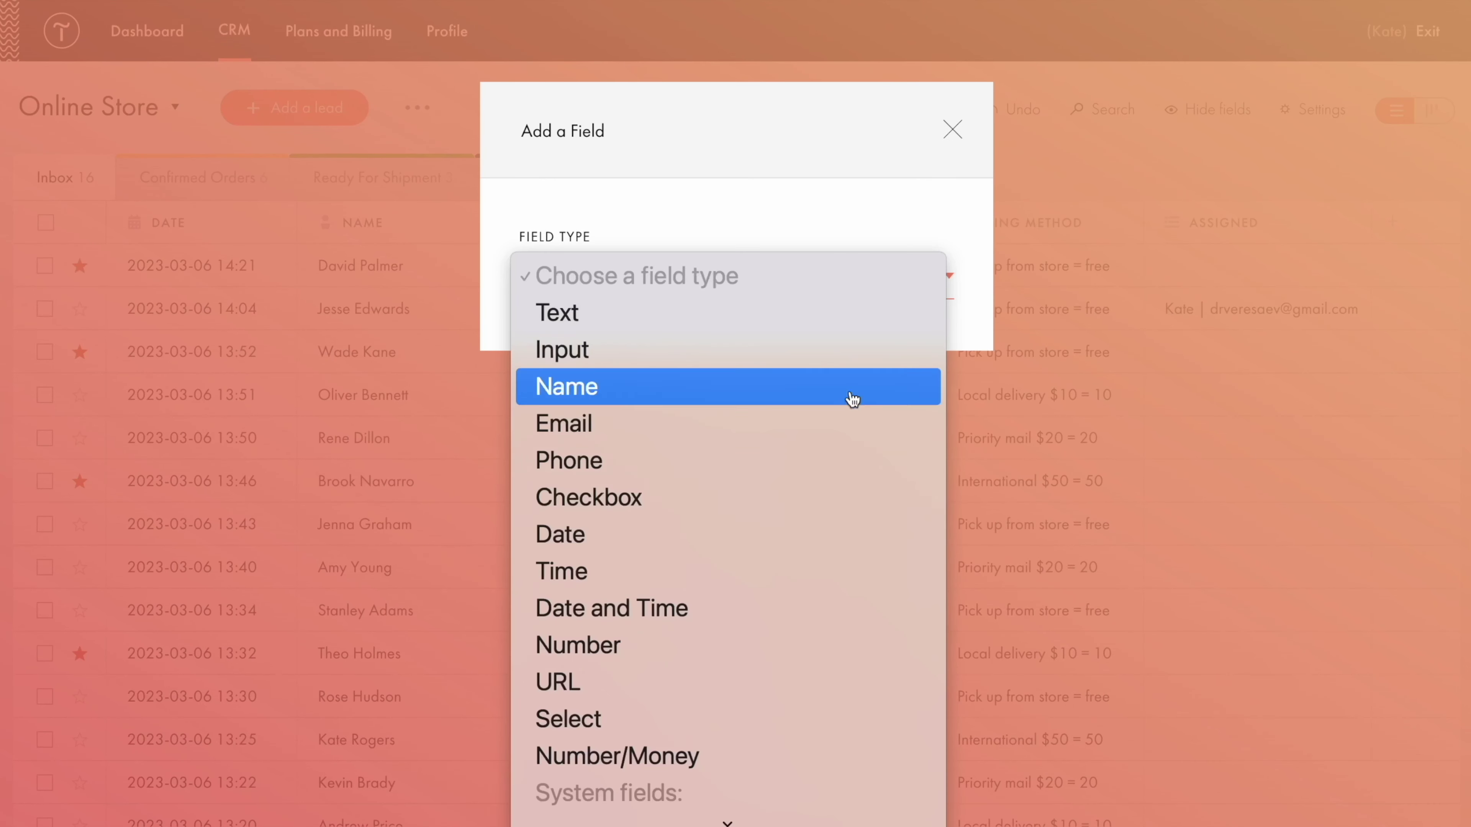
click(791, 501)
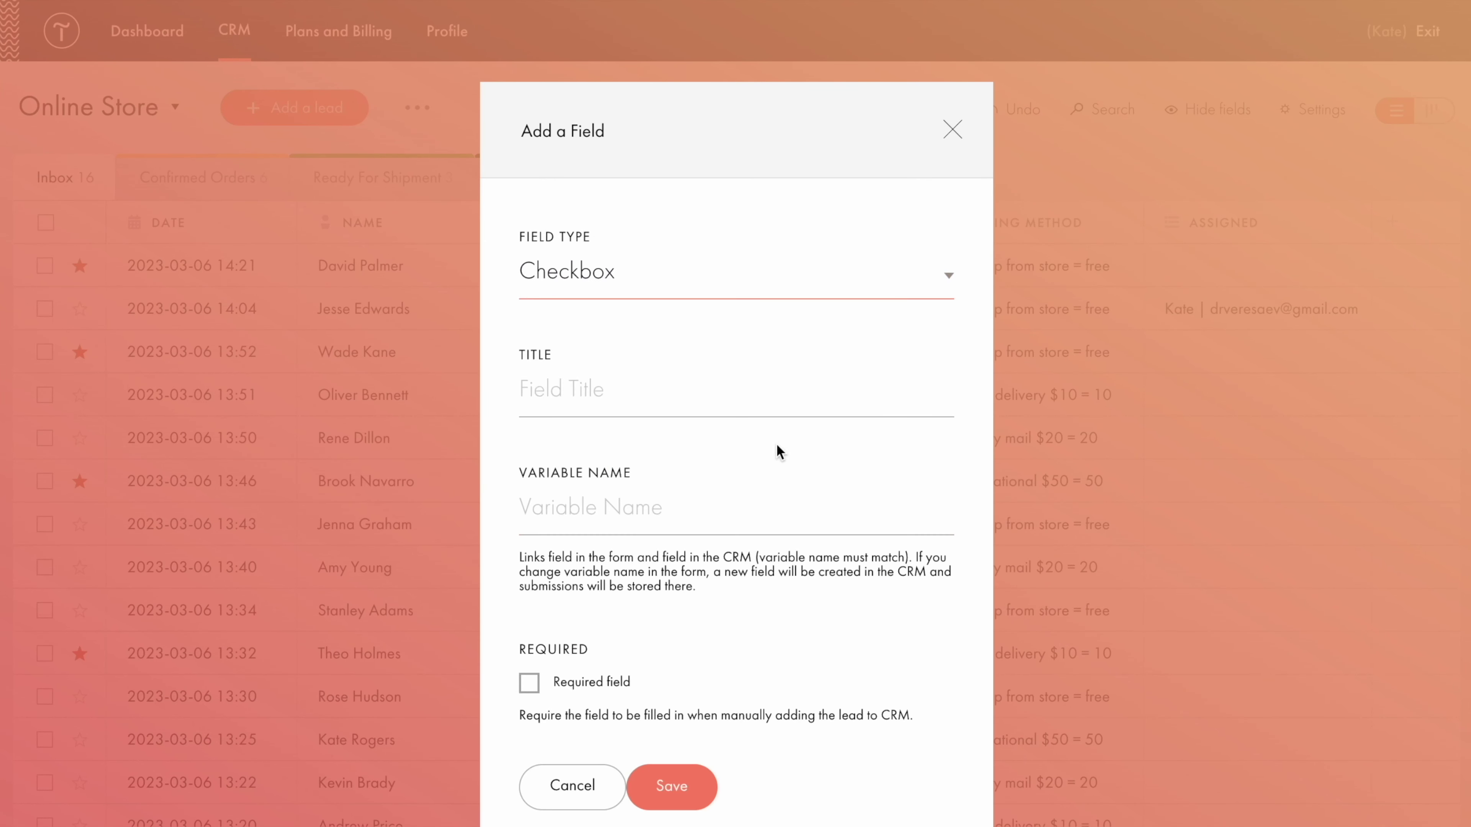
click(748, 394)
text(All done)
click(673, 787)
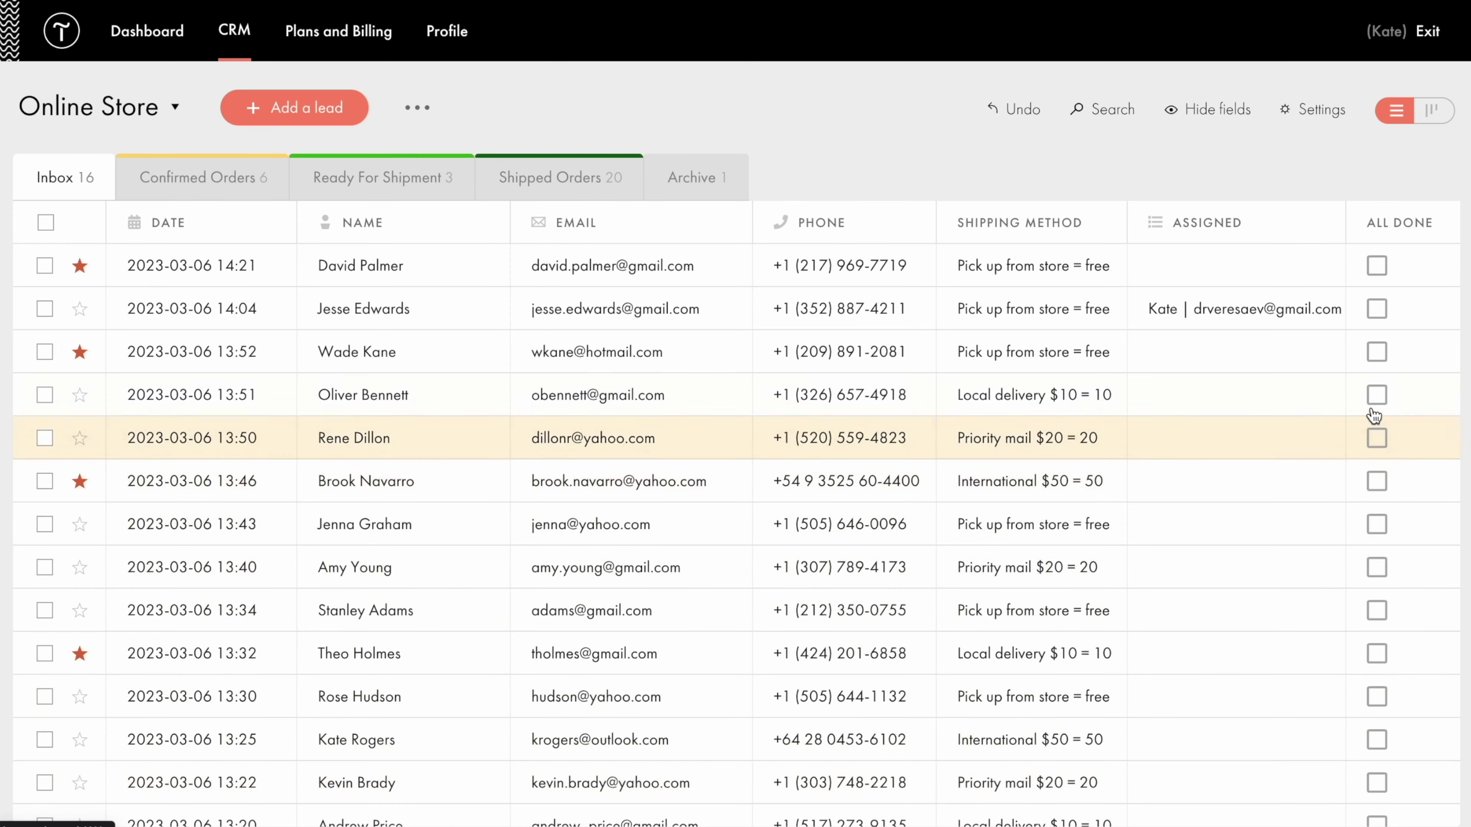
click(1376, 393)
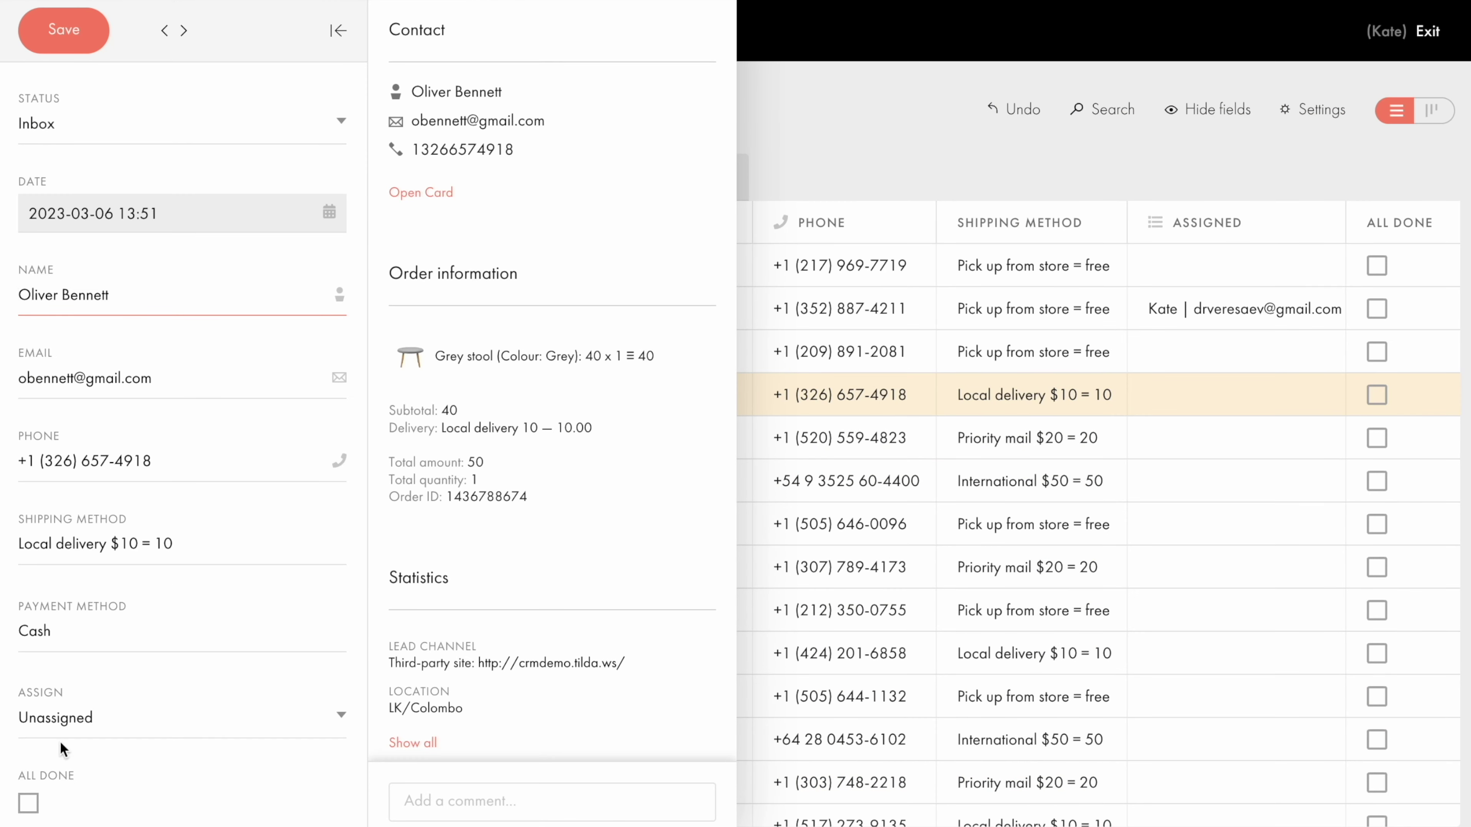
click(28, 803)
click(66, 36)
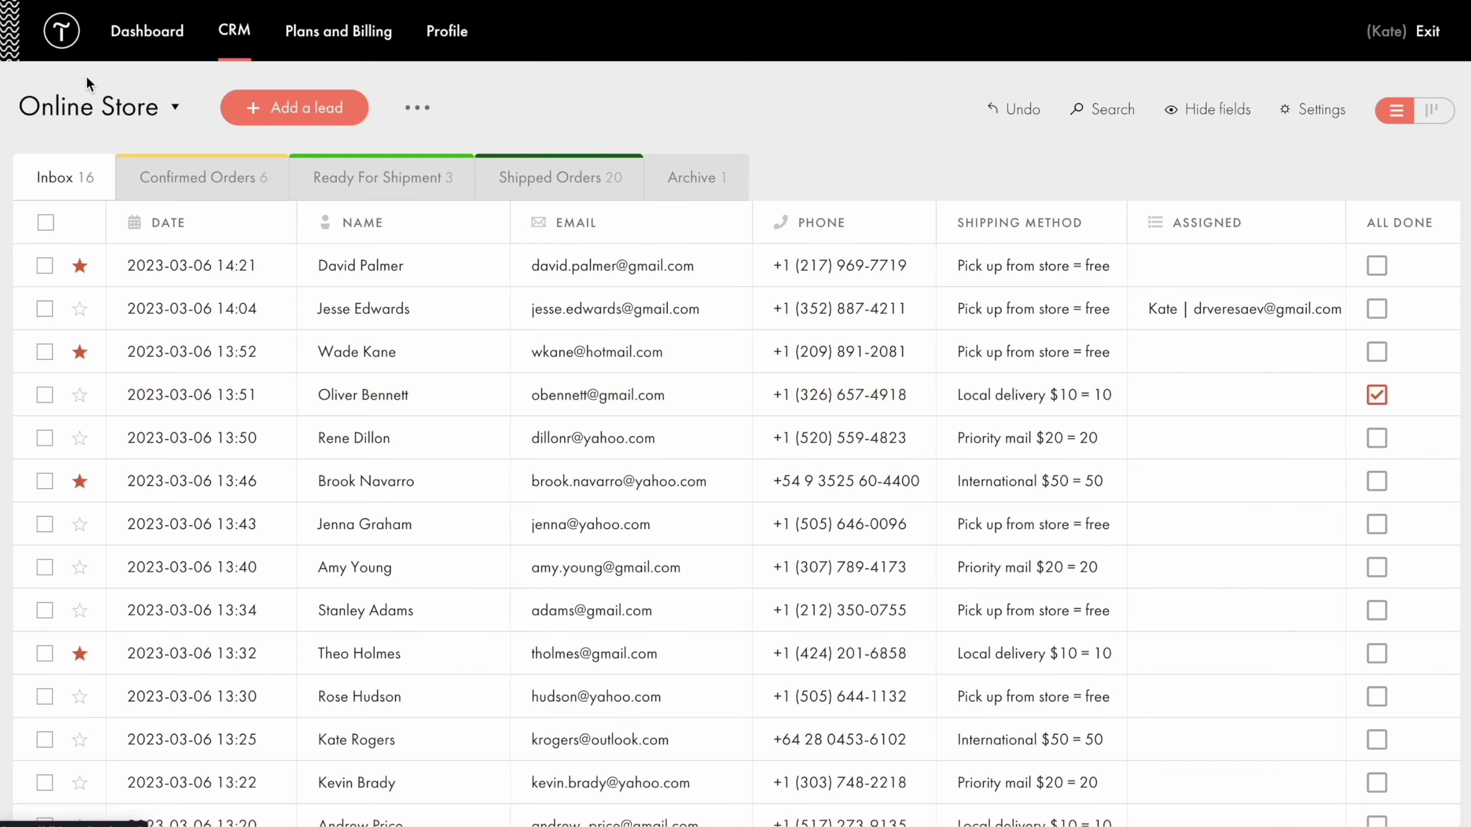
click(1445, 226)
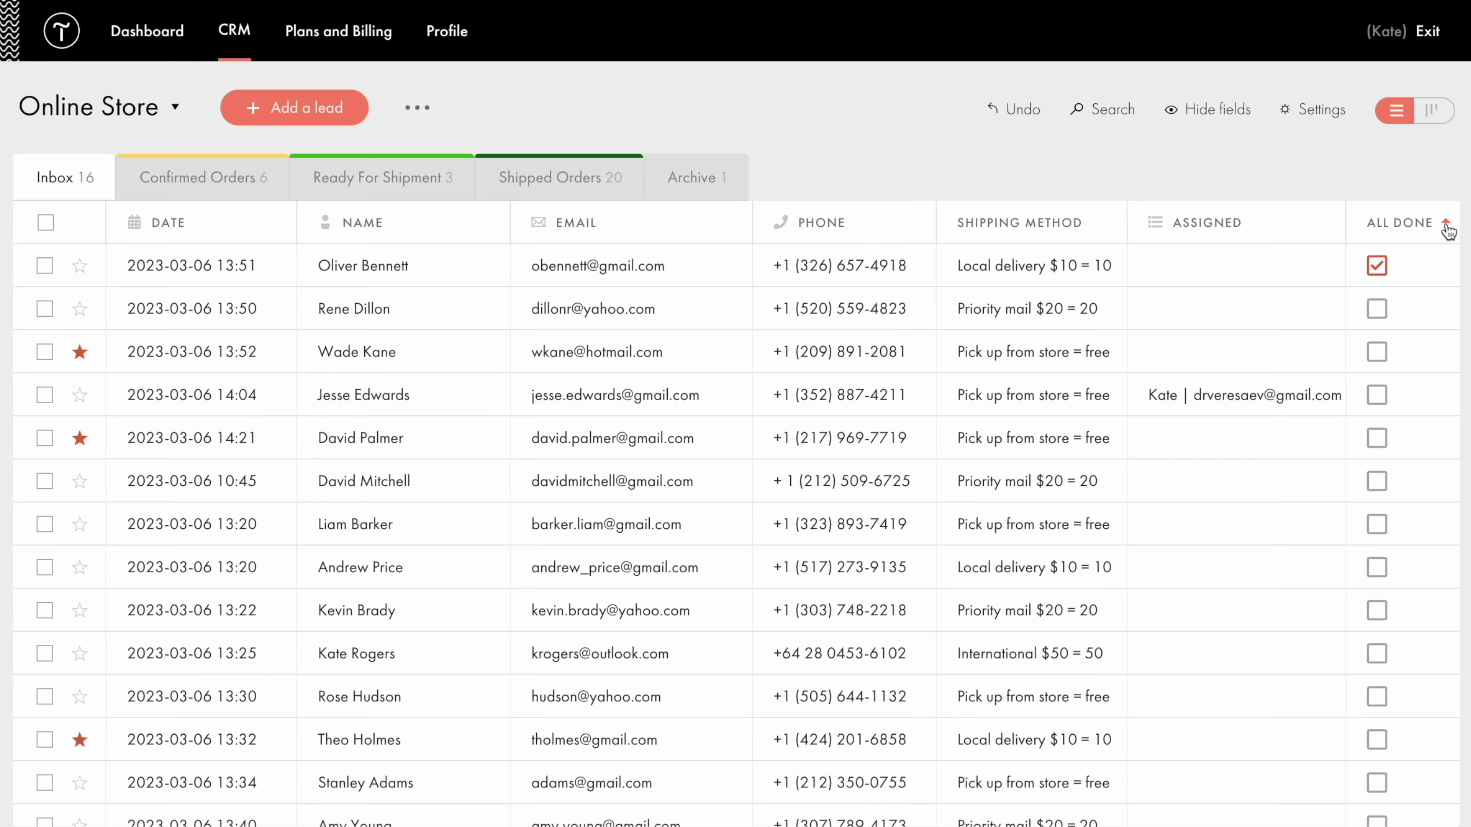
scroll(1447, 231, right, 3)
click(1434, 223)
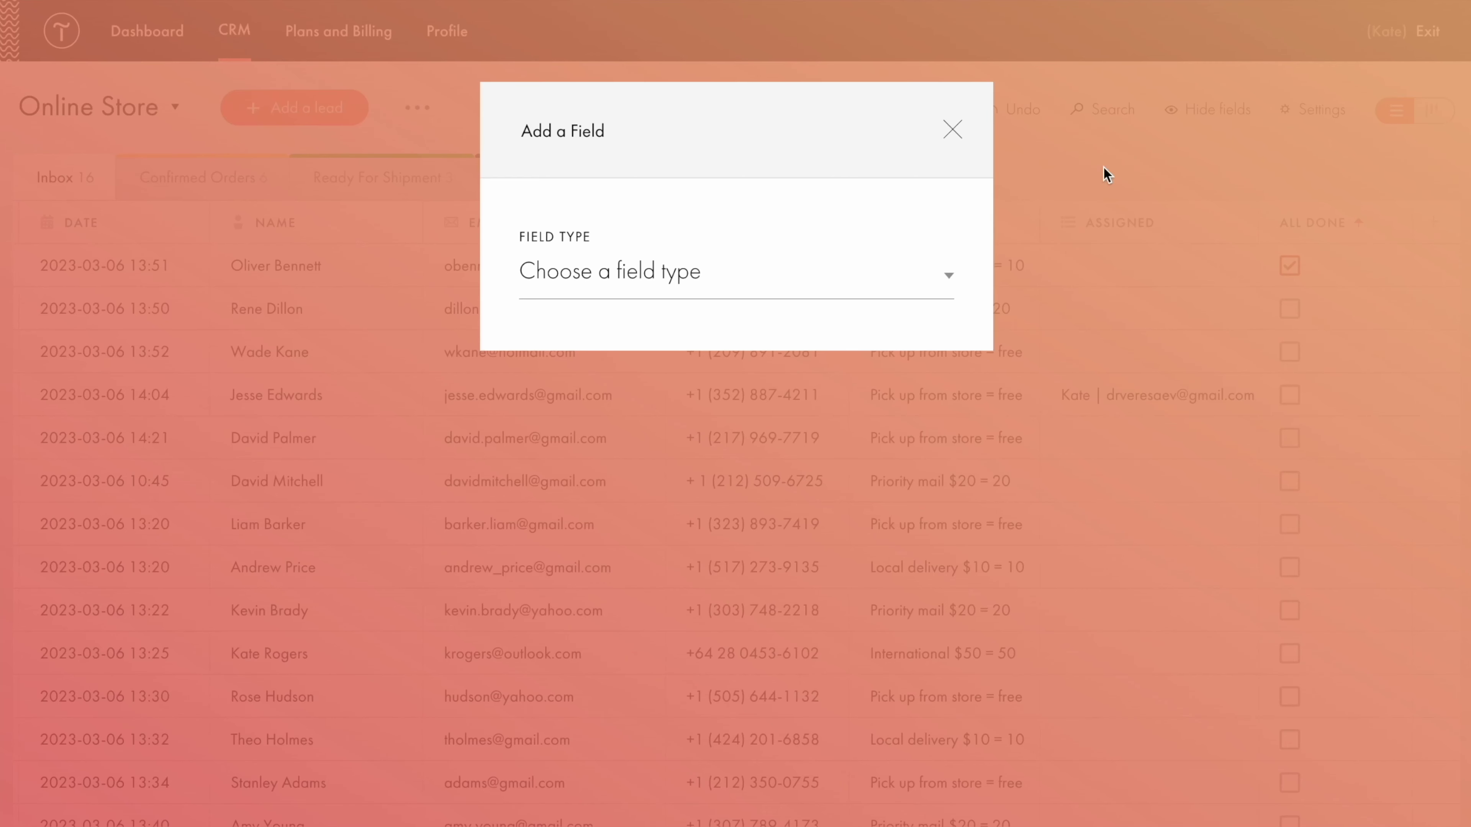
Add a Text field titled 'Comments' with variable name 'comments'.
click(953, 280)
click(880, 311)
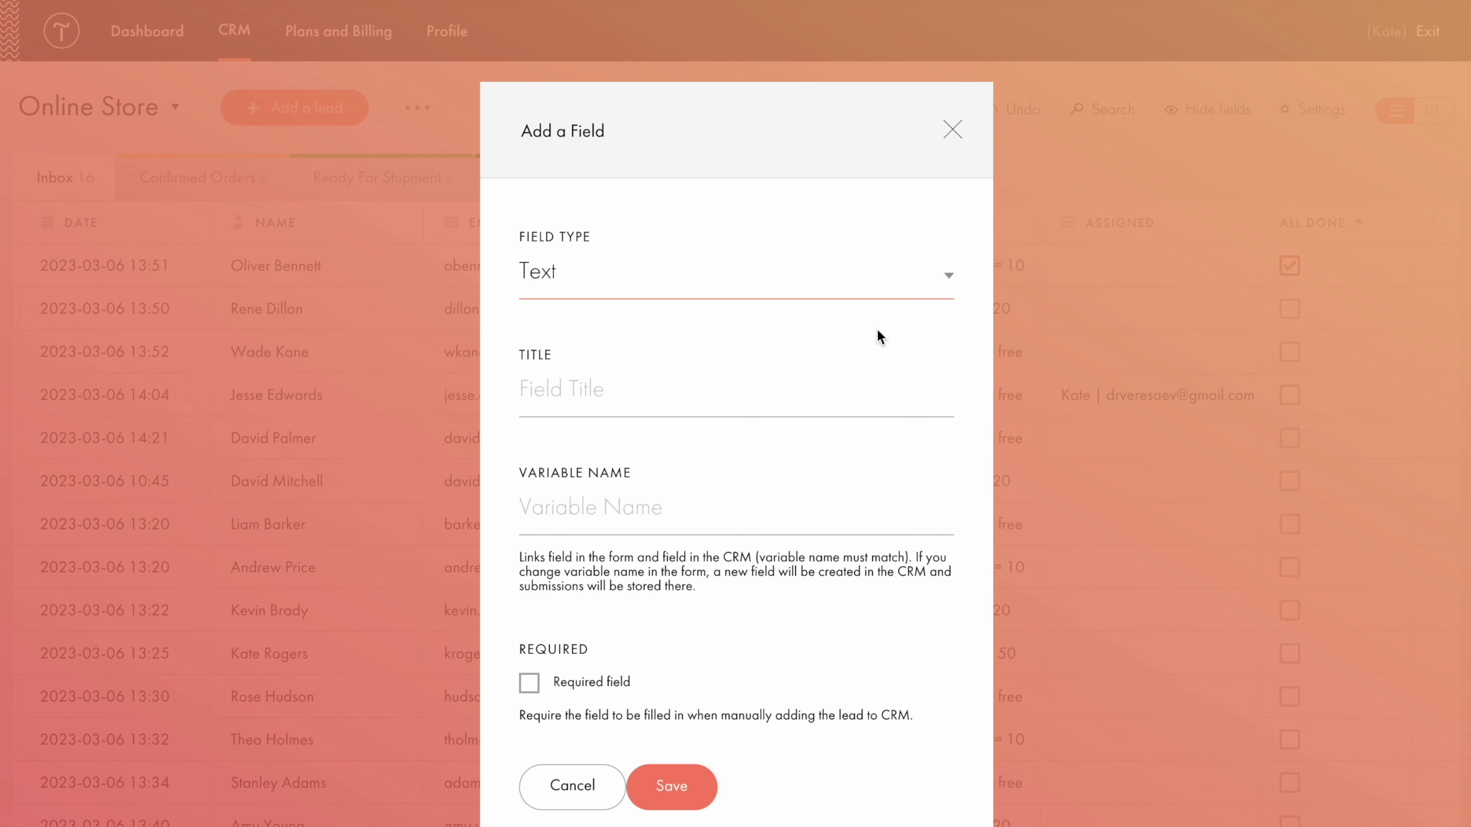
key(Tab)
text(Comments)
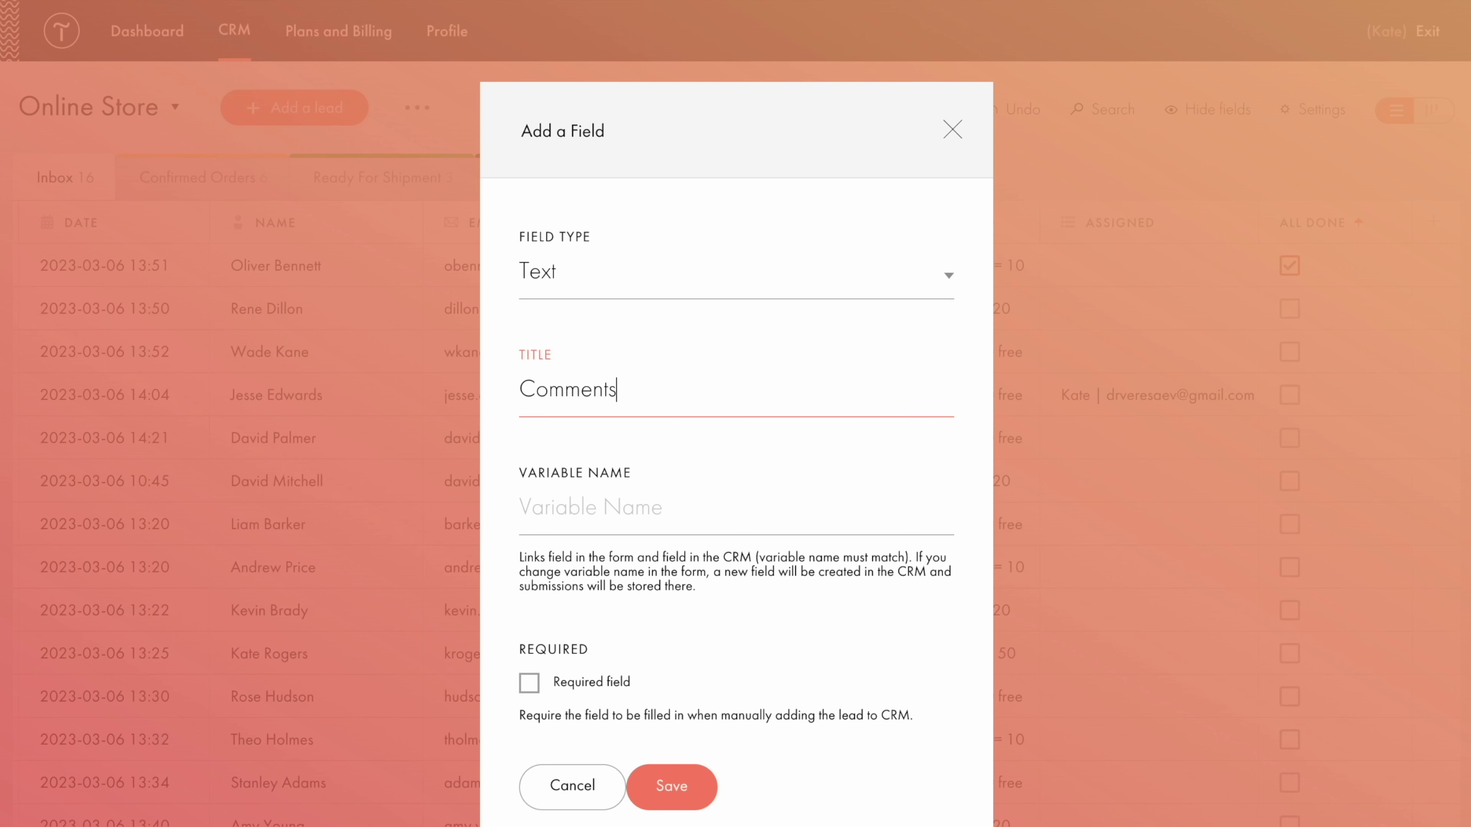
click(696, 458)
click(682, 494)
text(comments)
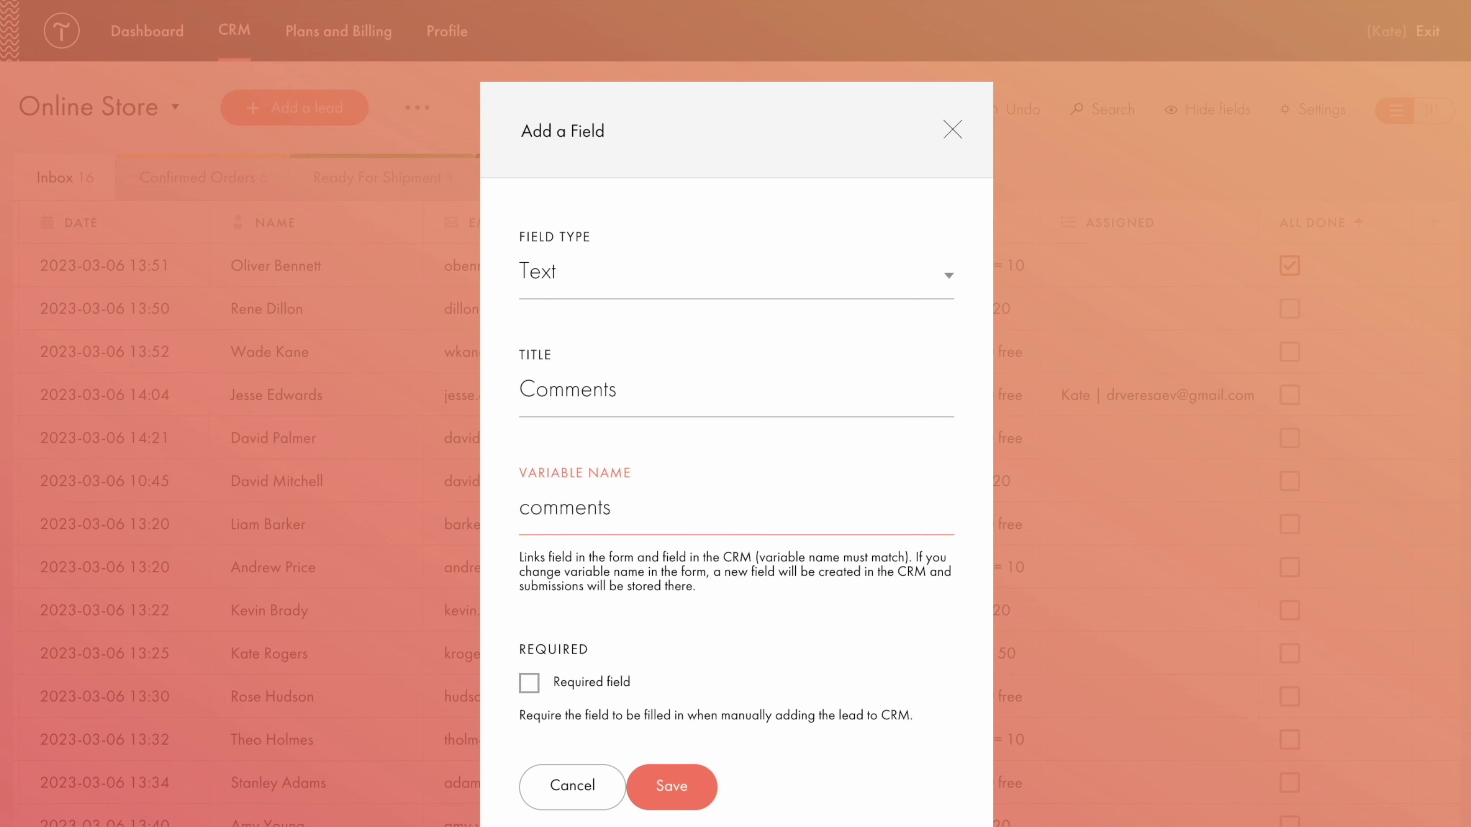
click(672, 791)
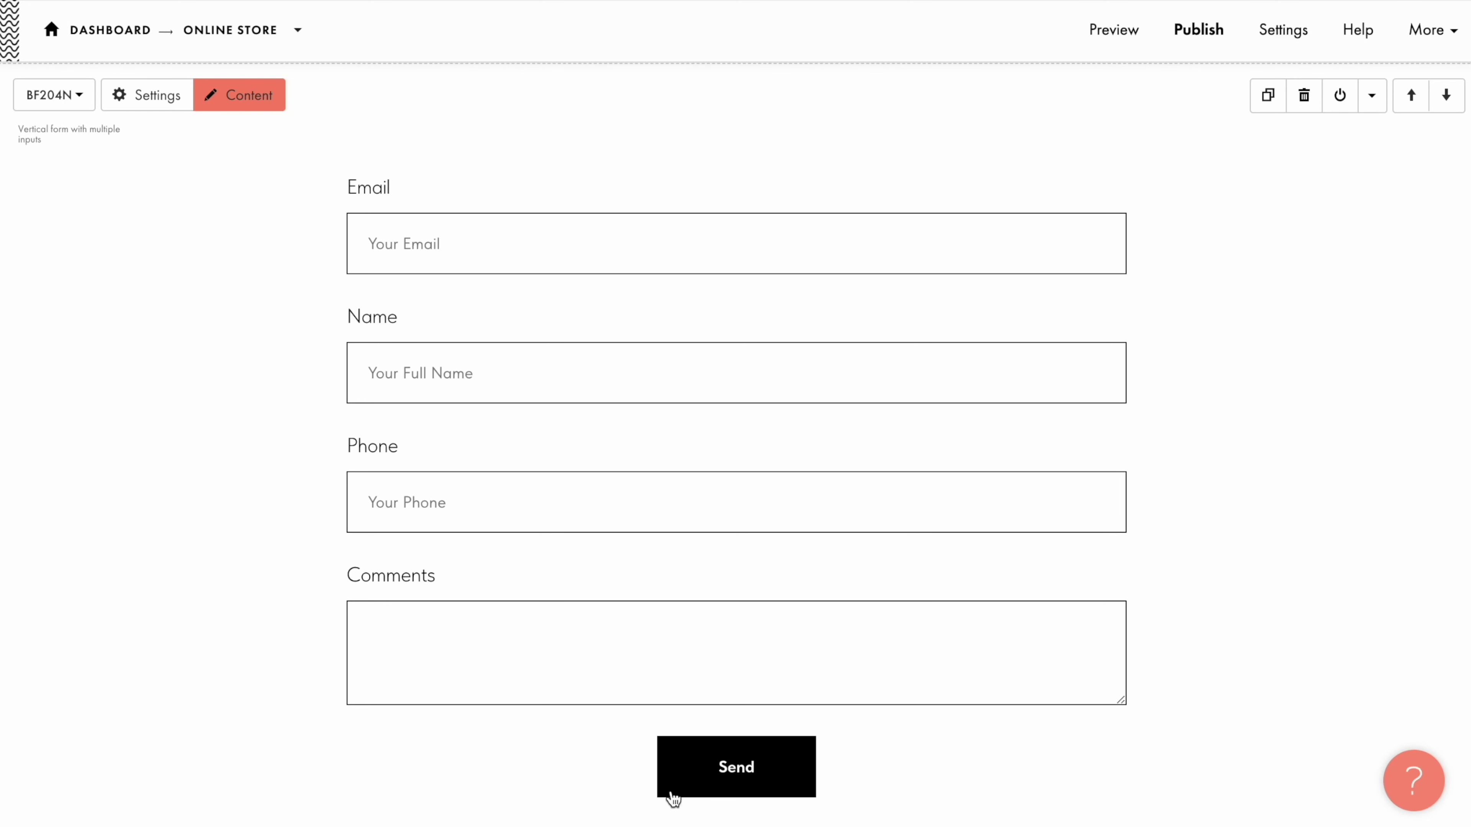
Set the form's Comments input variable name to 'comments' and republish the page.
click(245, 106)
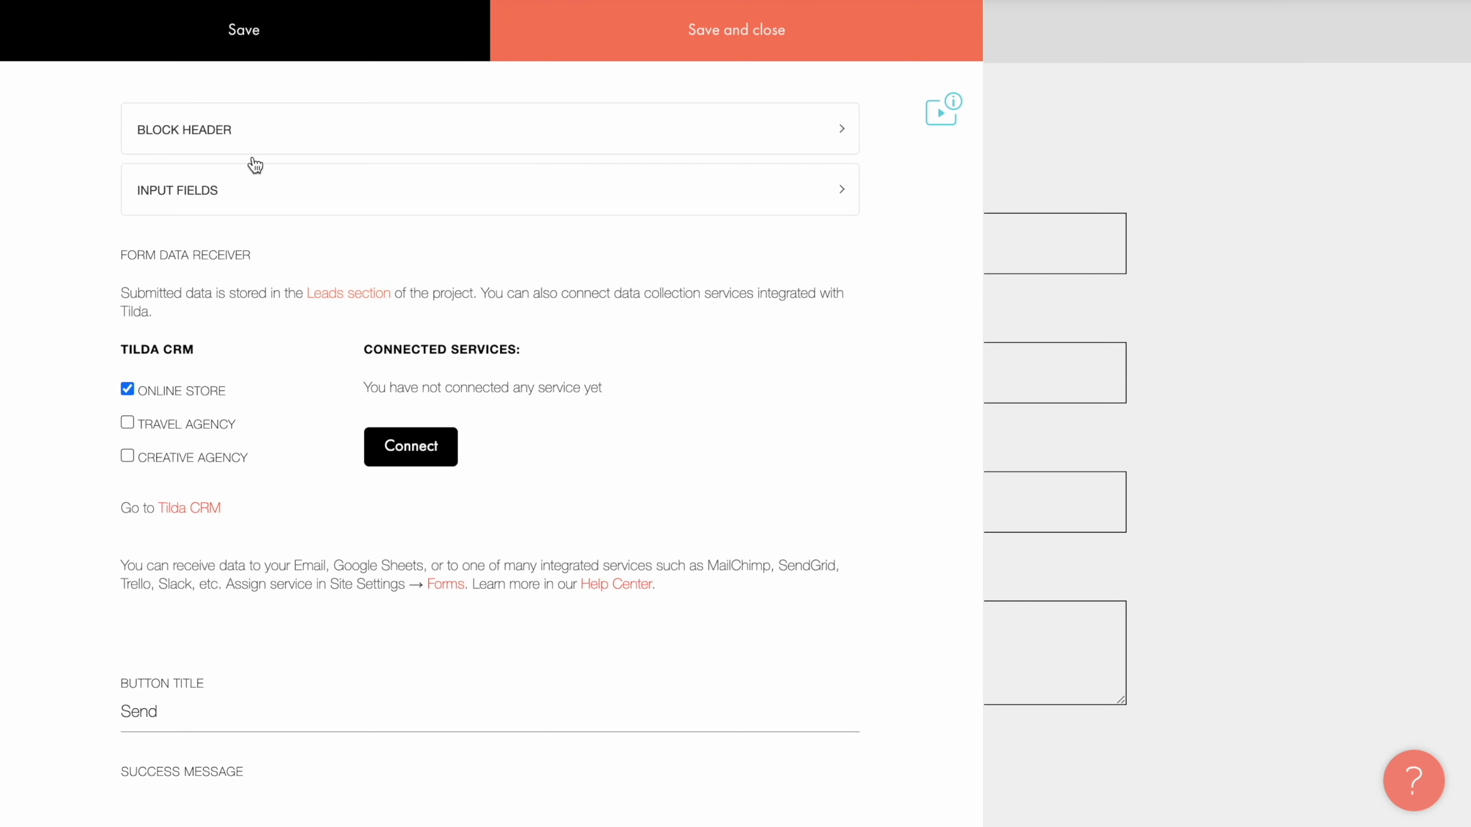
click(265, 195)
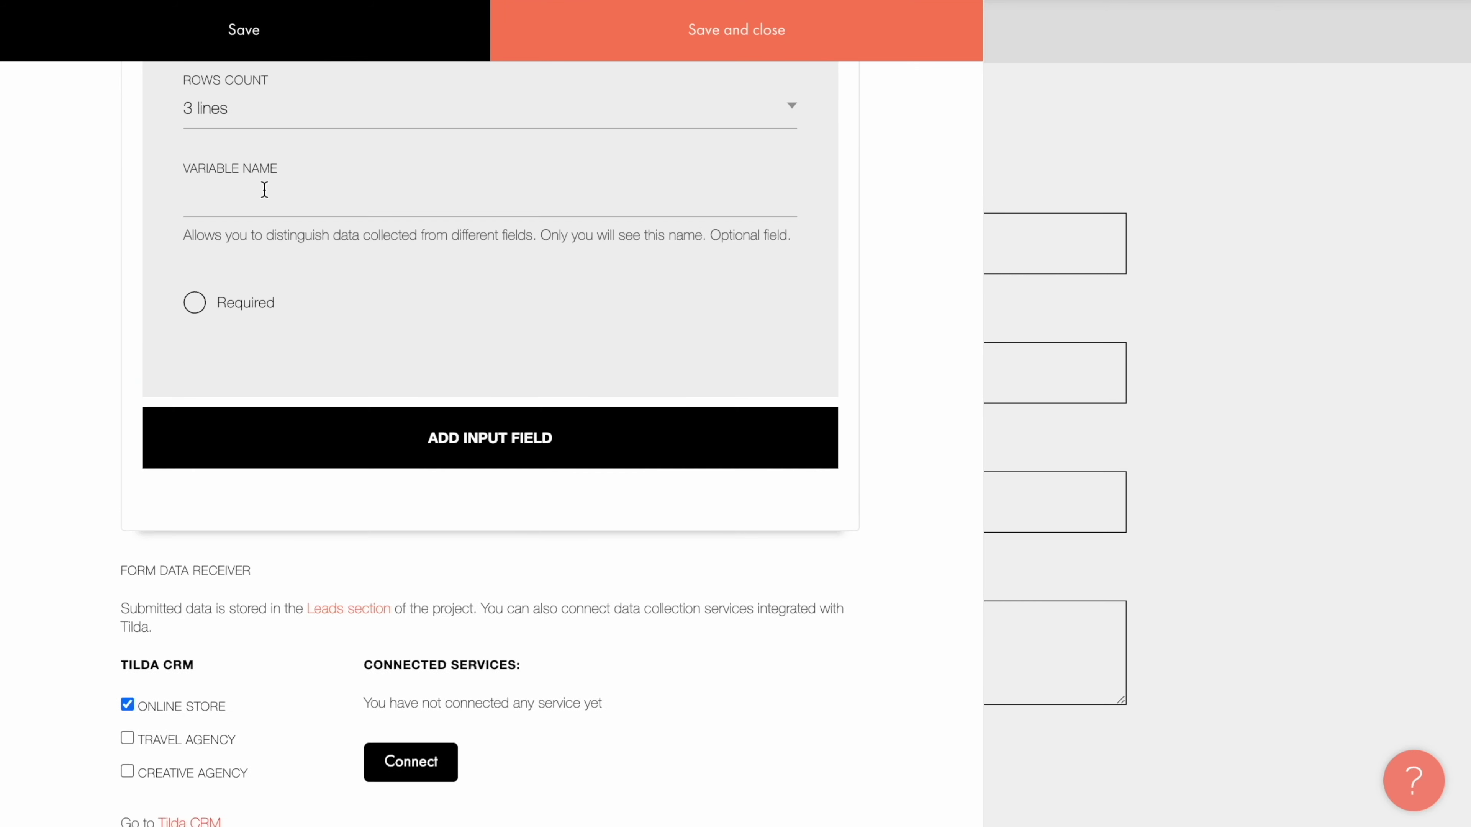
click(262, 187)
text(comments)
click(747, 47)
click(1199, 34)
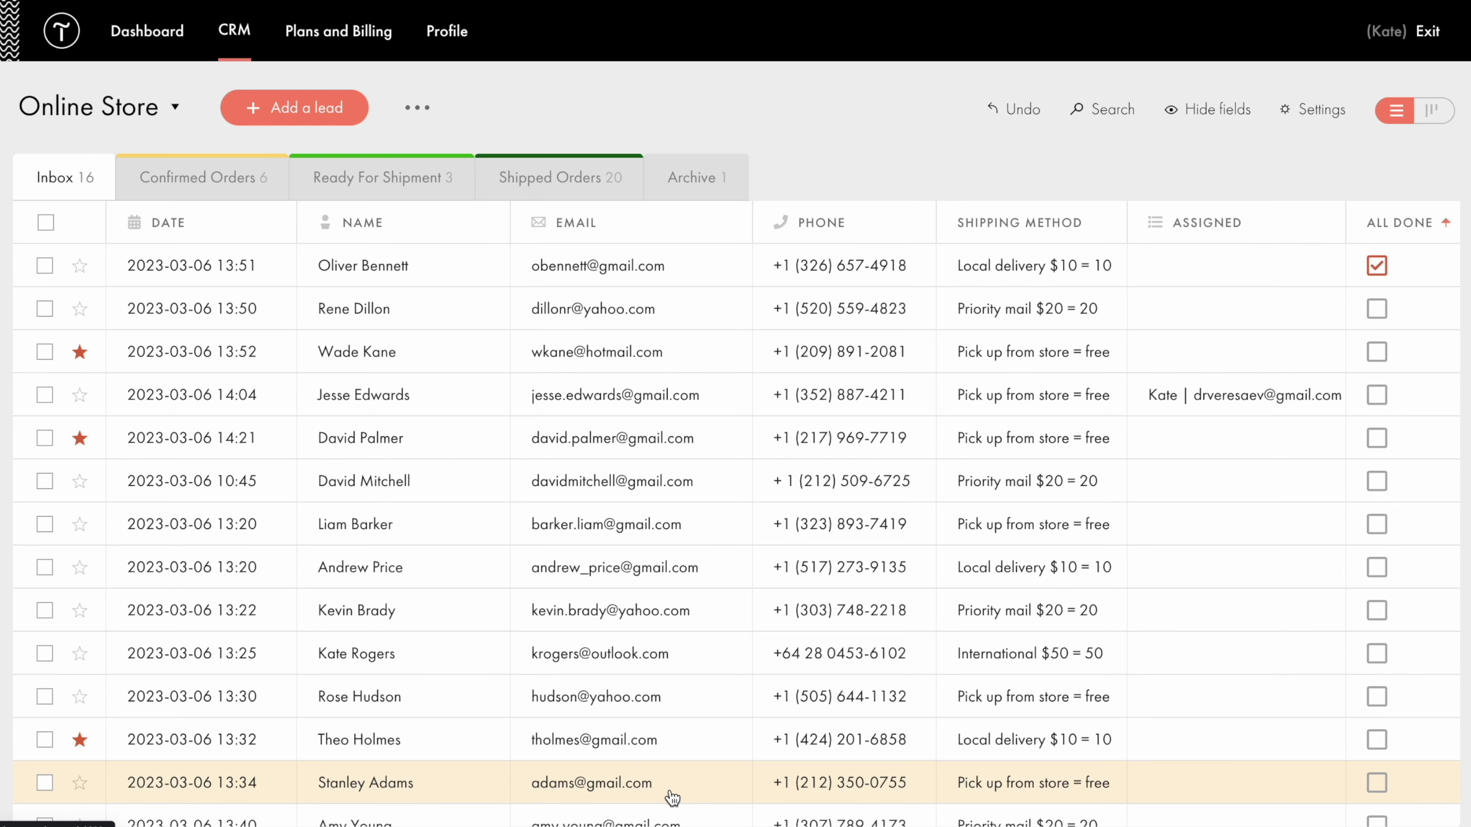
Delete the All done field from the Online Store list settings, confirming with 'Delete'.
click(1317, 110)
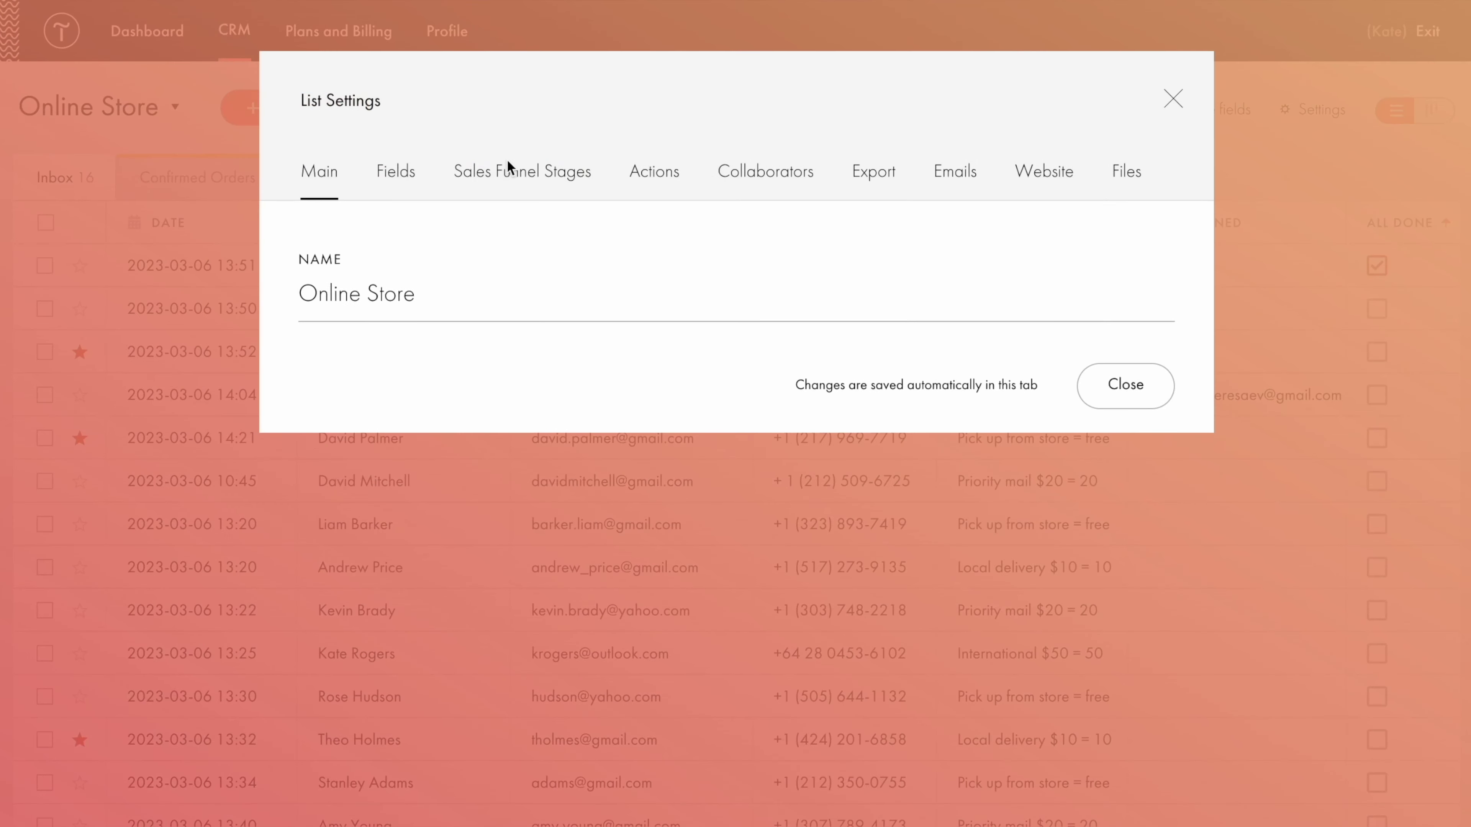
click(396, 175)
click(1168, 684)
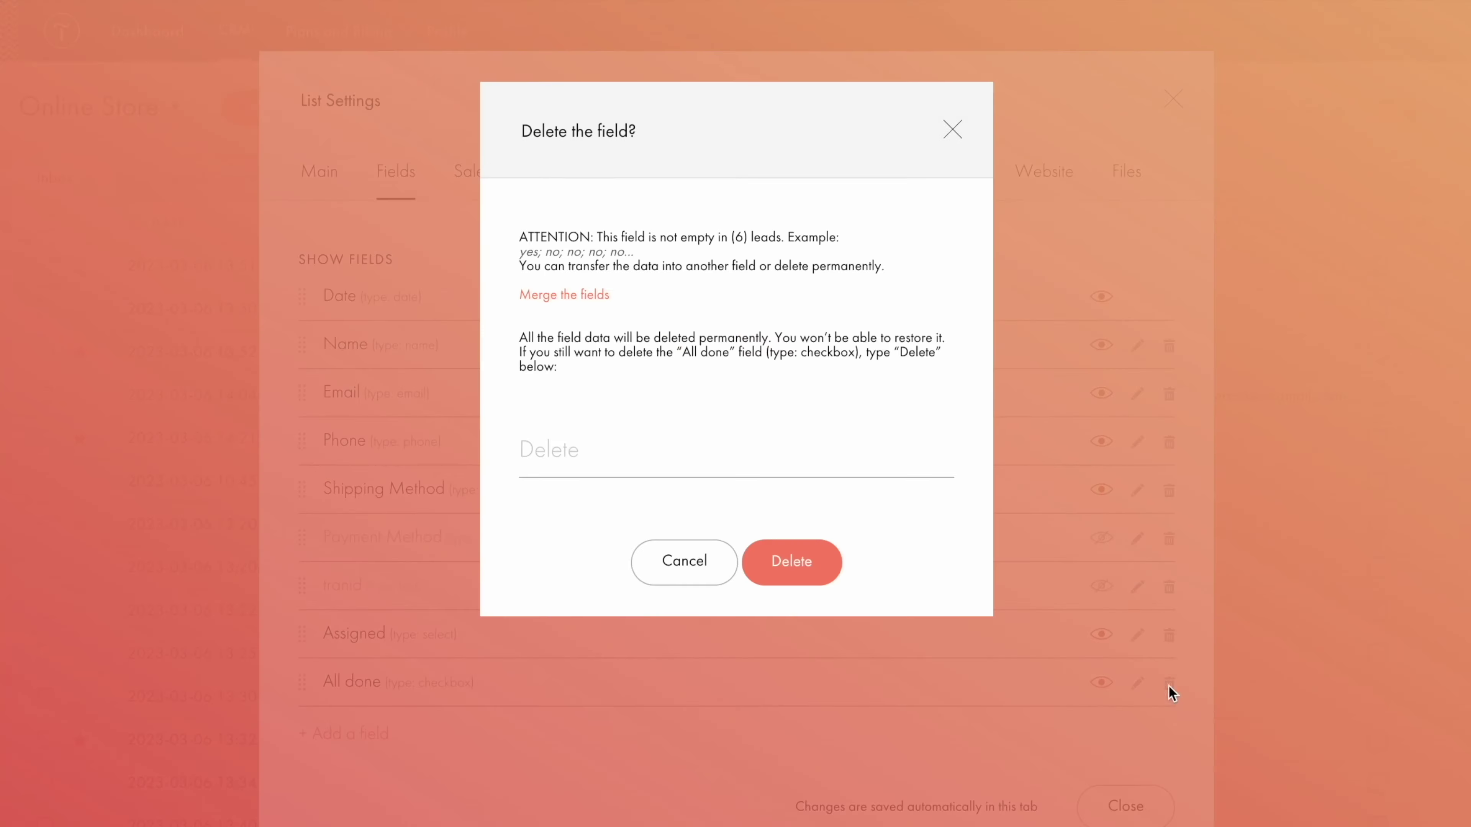
click(904, 435)
text(Delete)
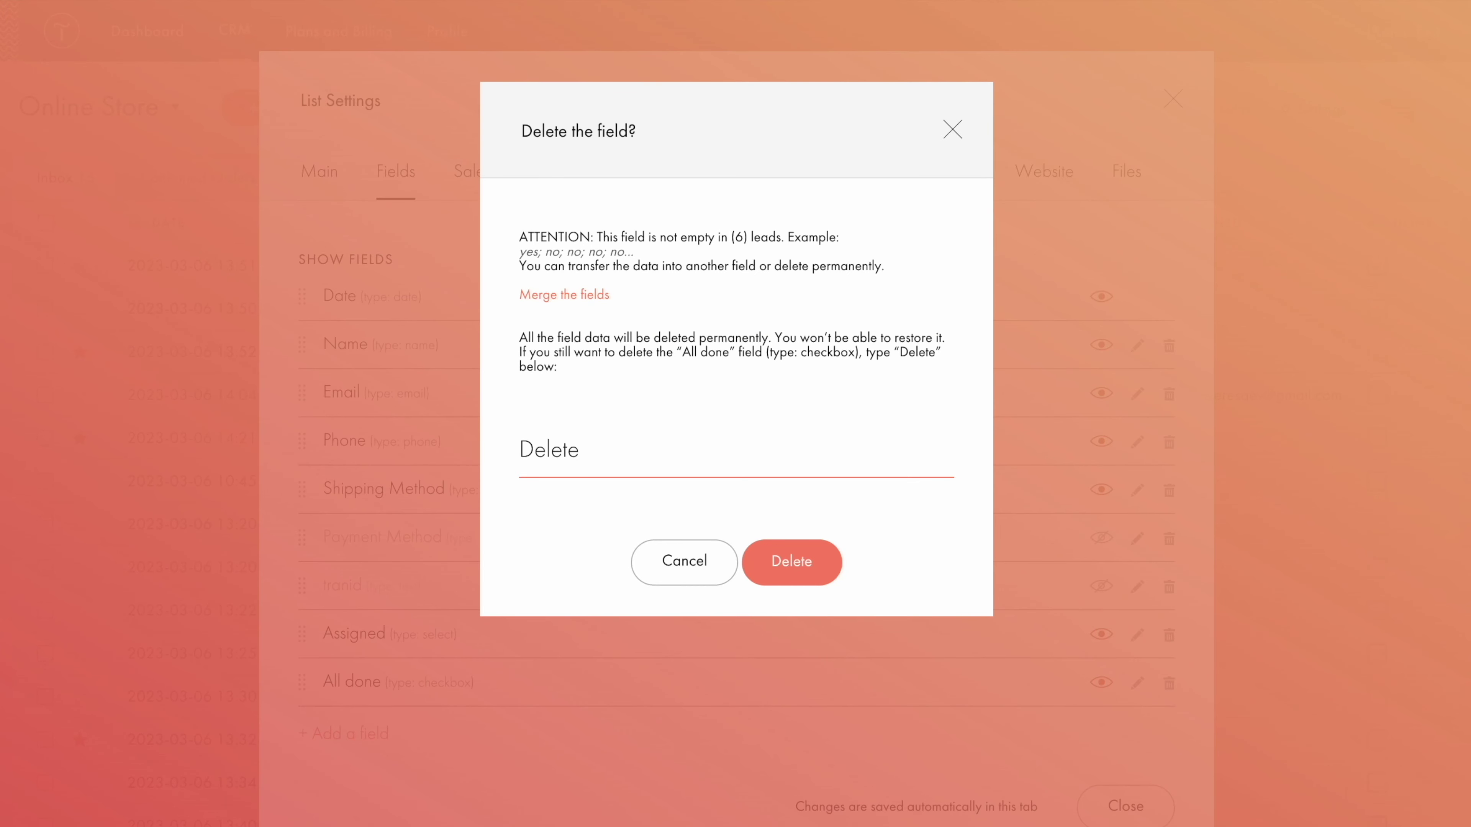
click(789, 560)
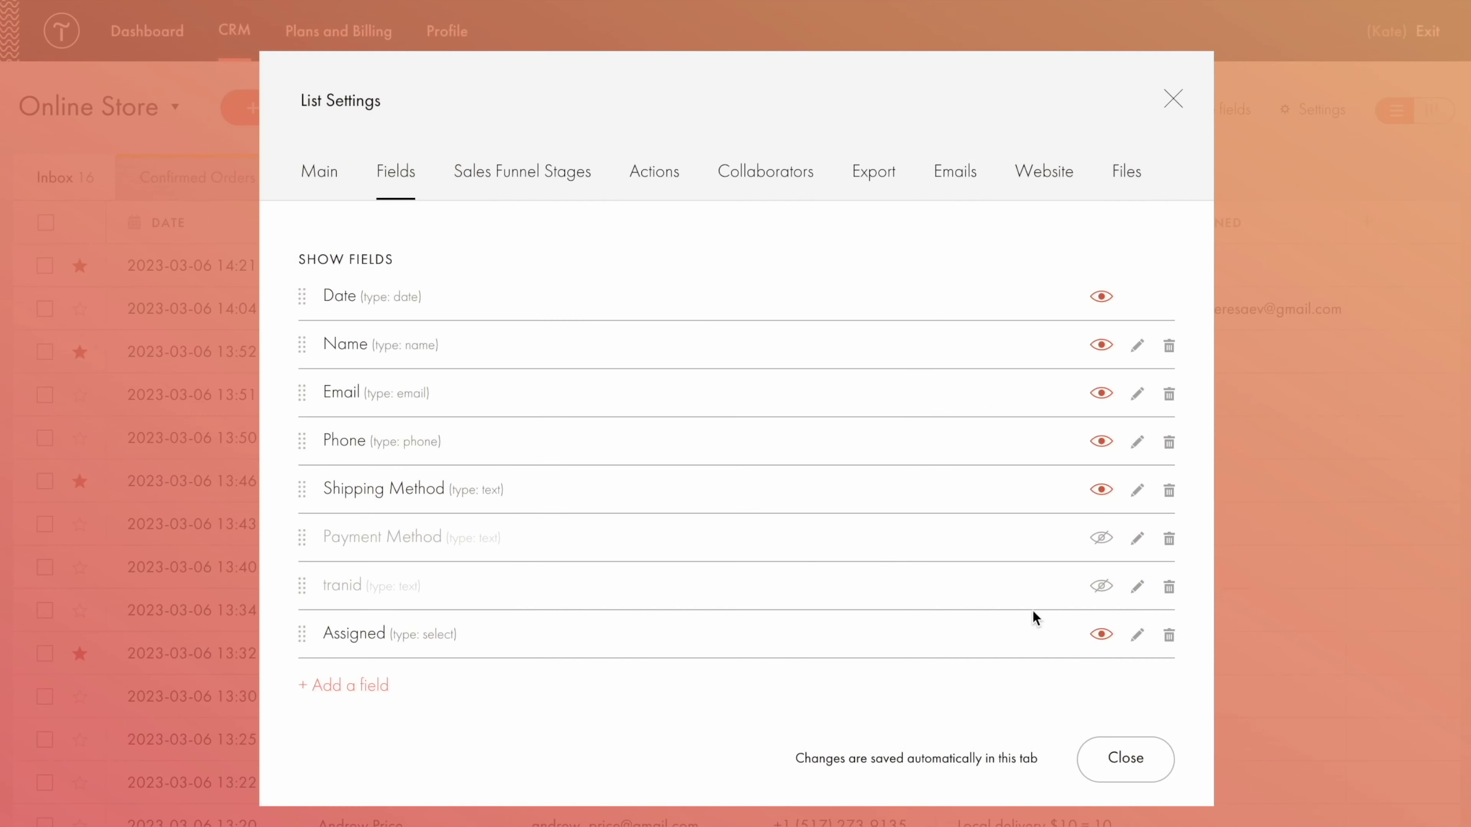
click(1124, 759)
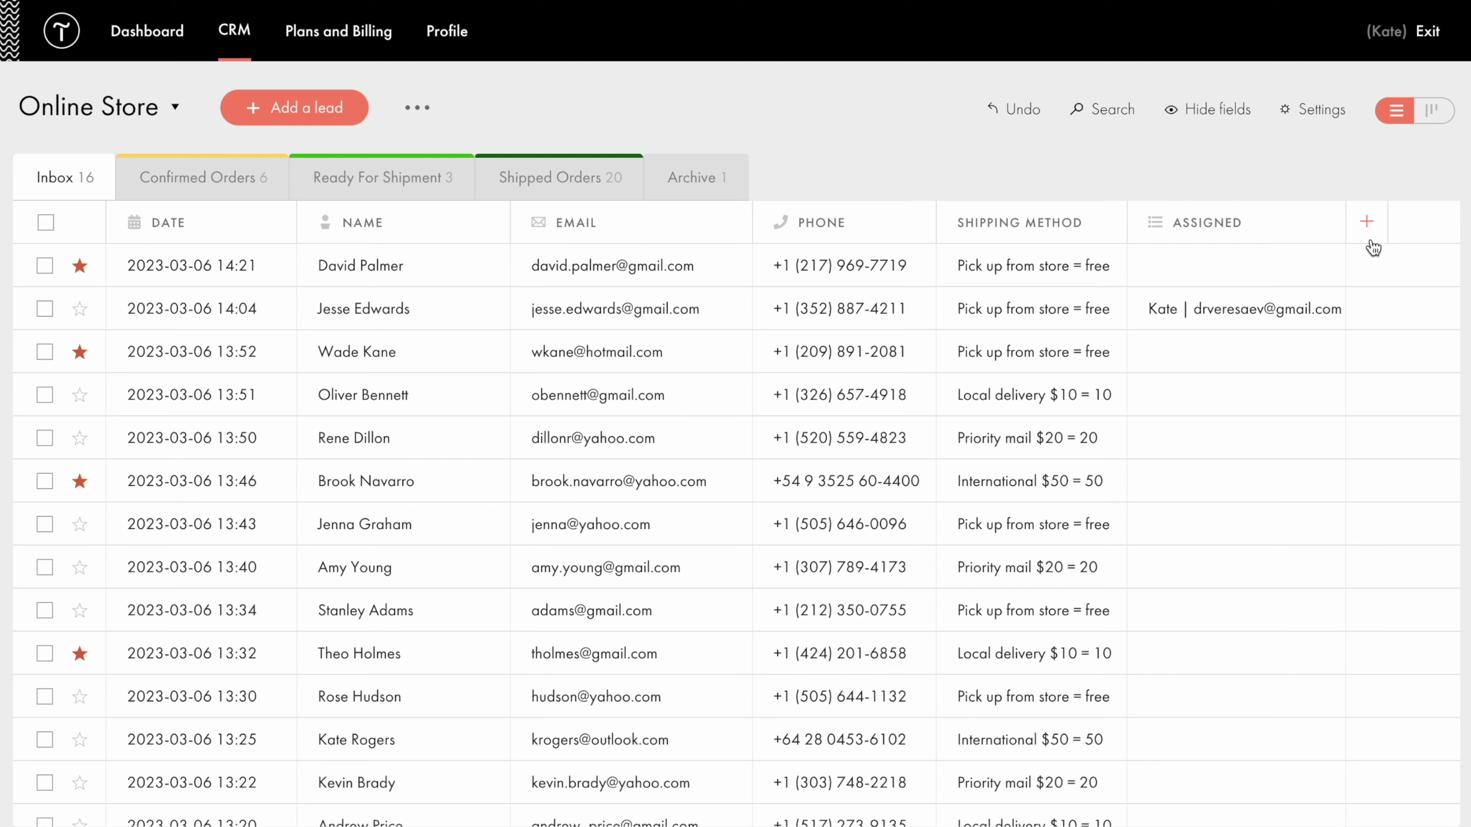
Hide and re-show the Date column, then open the top Inbox lead's details.
click(1203, 119)
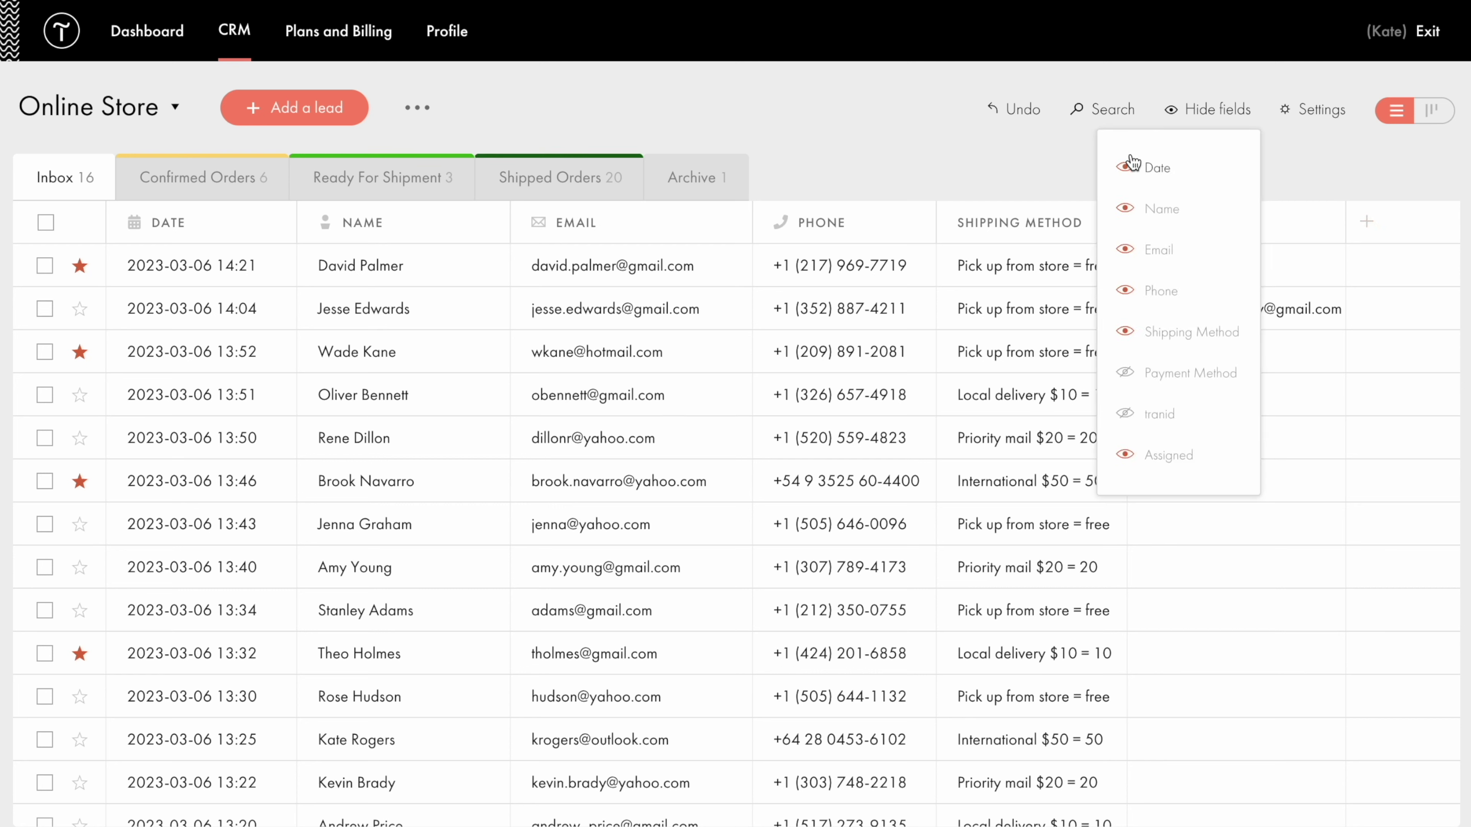
click(1124, 171)
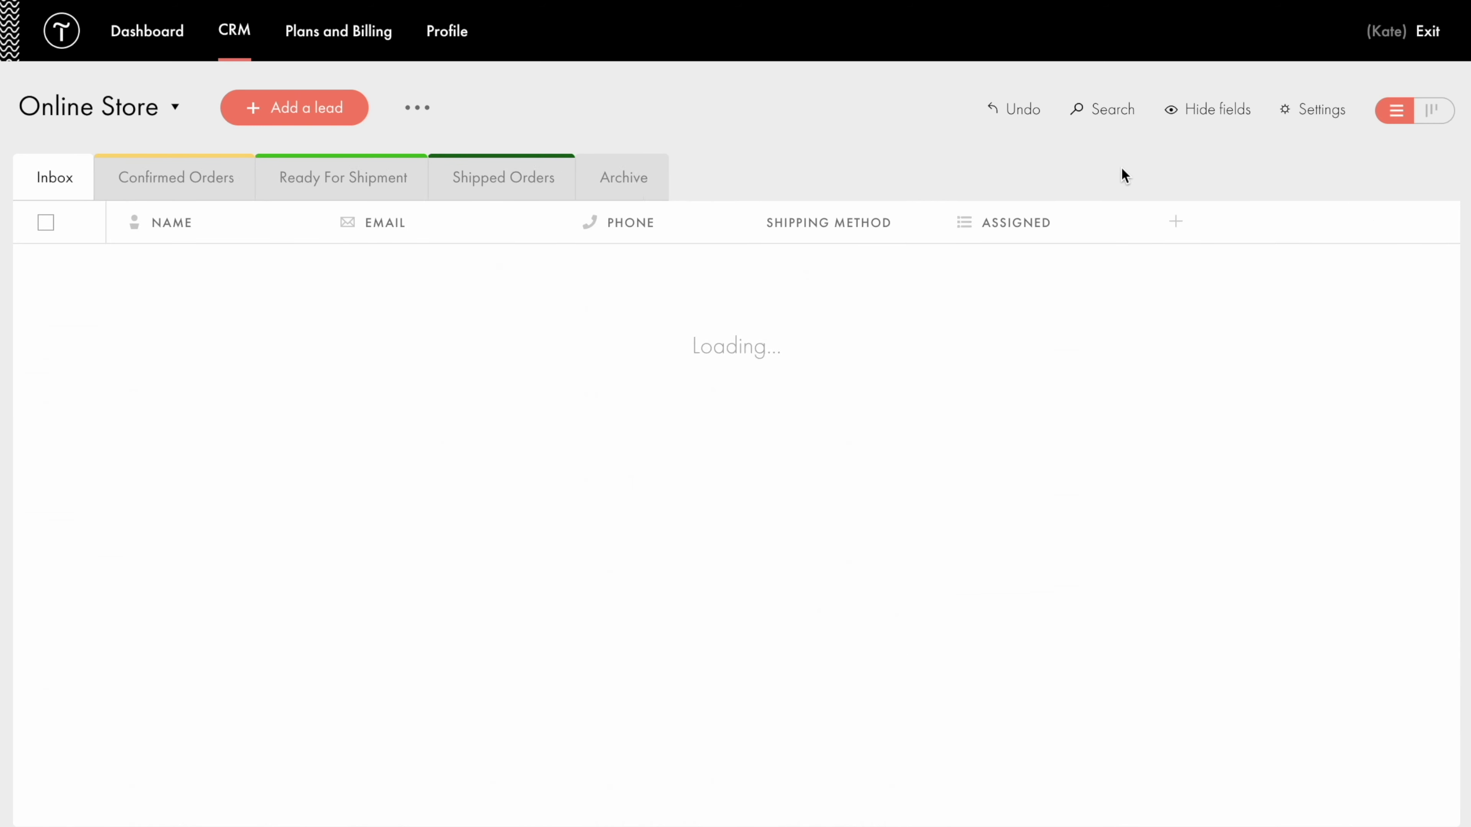
click(1168, 114)
click(1125, 165)
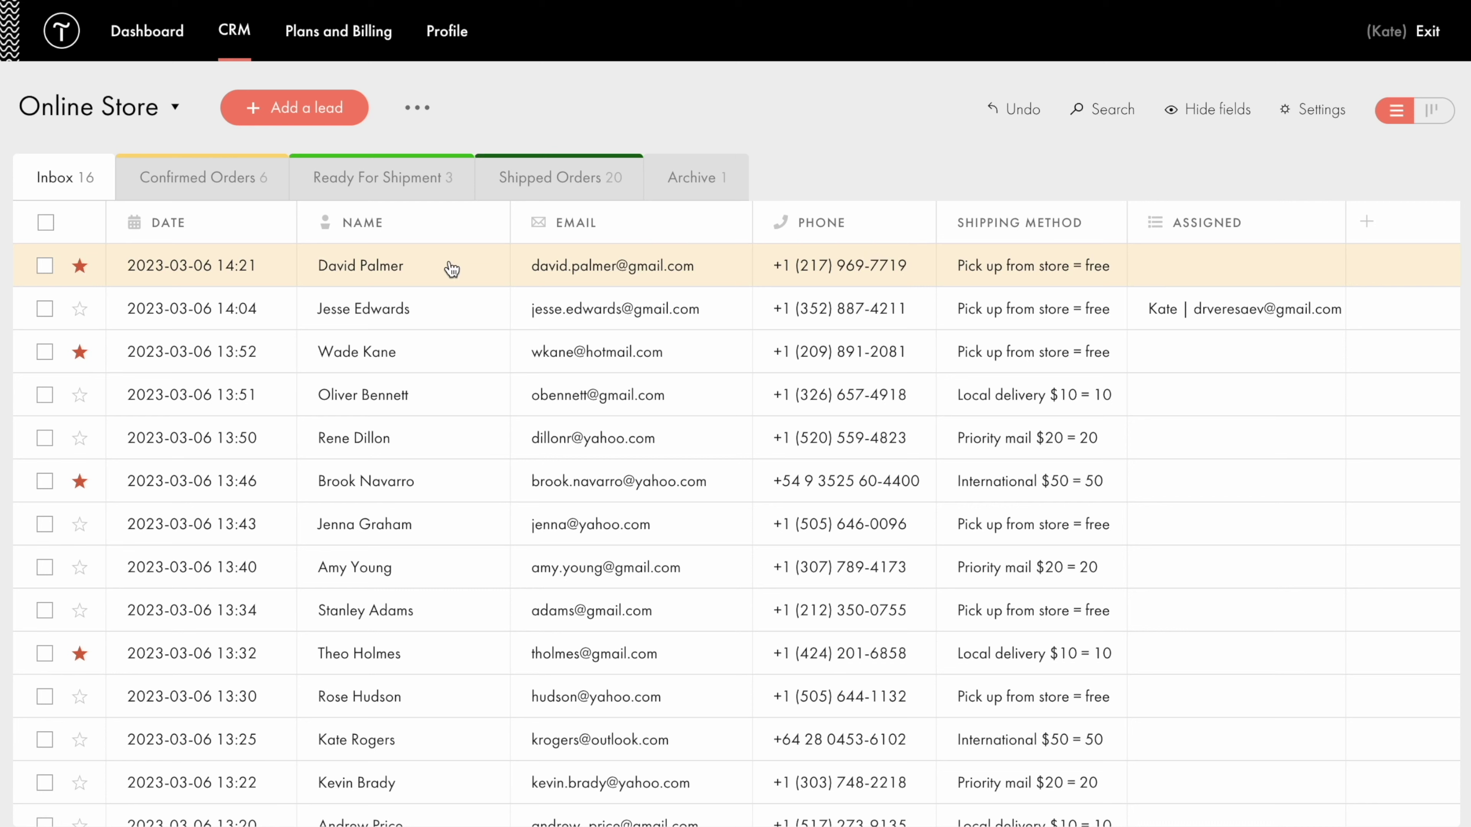
click(451, 267)
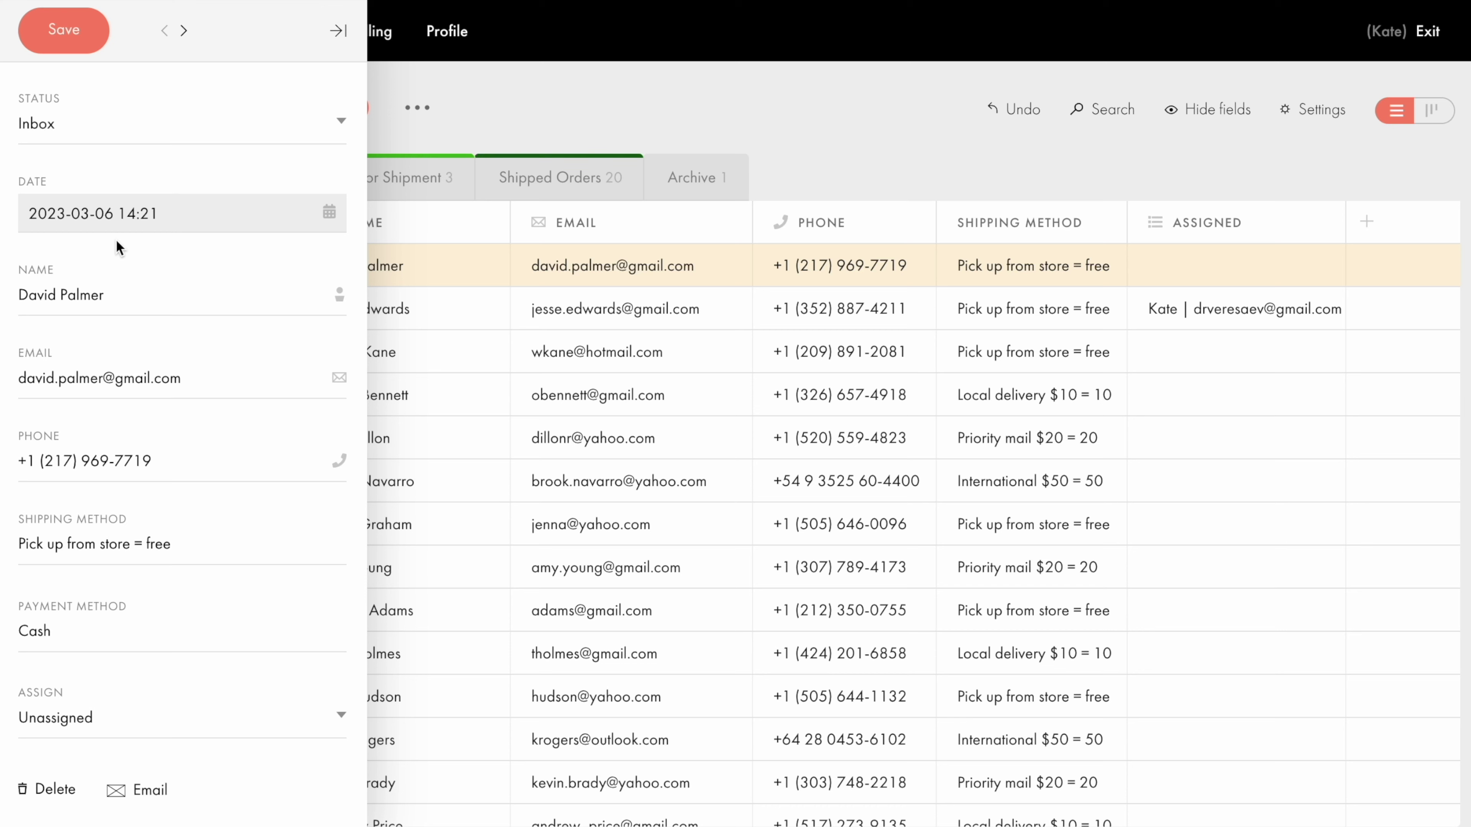
Check the lead's status options, keep it at Inbox, and start an email to the lead.
click(338, 125)
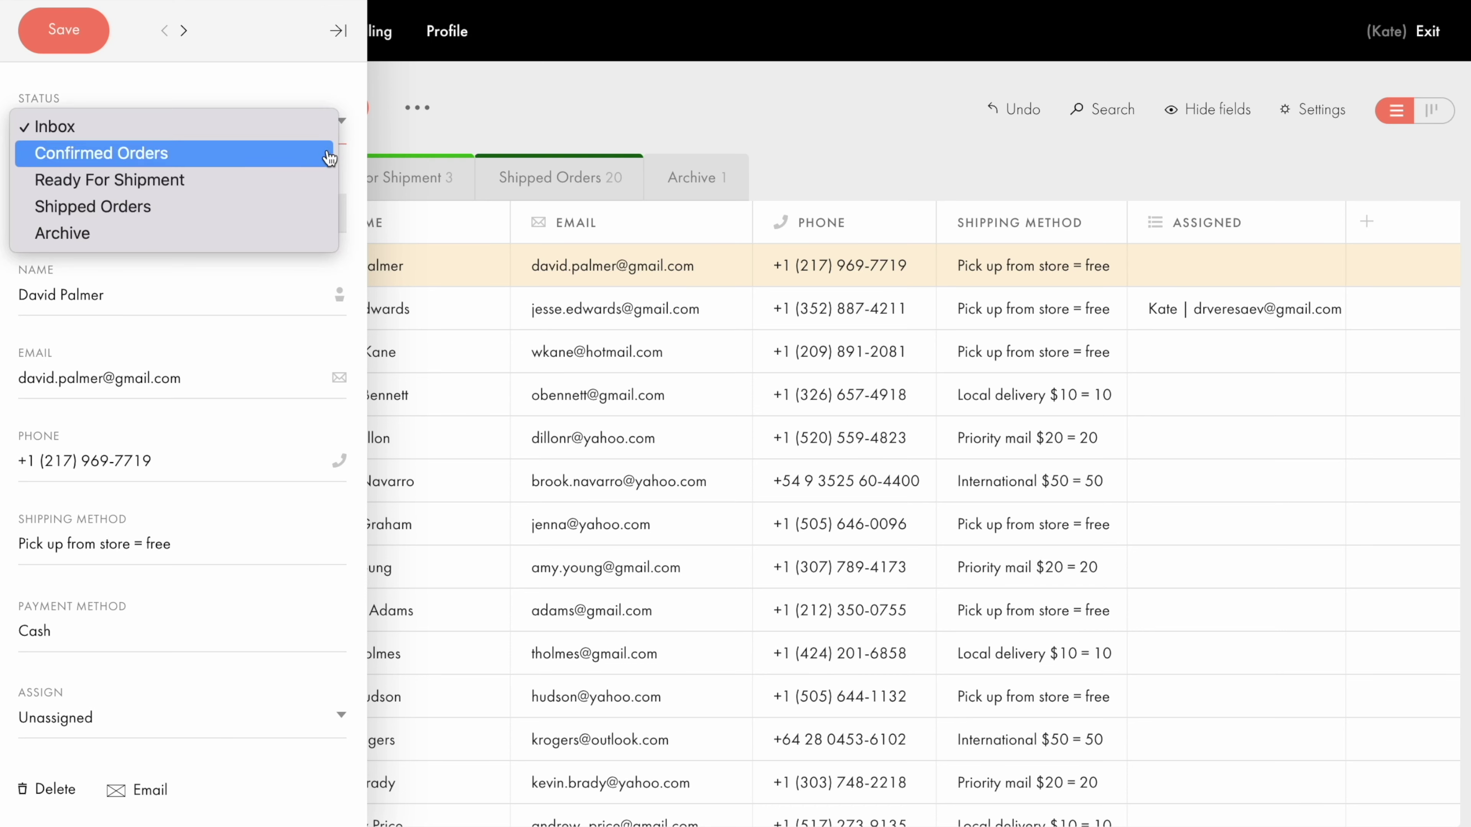
click(353, 232)
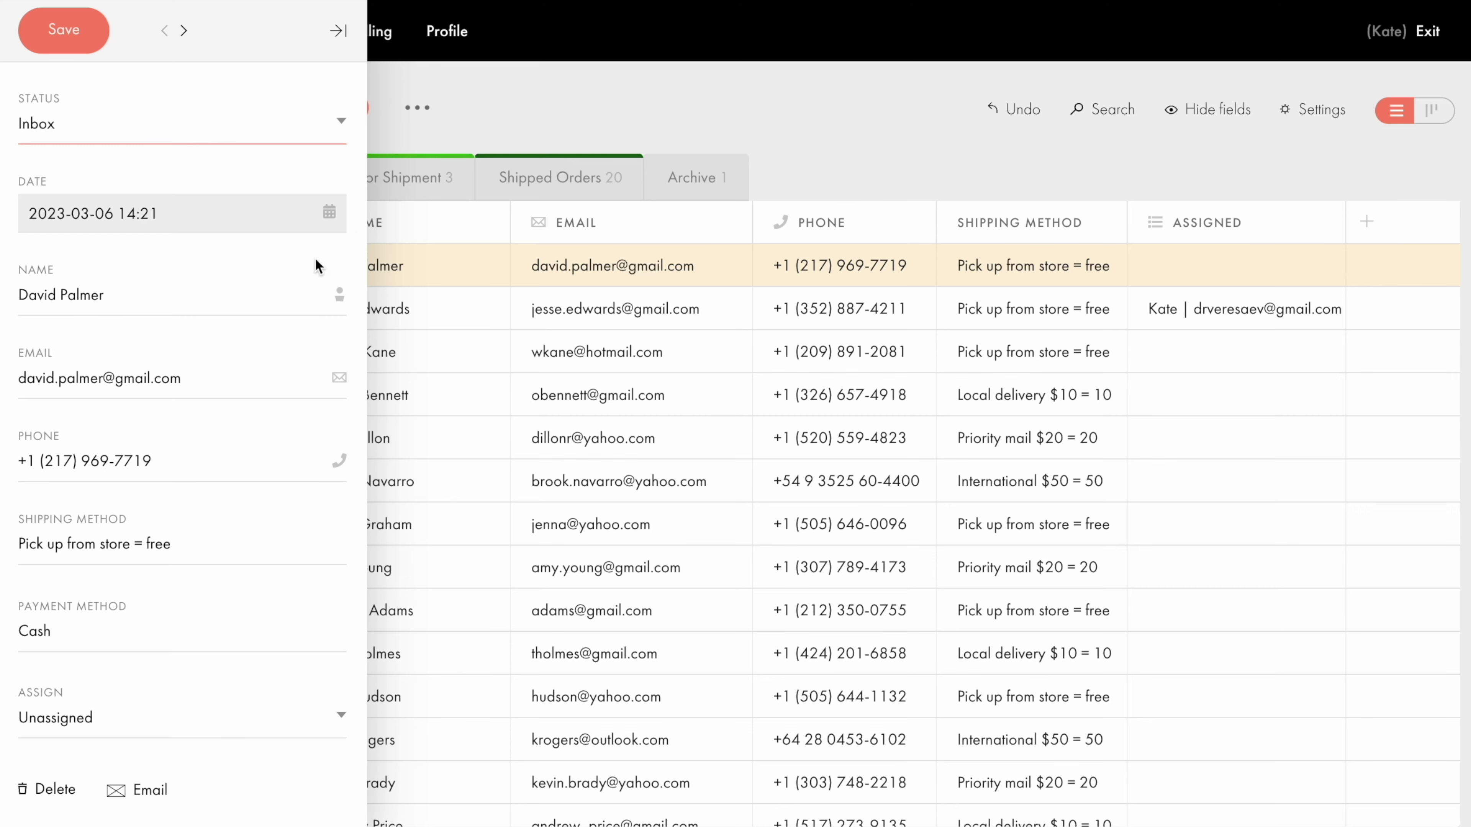
click(152, 791)
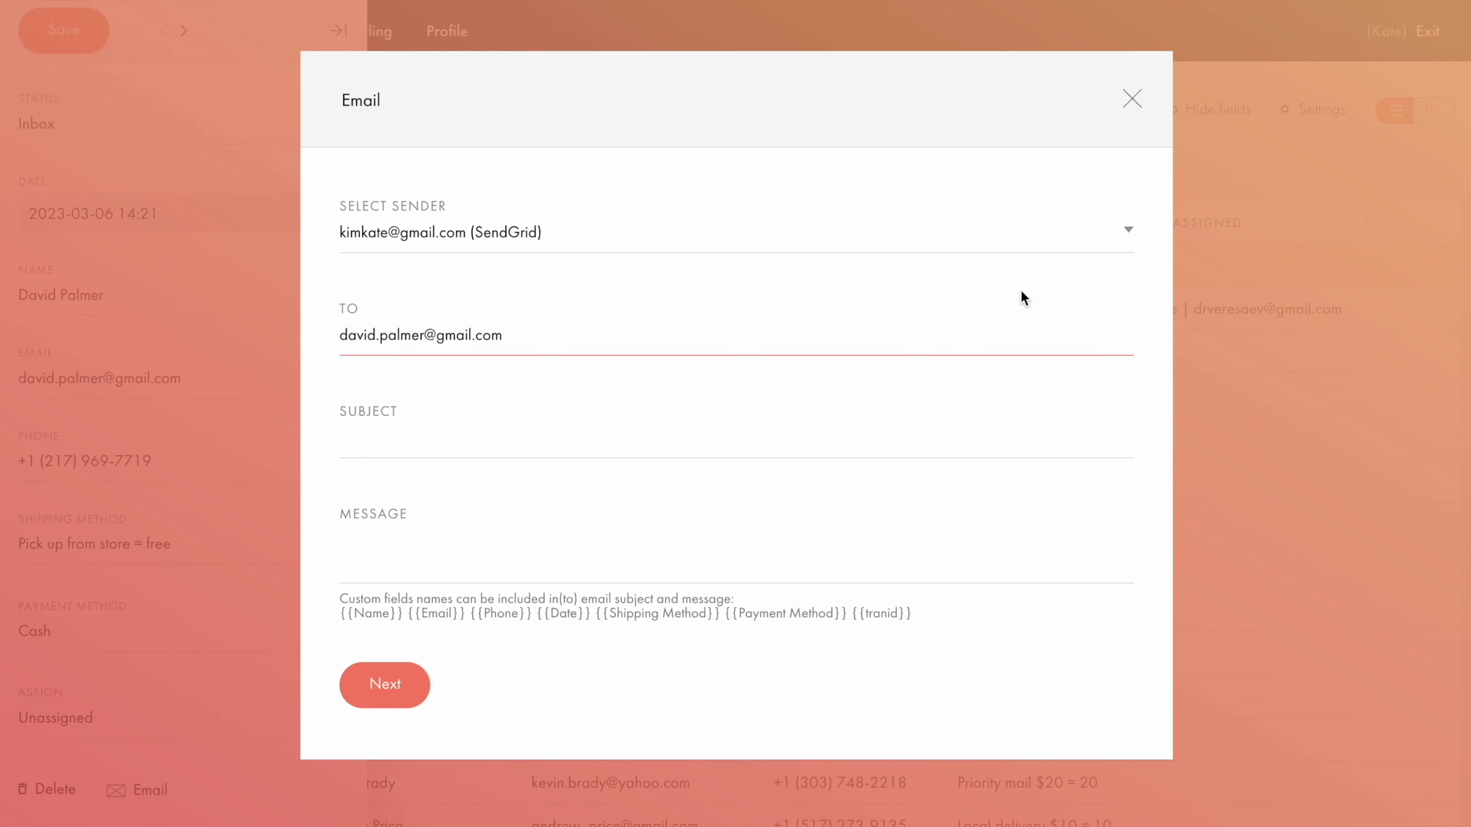
Close the unsent email and the lead panel to return to the Online Store leads table.
click(1133, 100)
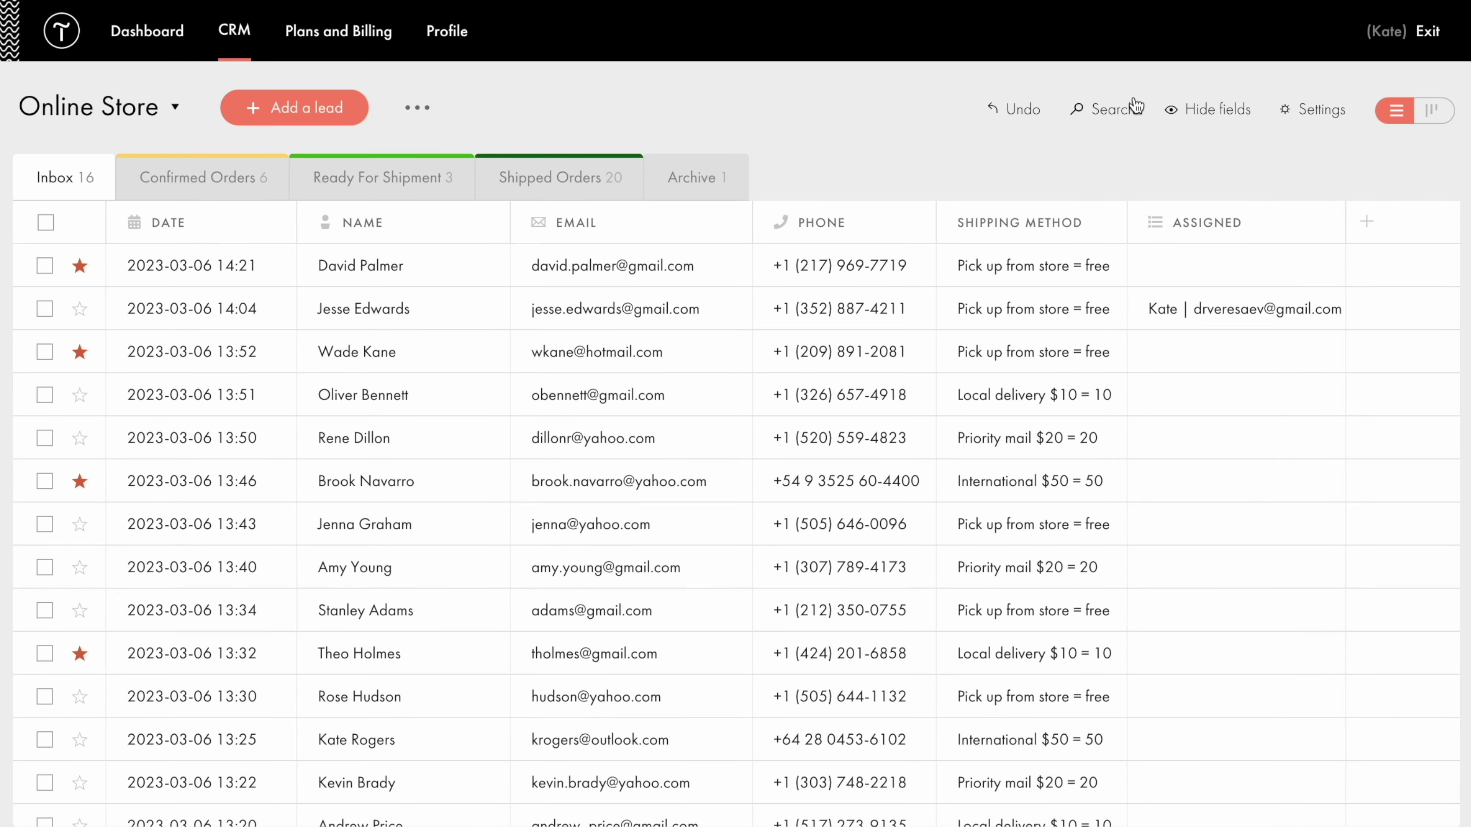
click(1325, 114)
click(955, 177)
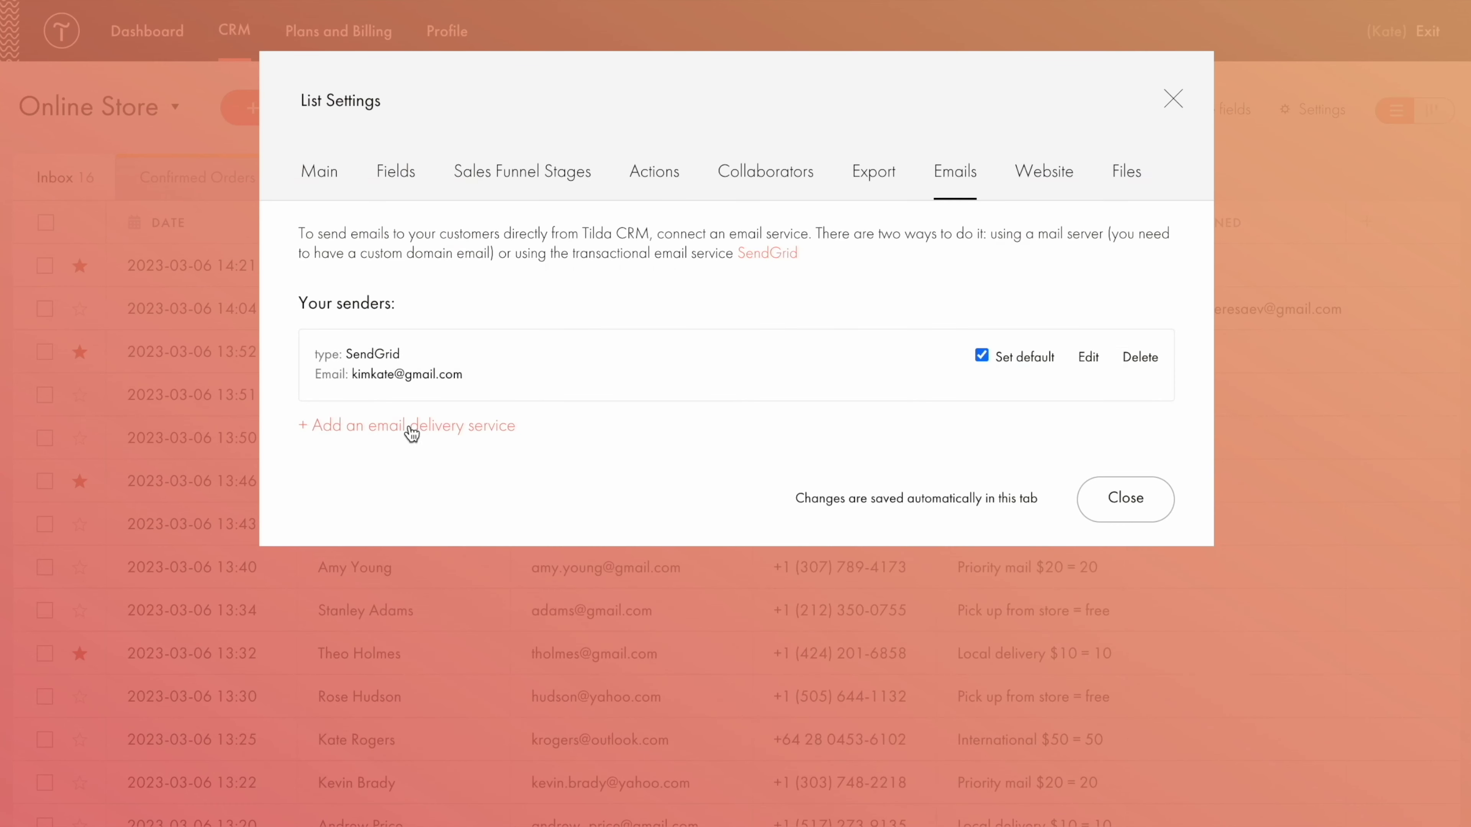
click(412, 426)
click(945, 284)
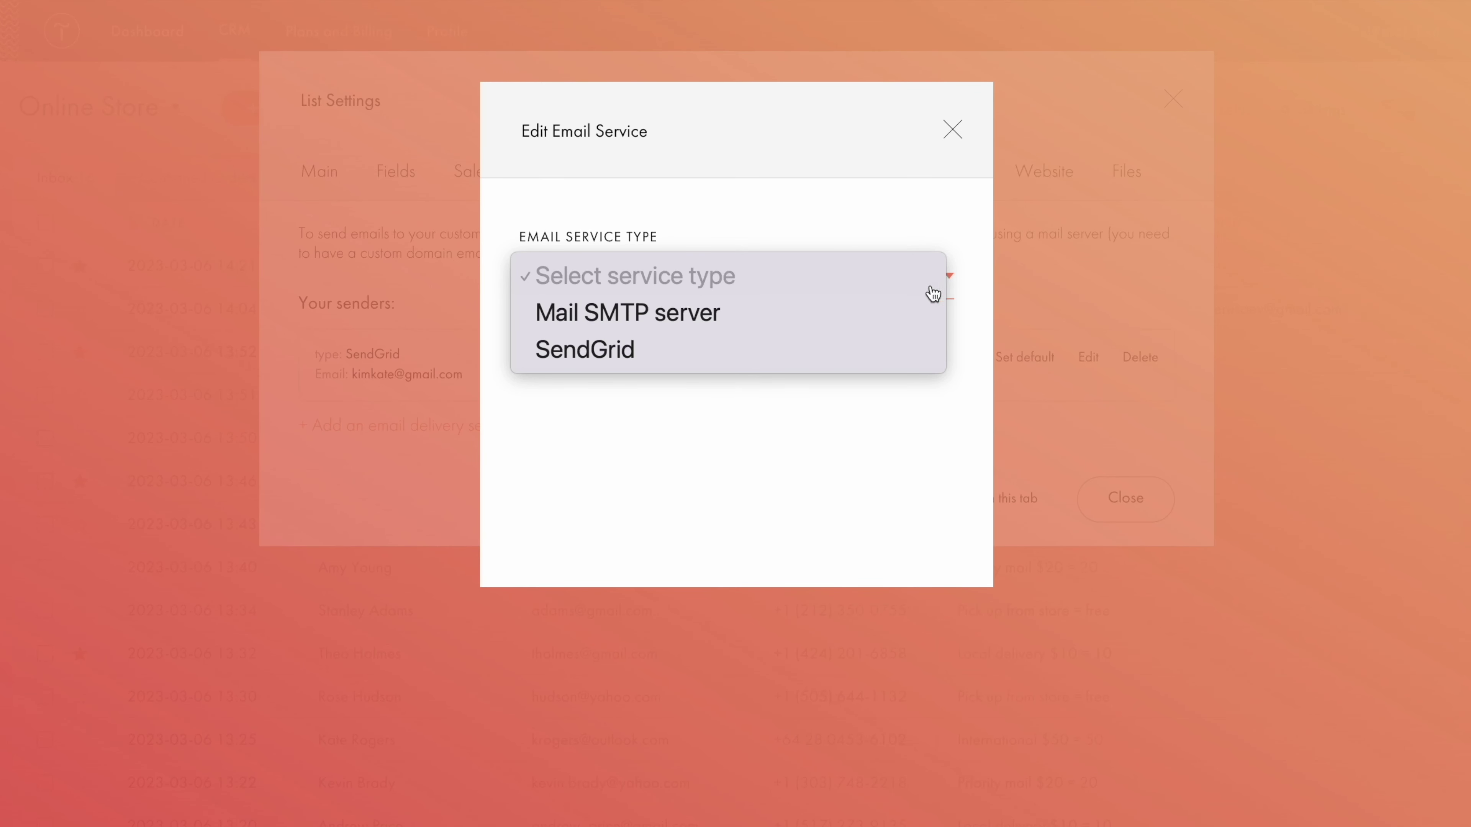
click(844, 330)
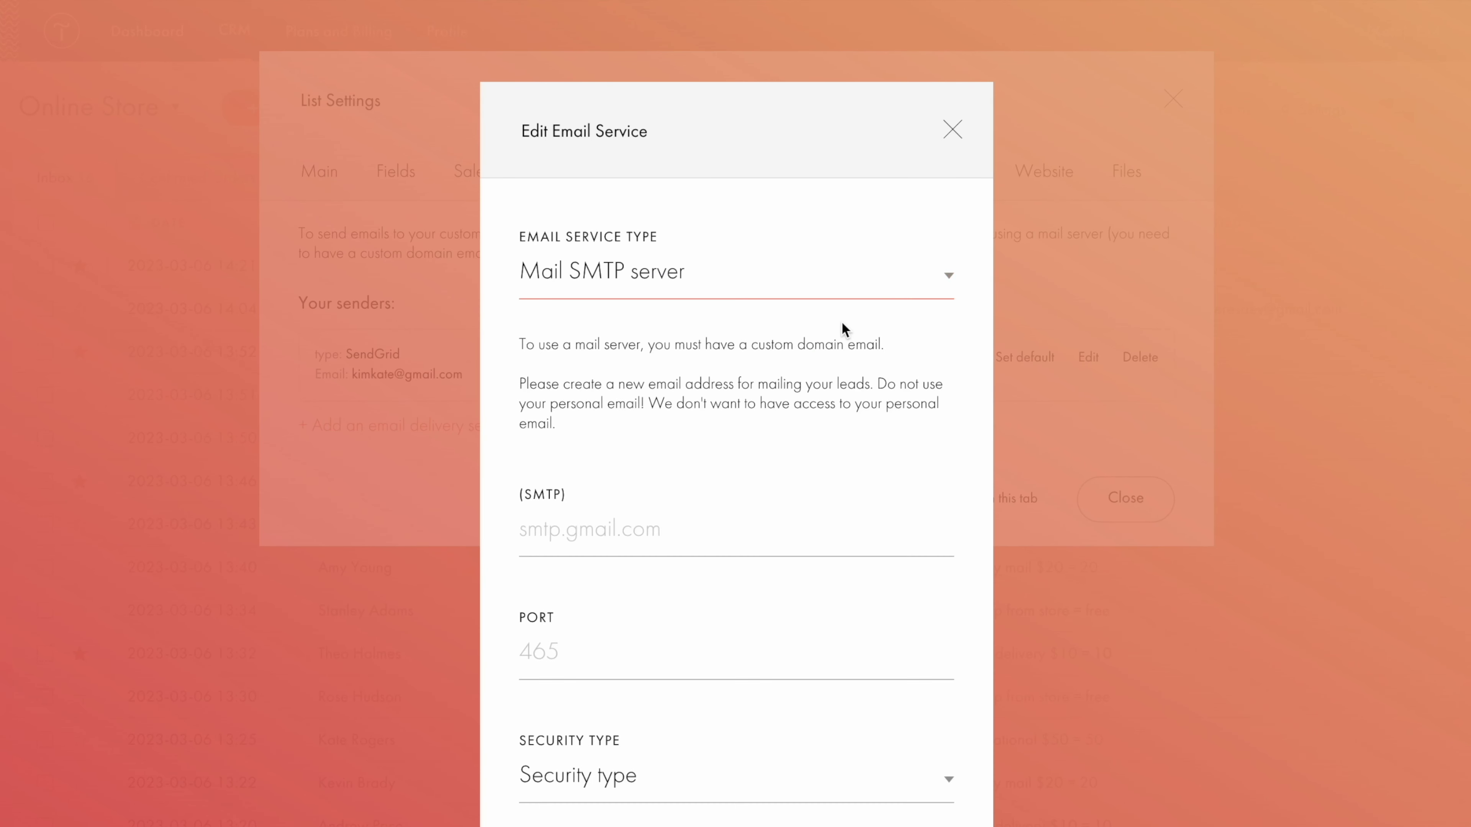
scroll(842, 327, down, 2)
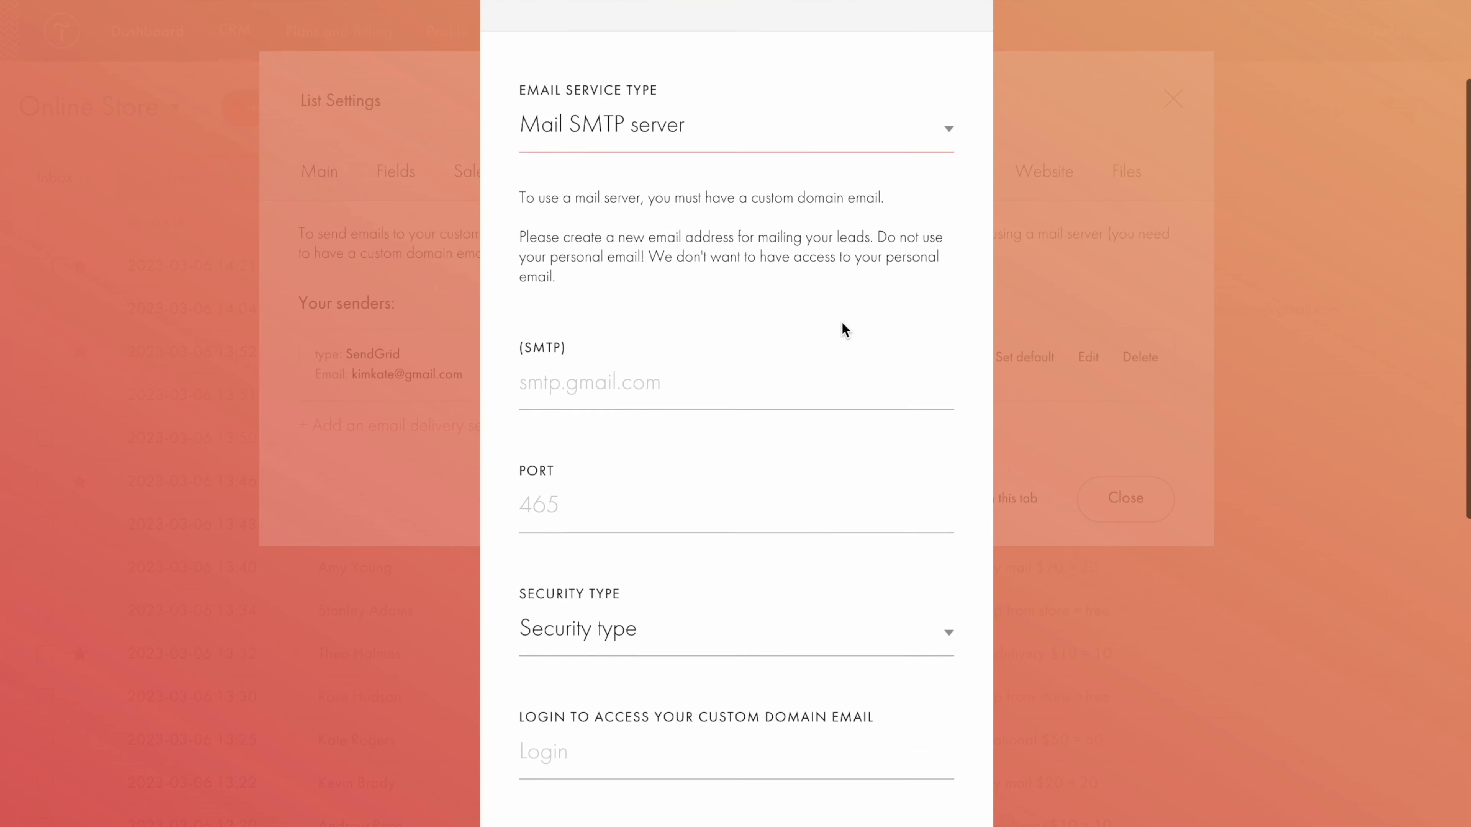
click(842, 327)
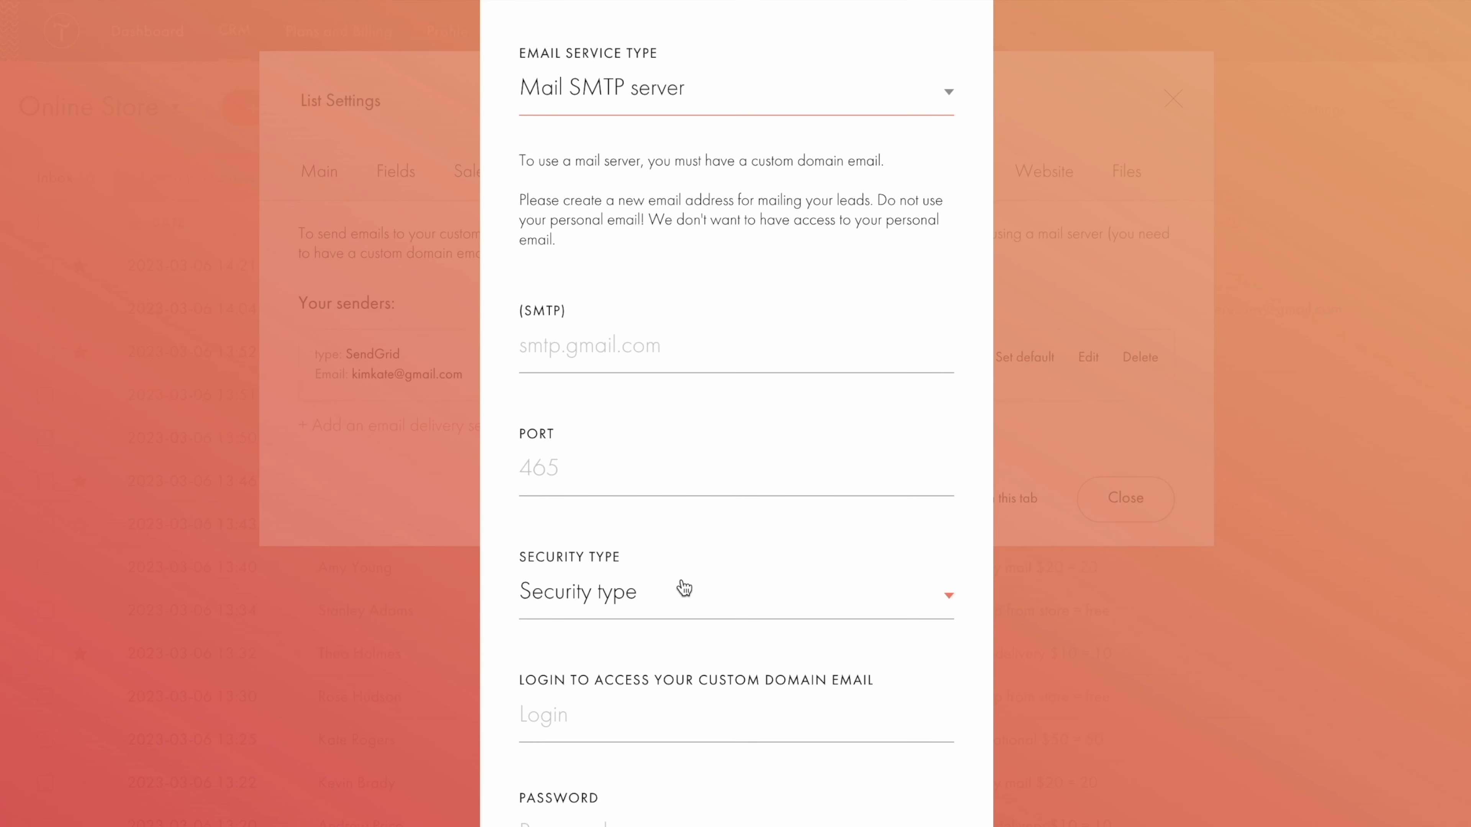
scroll(684, 588, up, 2)
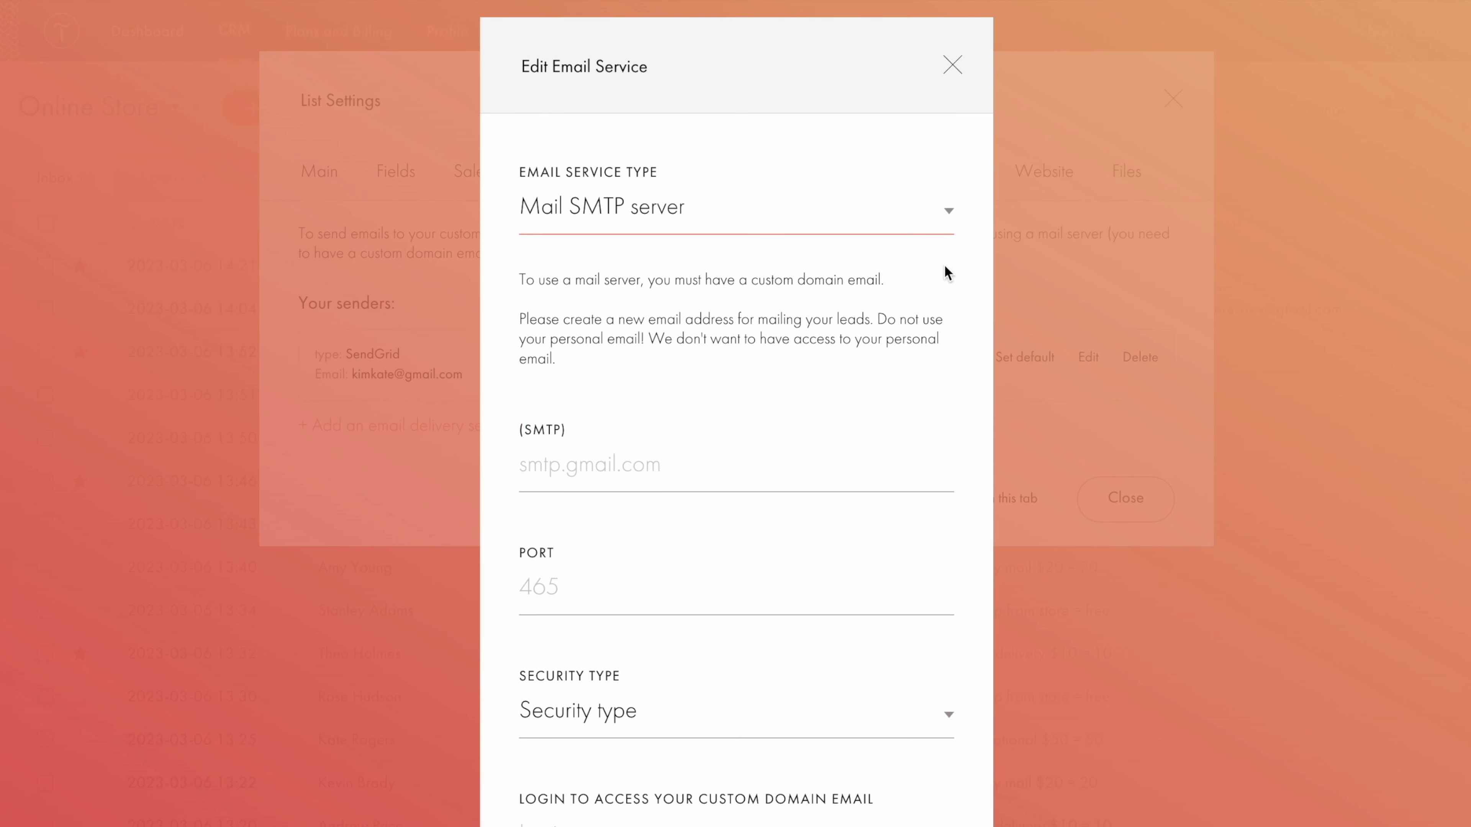
click(949, 220)
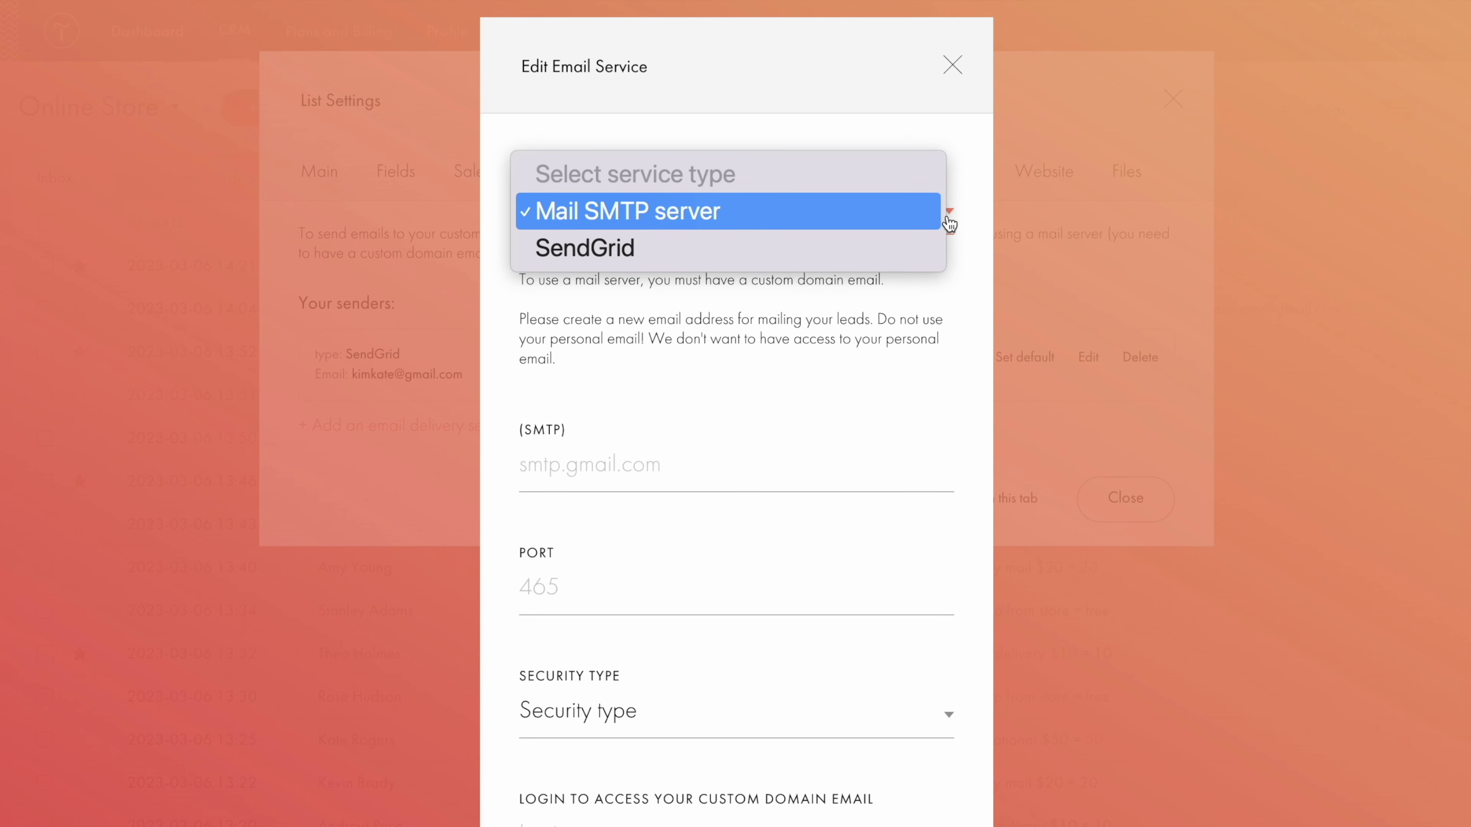
click(903, 250)
click(861, 304)
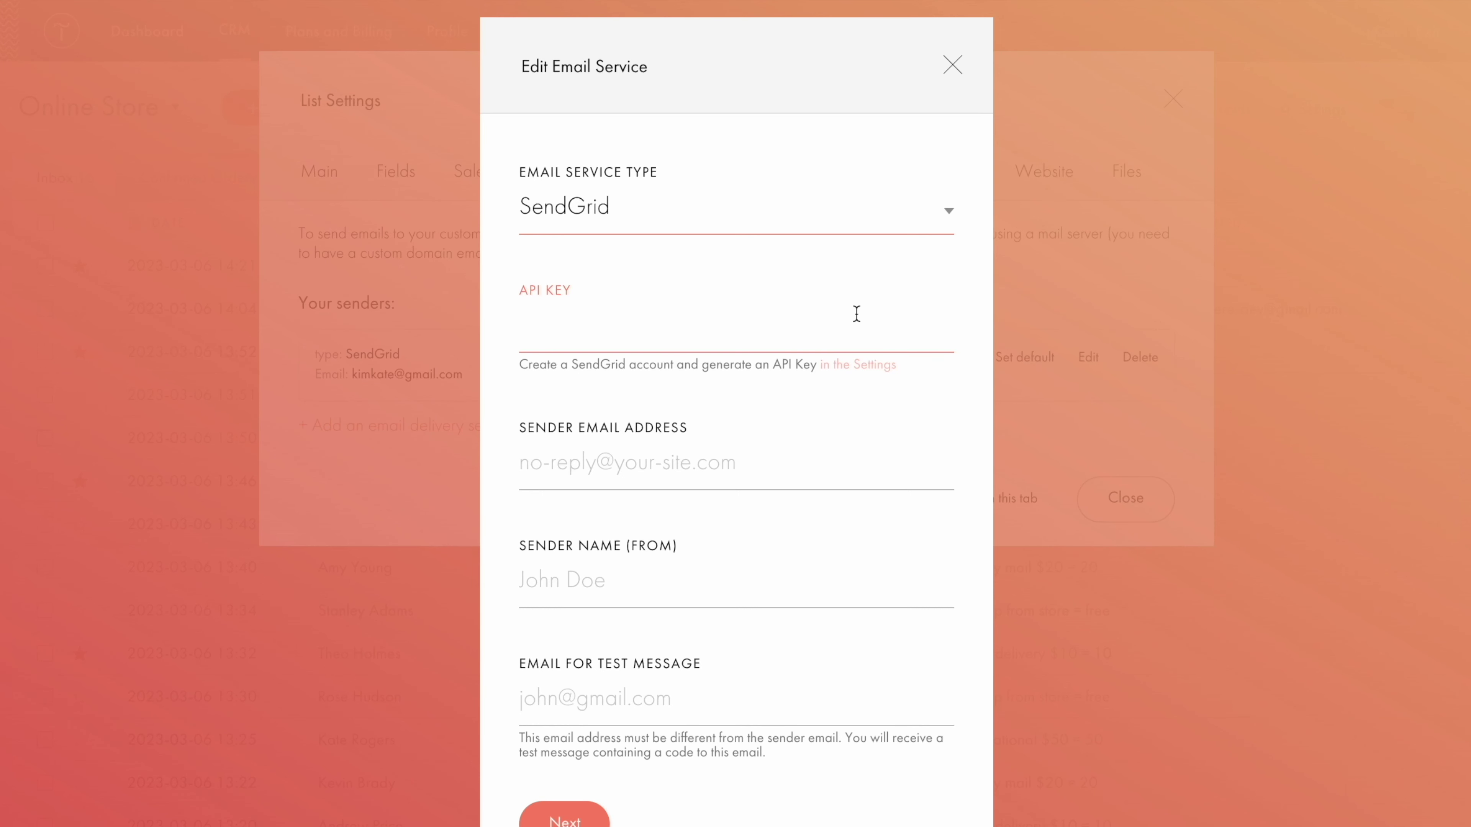
key(ctrl+v)
click(781, 453)
text(test@gmail.com)
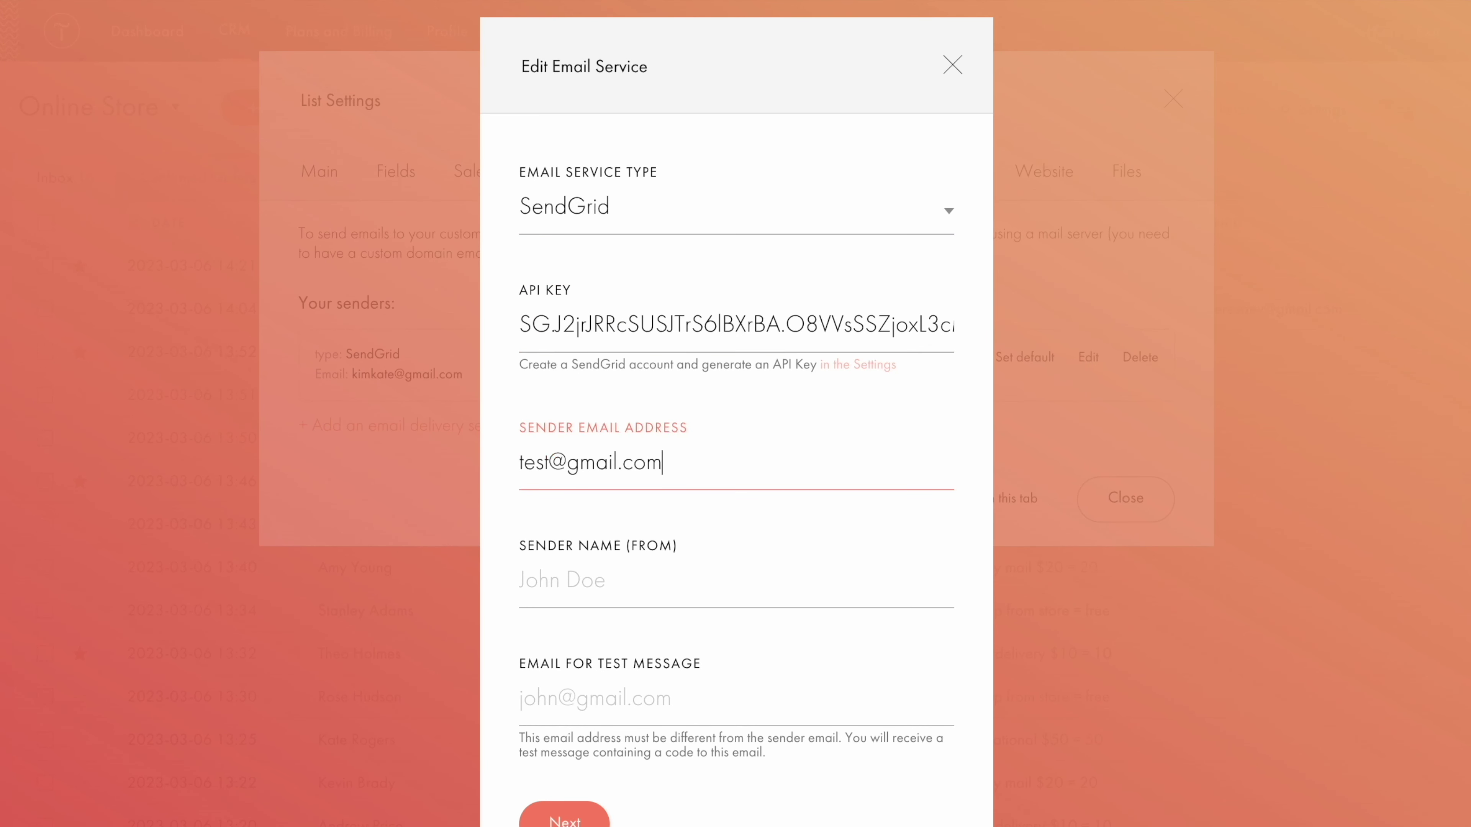
click(713, 527)
click(695, 572)
text(Test)
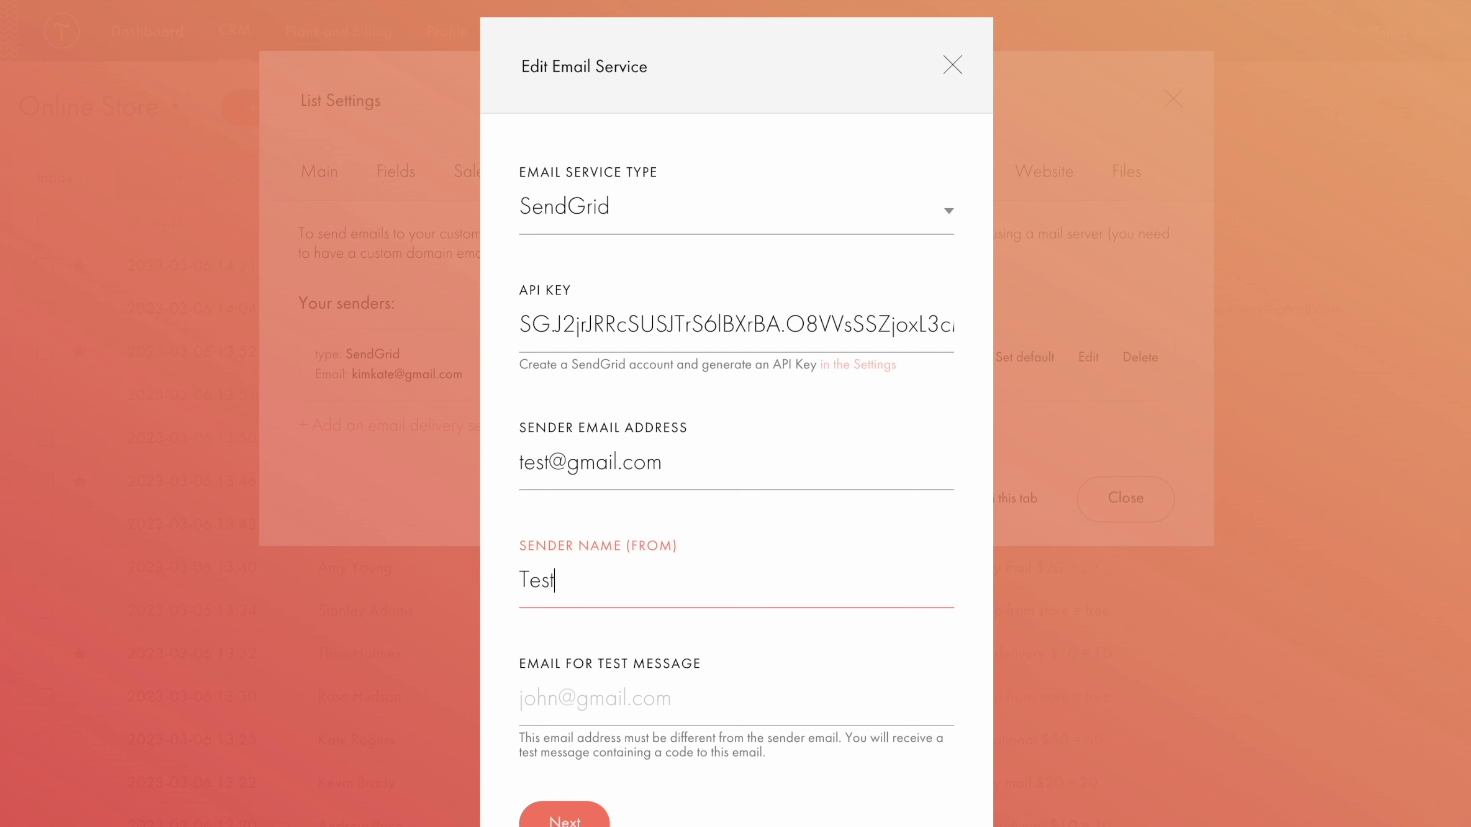
click(741, 637)
click(734, 652)
key(ctrl+v)
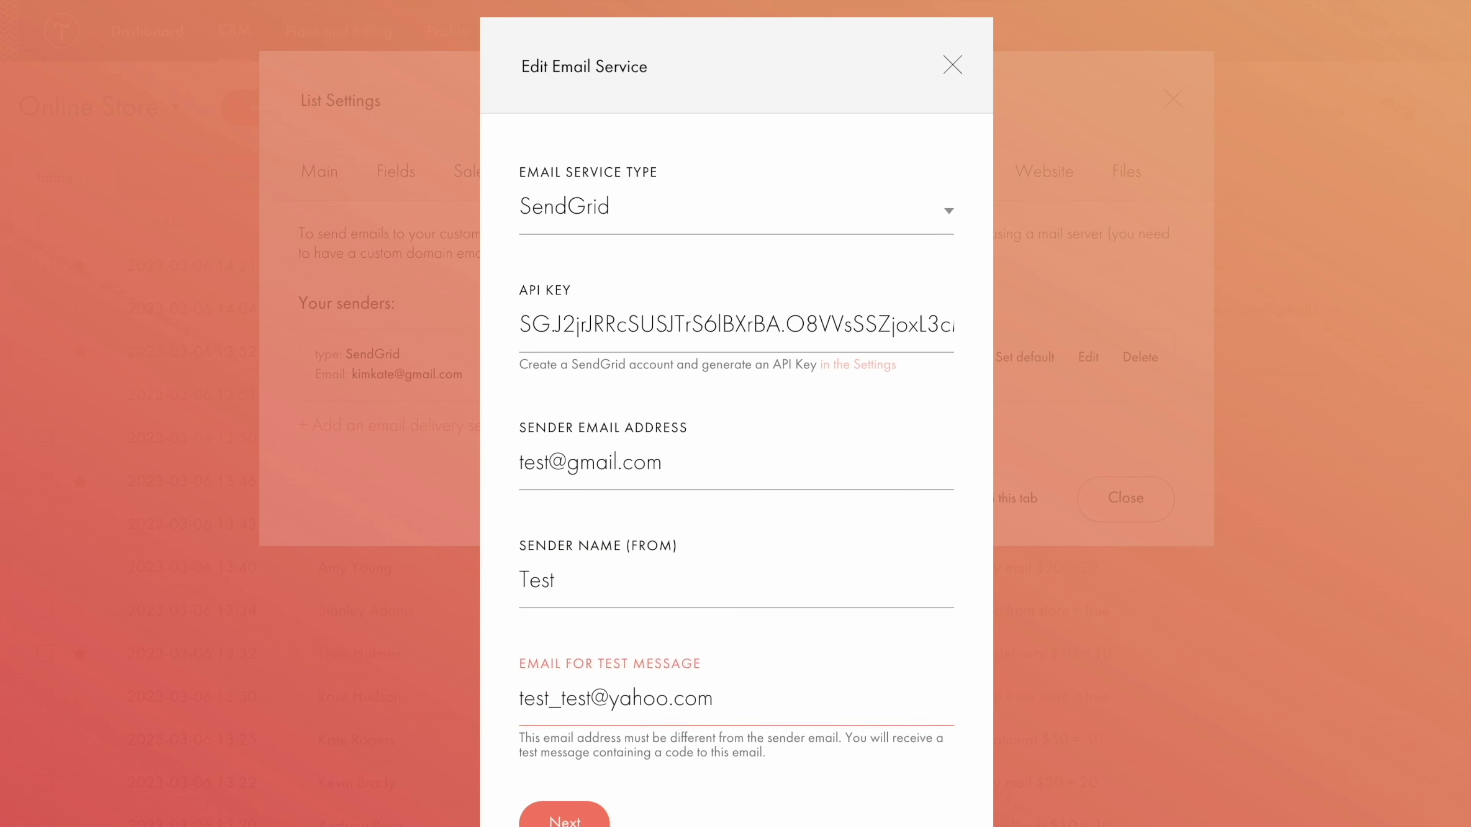
click(628, 788)
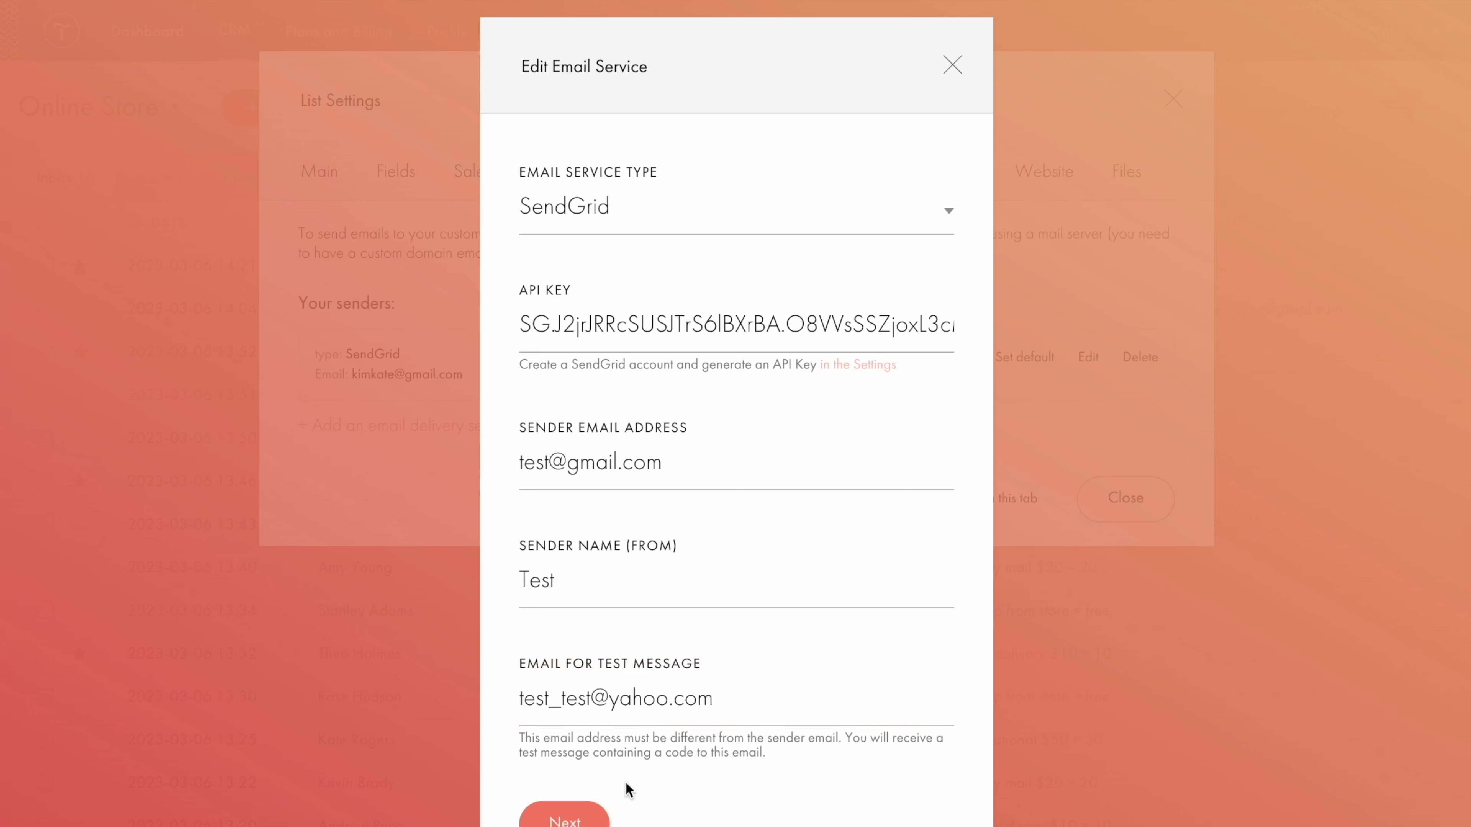
click(951, 65)
click(1173, 99)
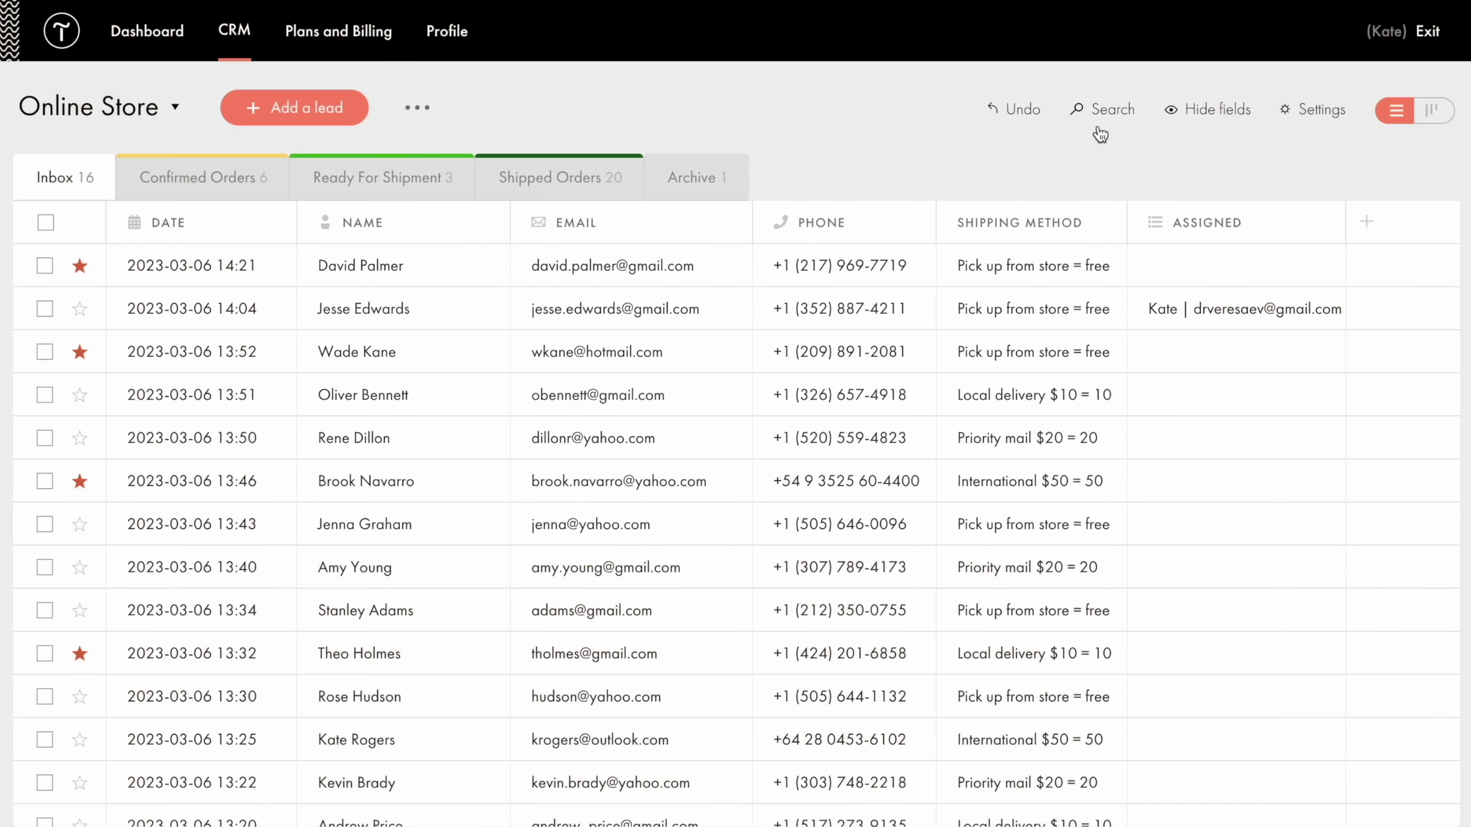
click(462, 274)
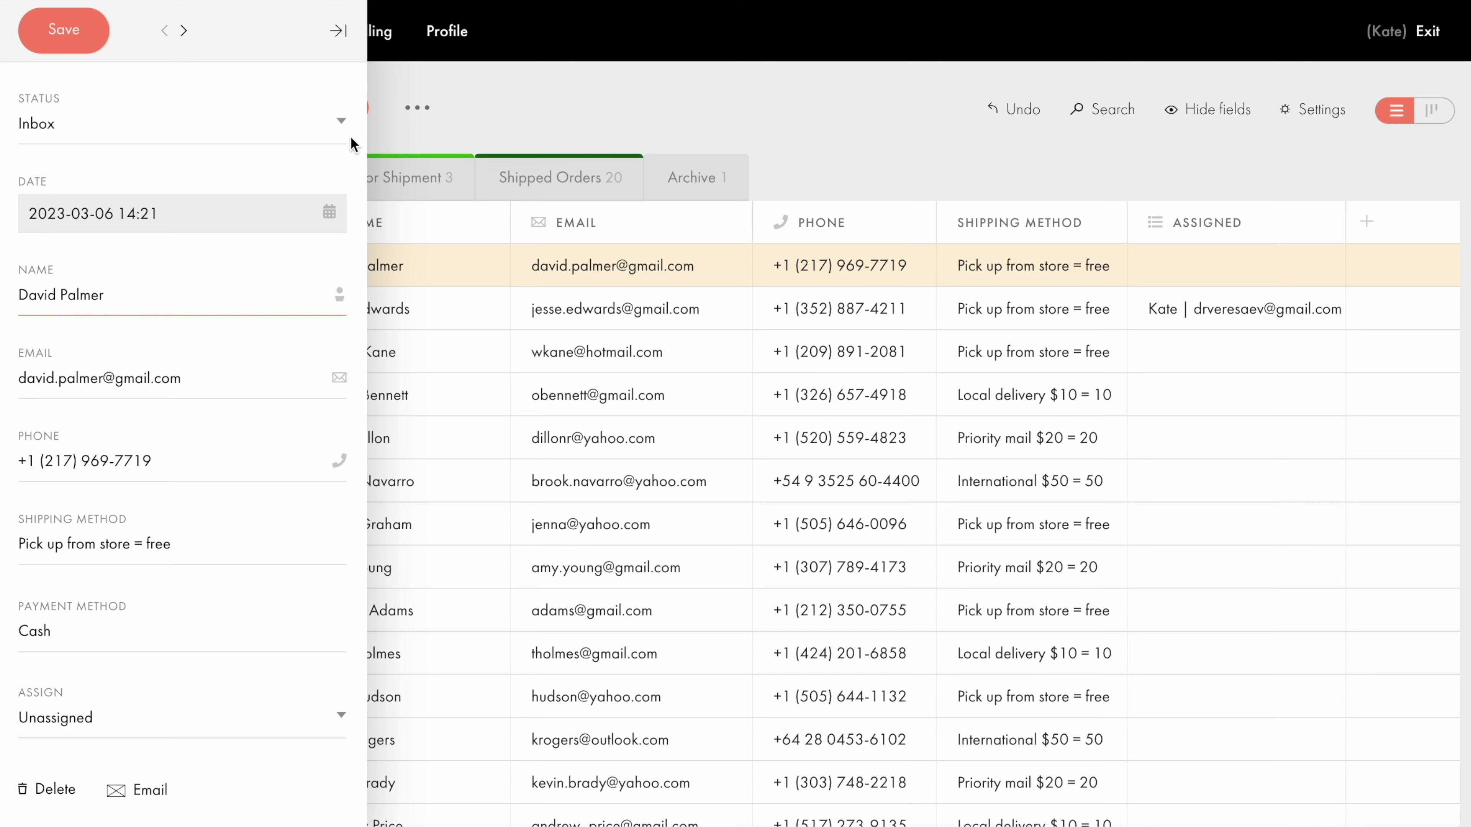
click(338, 33)
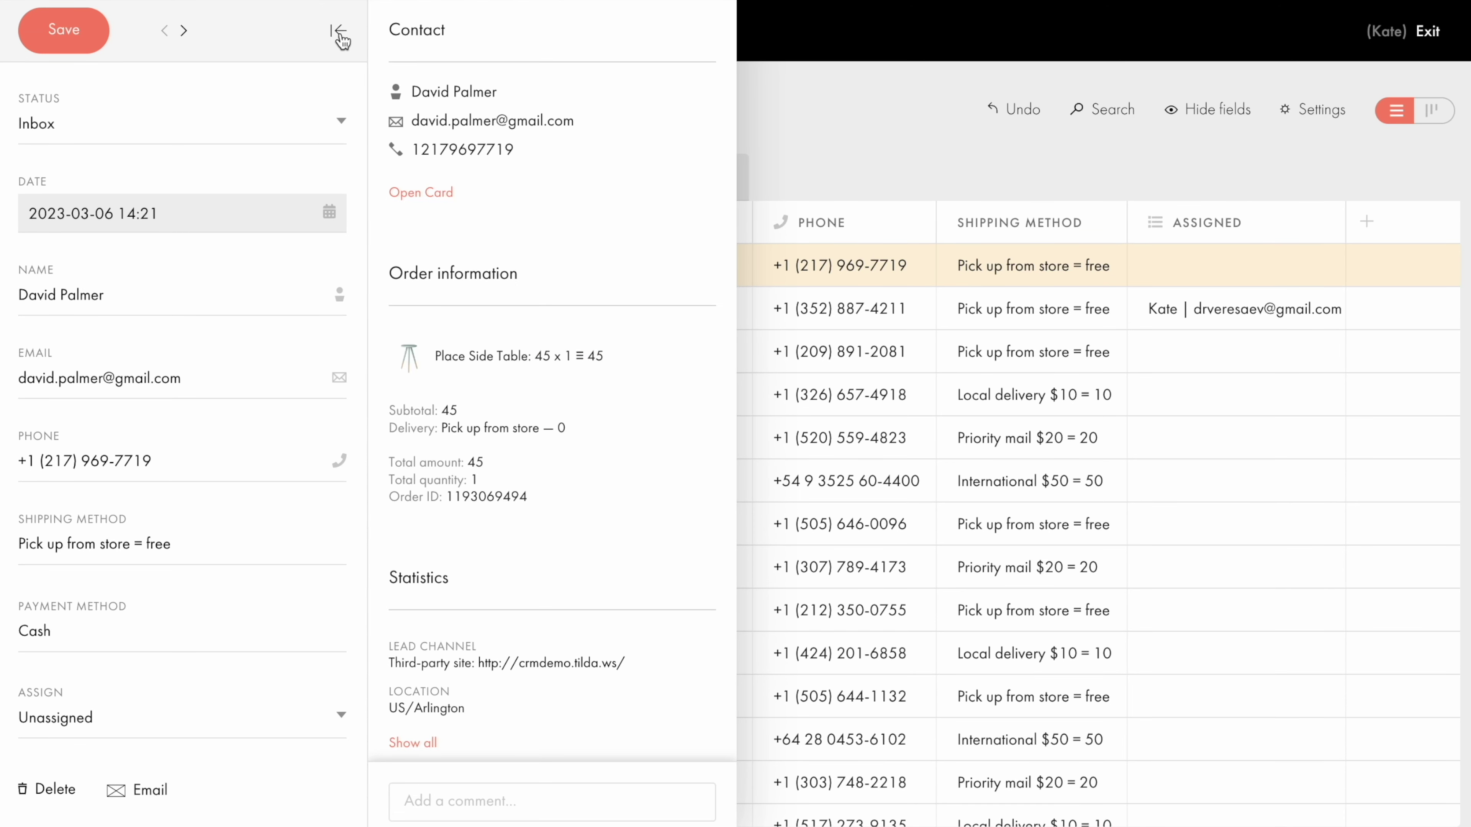
click(423, 193)
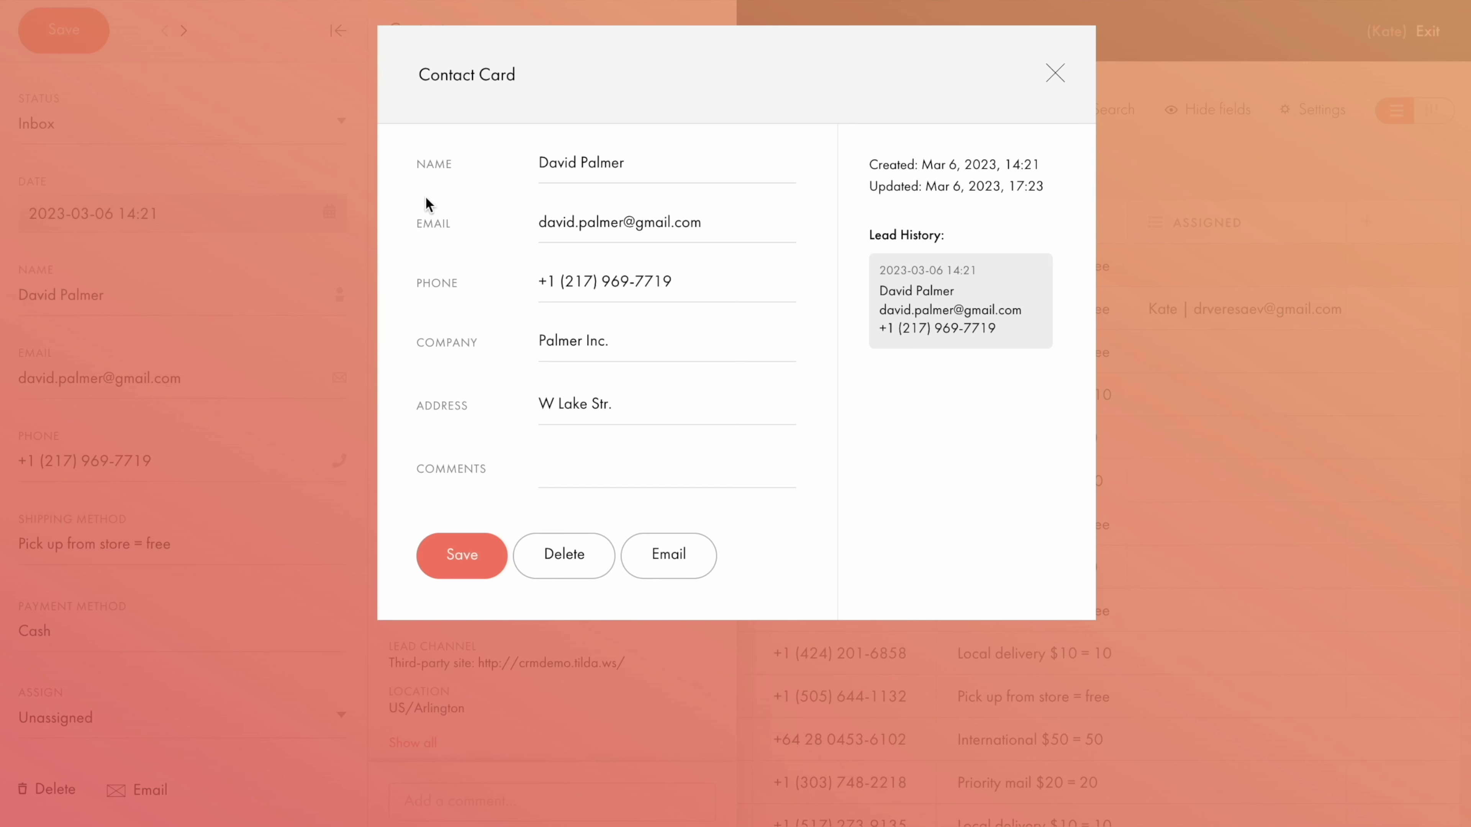
click(536, 449)
click(847, 292)
click(1055, 73)
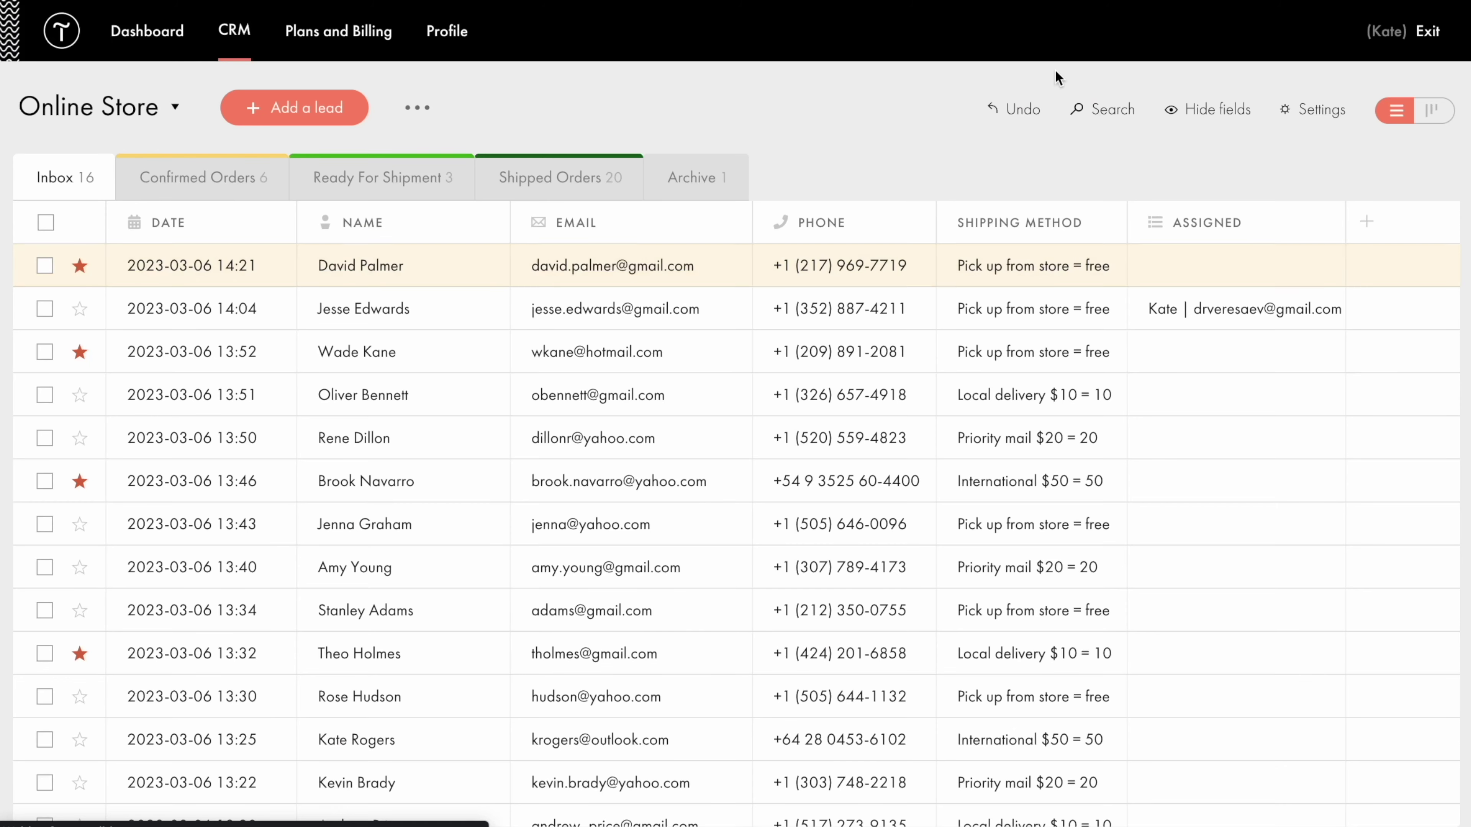
click(236, 32)
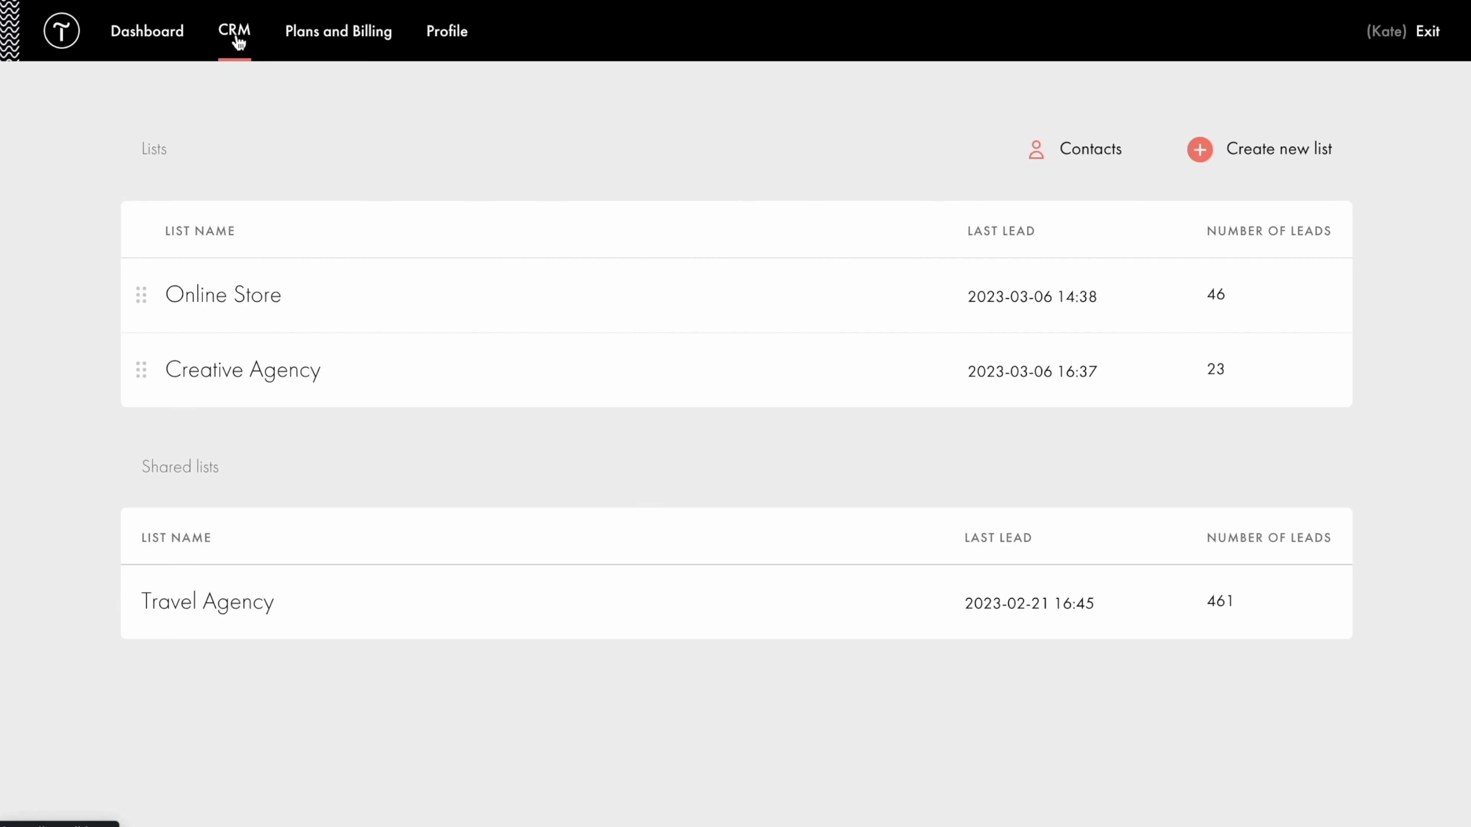
click(1092, 153)
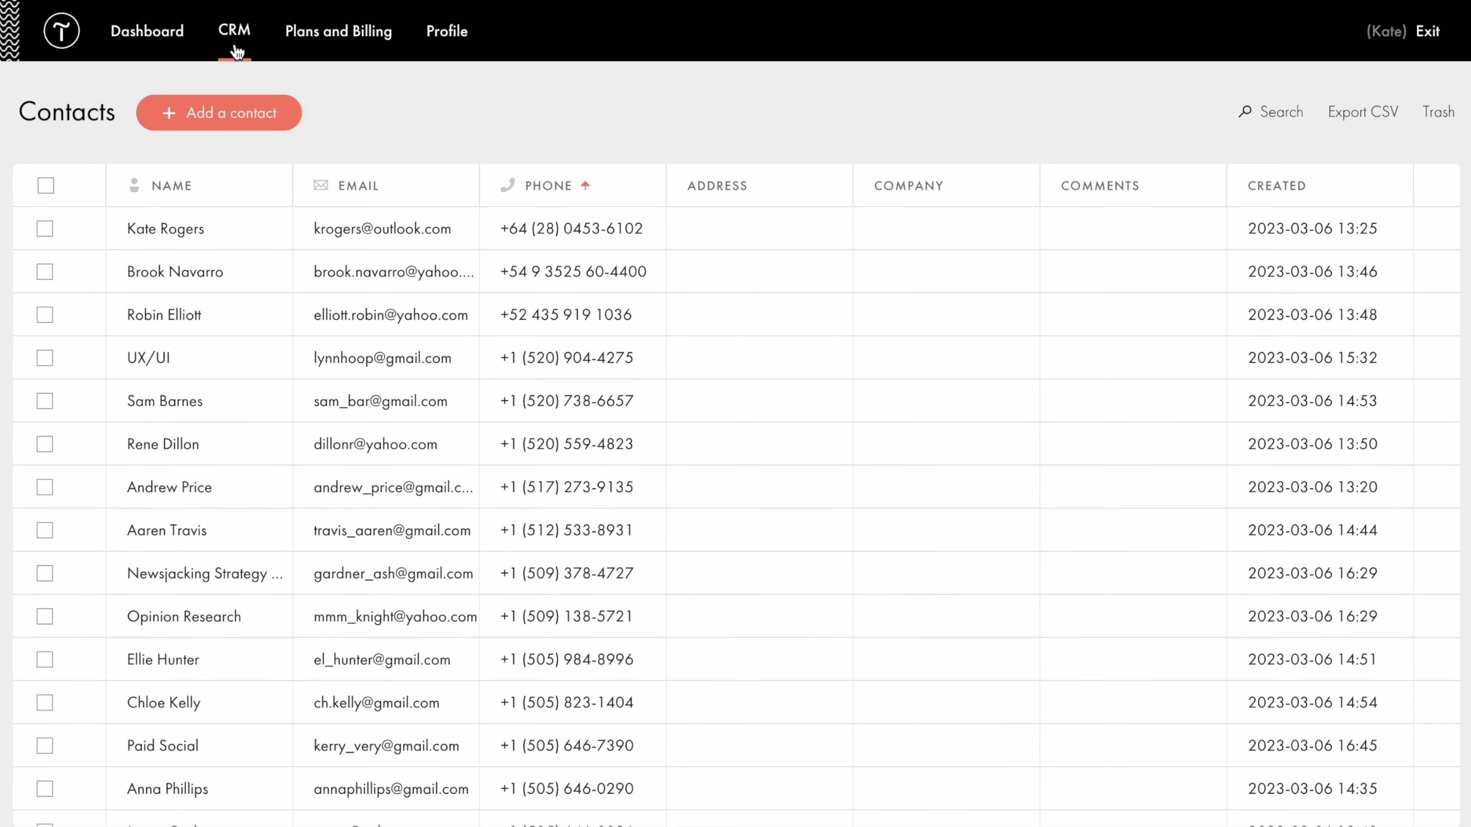
click(235, 35)
click(229, 291)
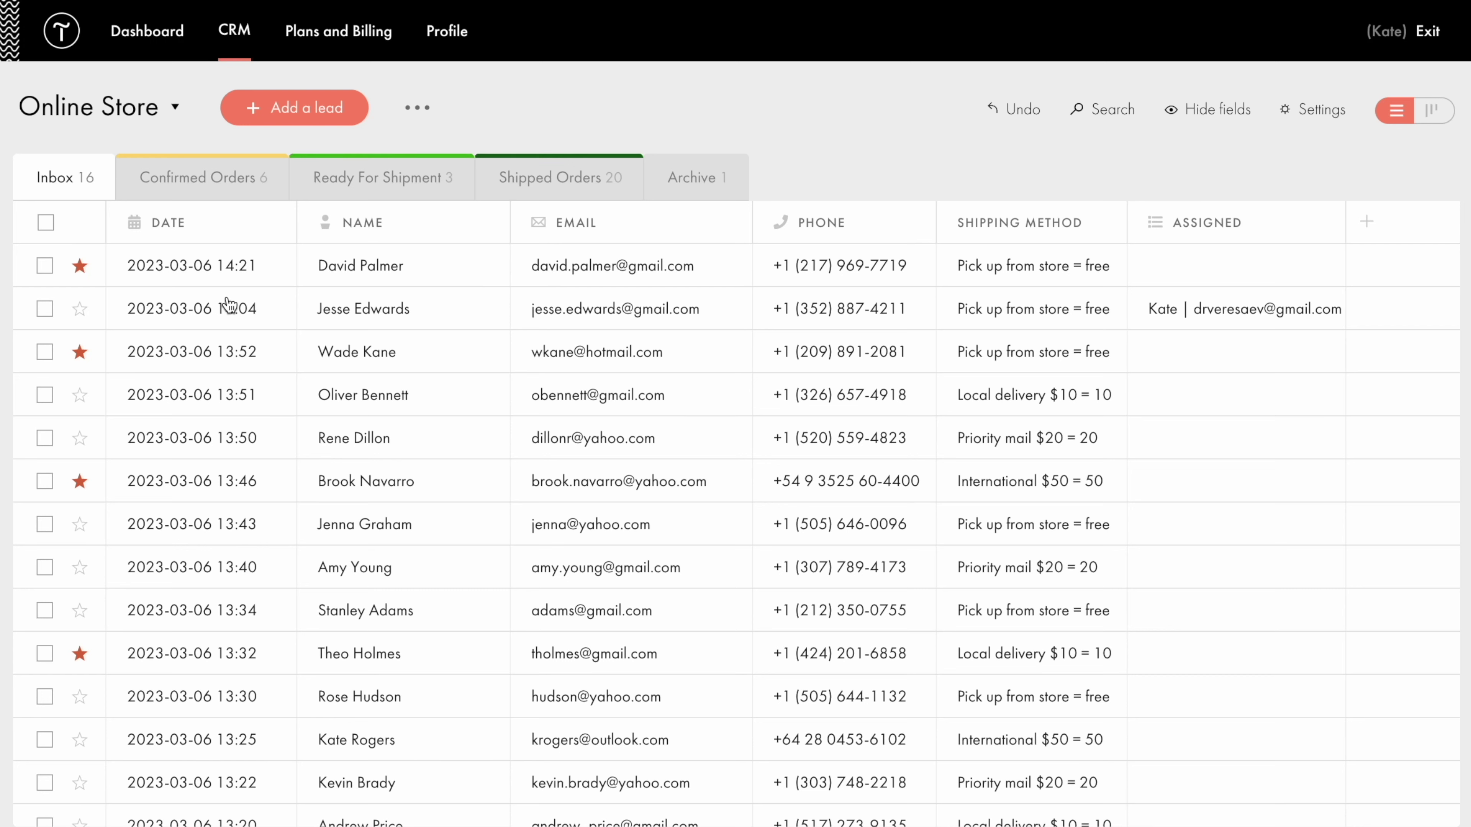
Run an Advanced export of the Online Store leads limited to the Confirmed Orders stage.
click(420, 109)
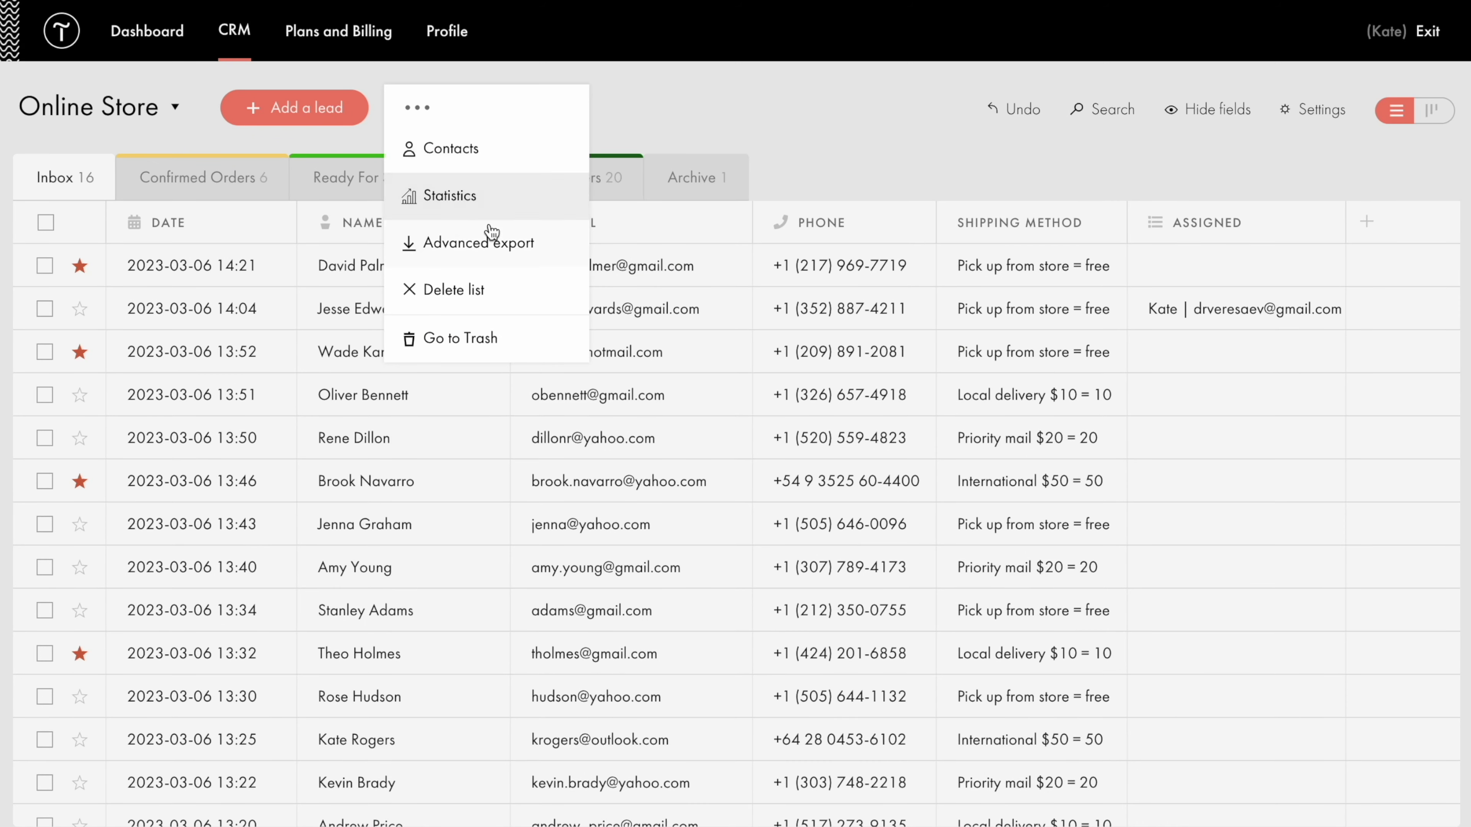
click(492, 245)
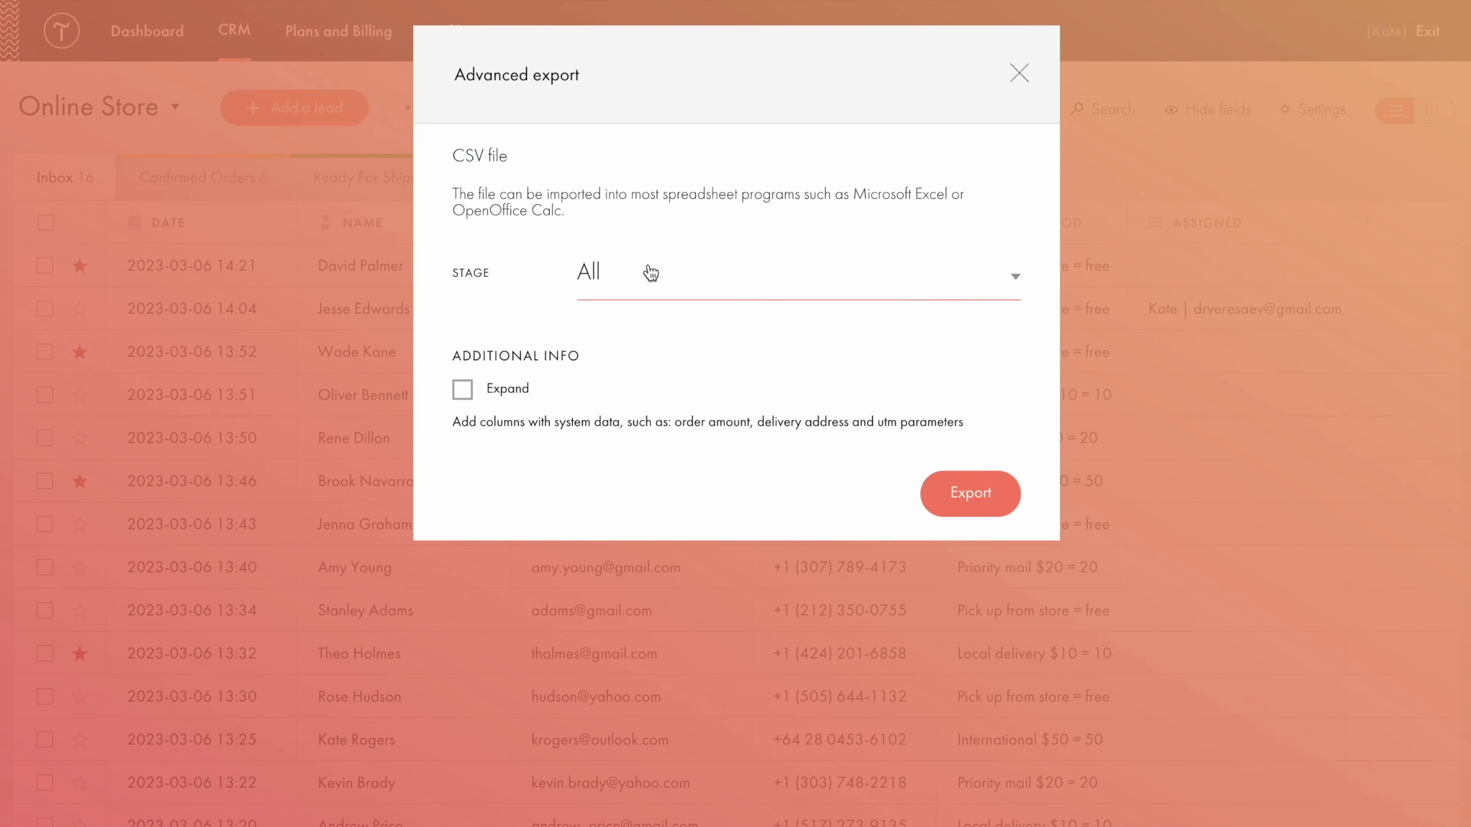
click(703, 293)
click(710, 355)
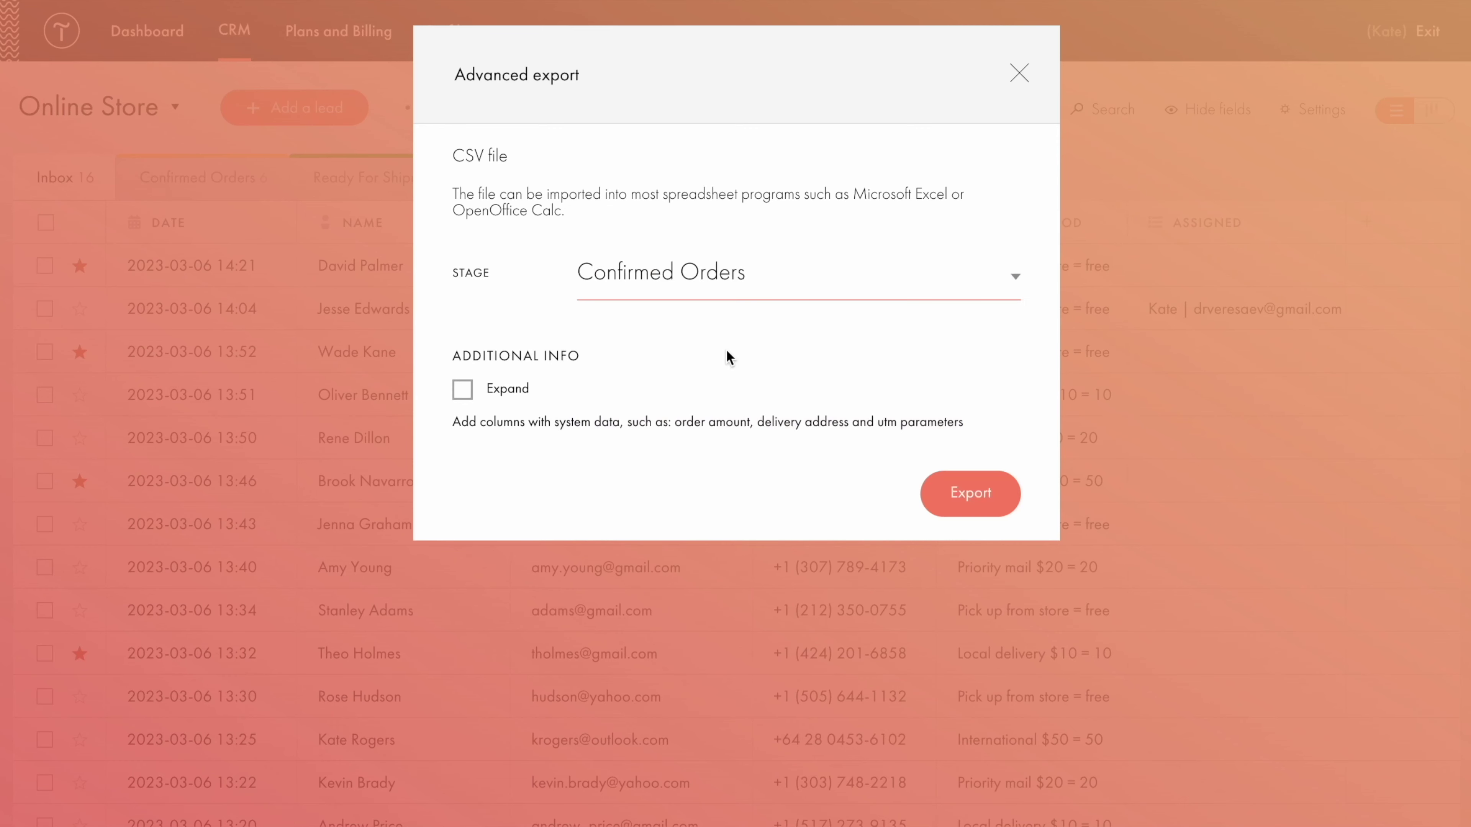
click(974, 496)
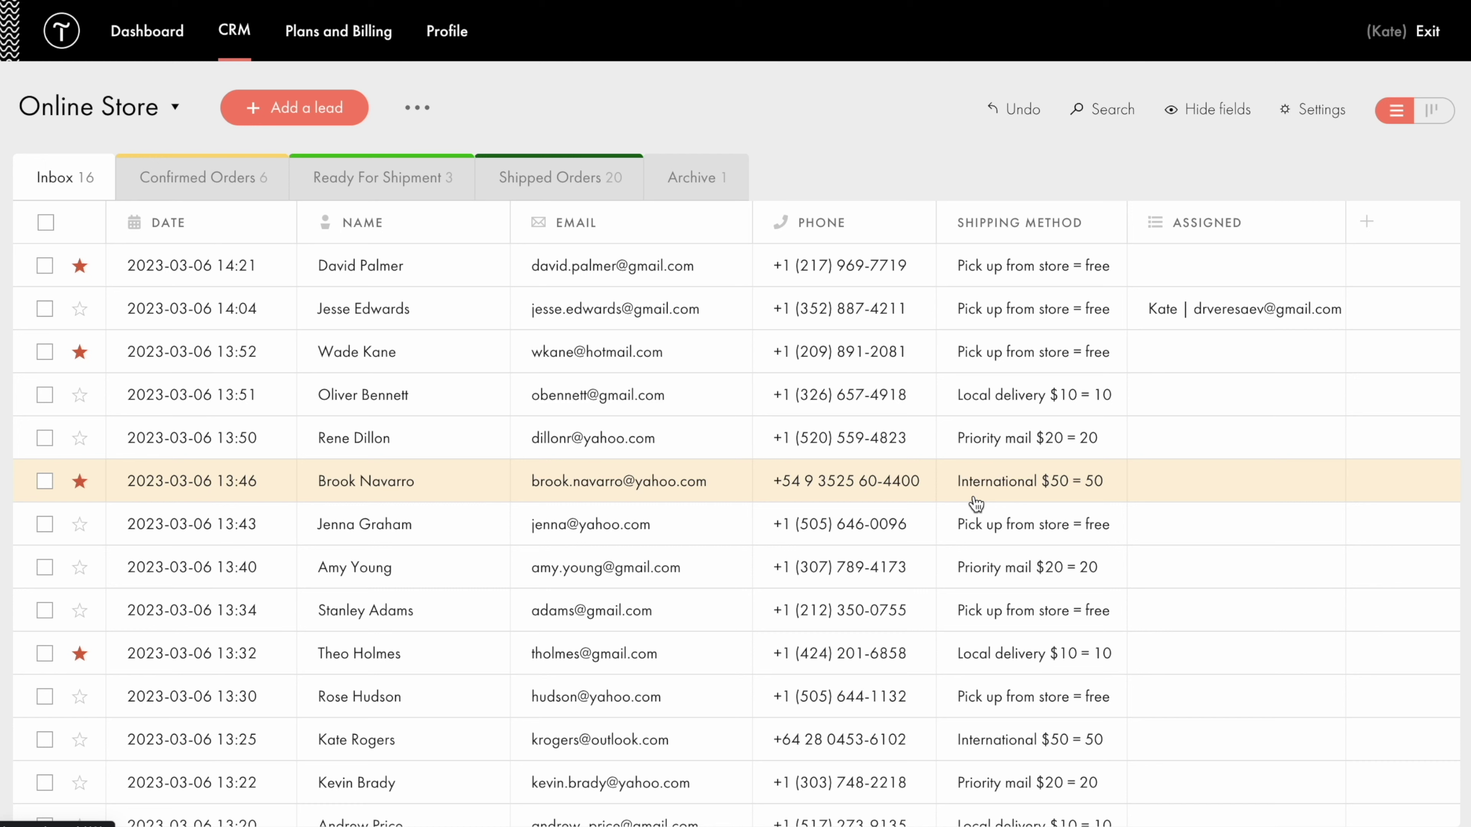
click(434, 268)
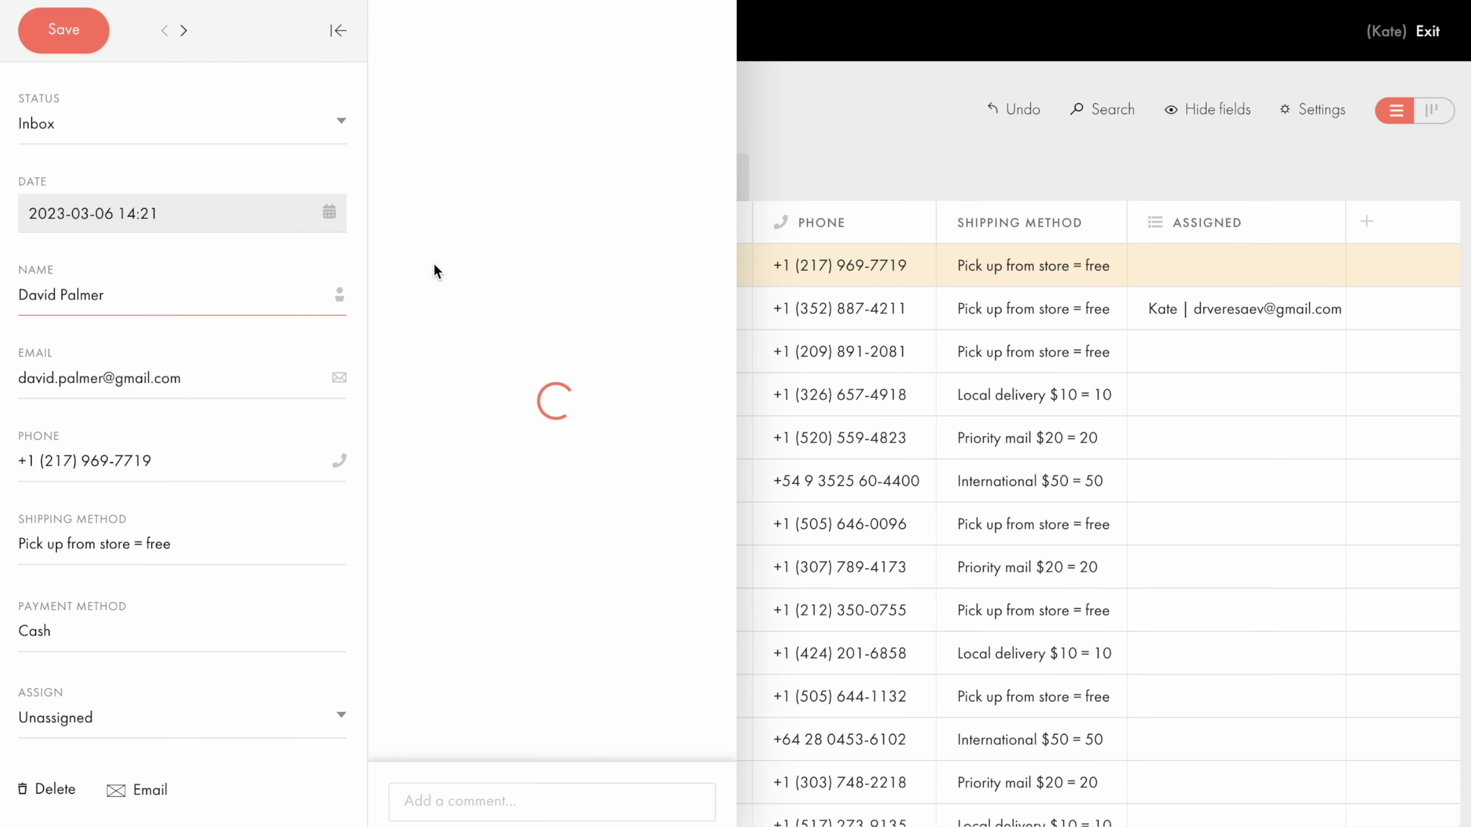
scroll(434, 265, down, 2)
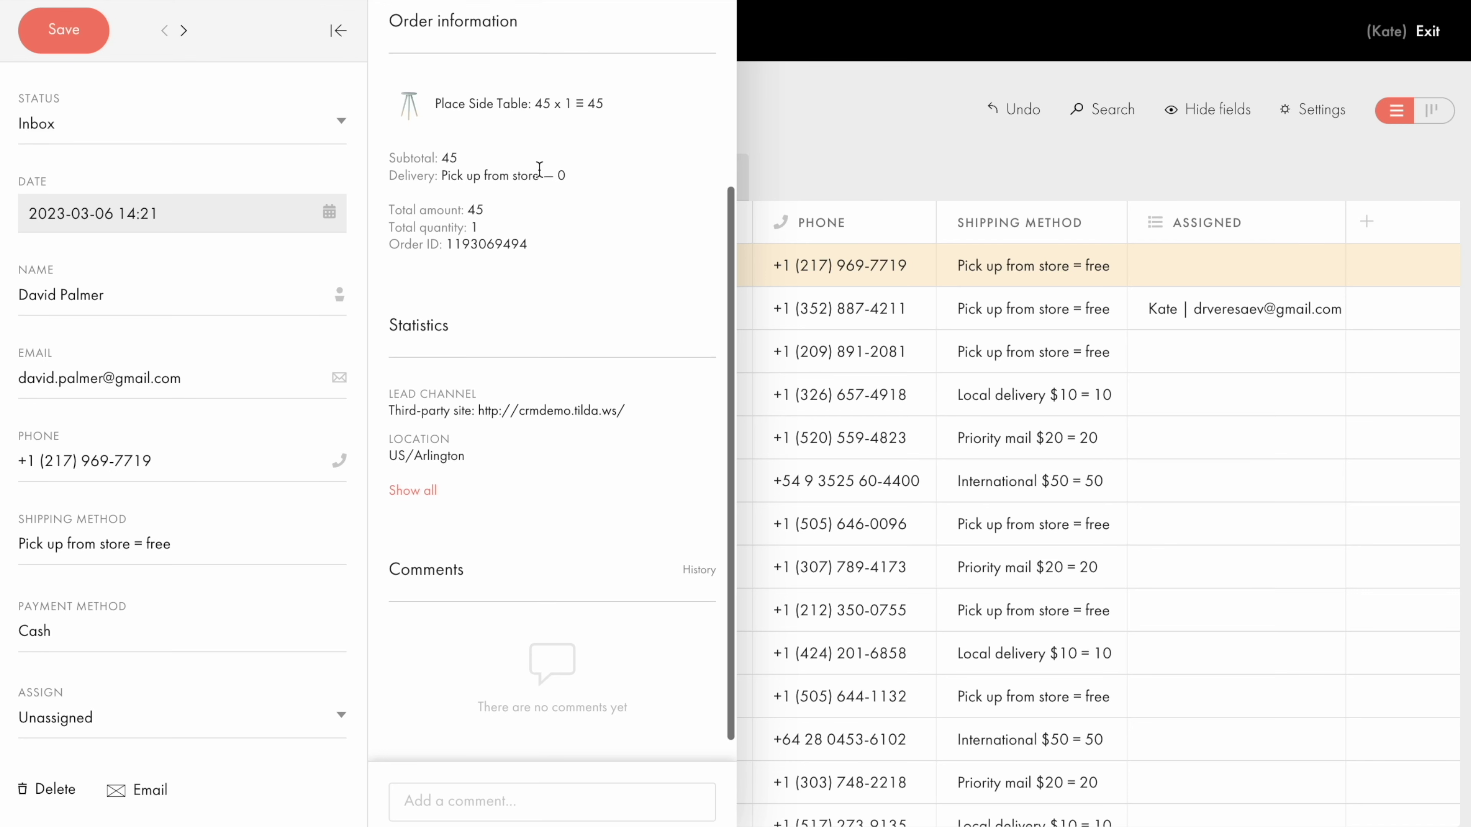
scroll(539, 170, down, 1)
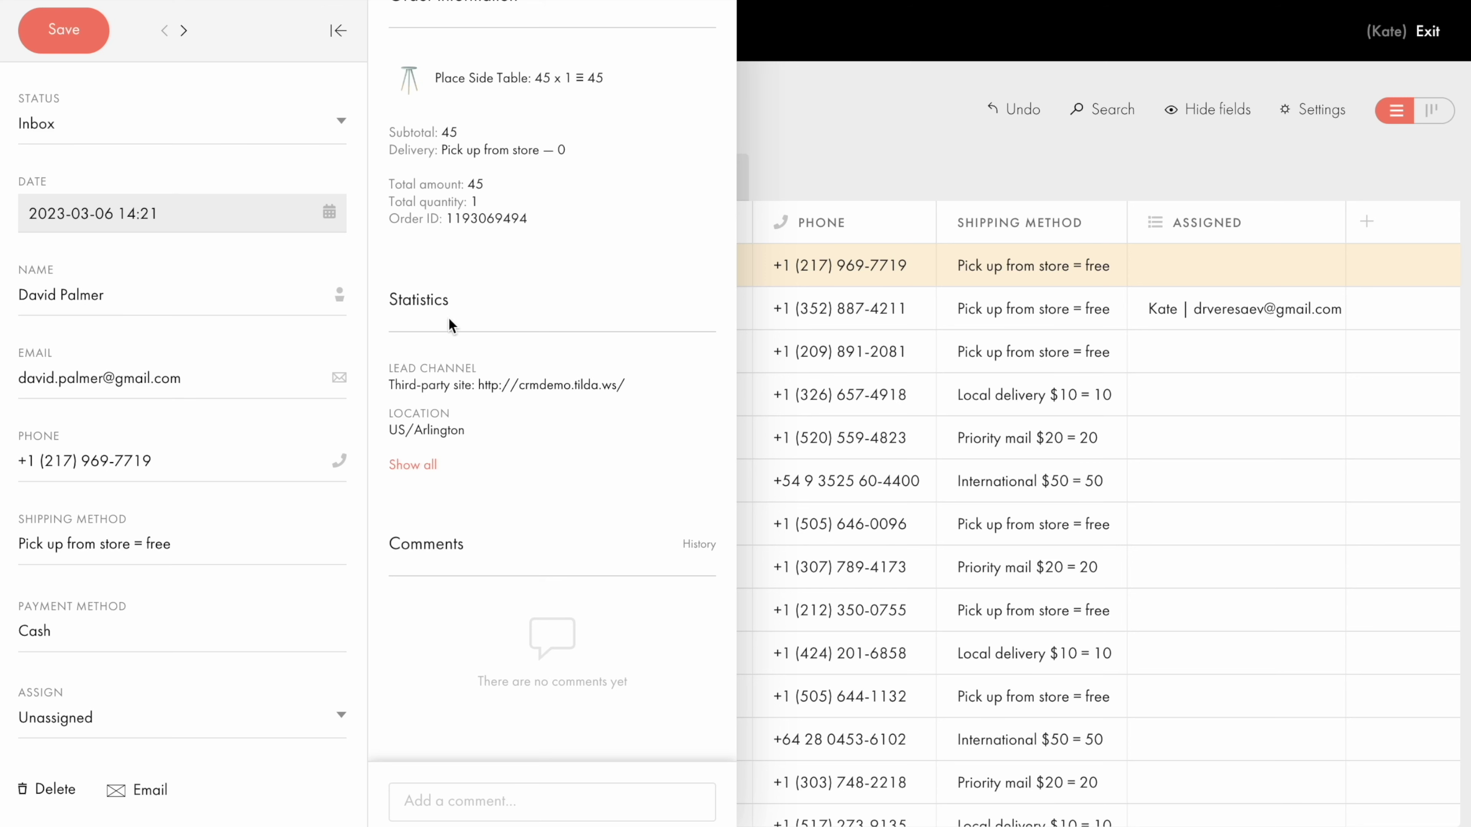
click(423, 475)
scroll(423, 472, down, 5)
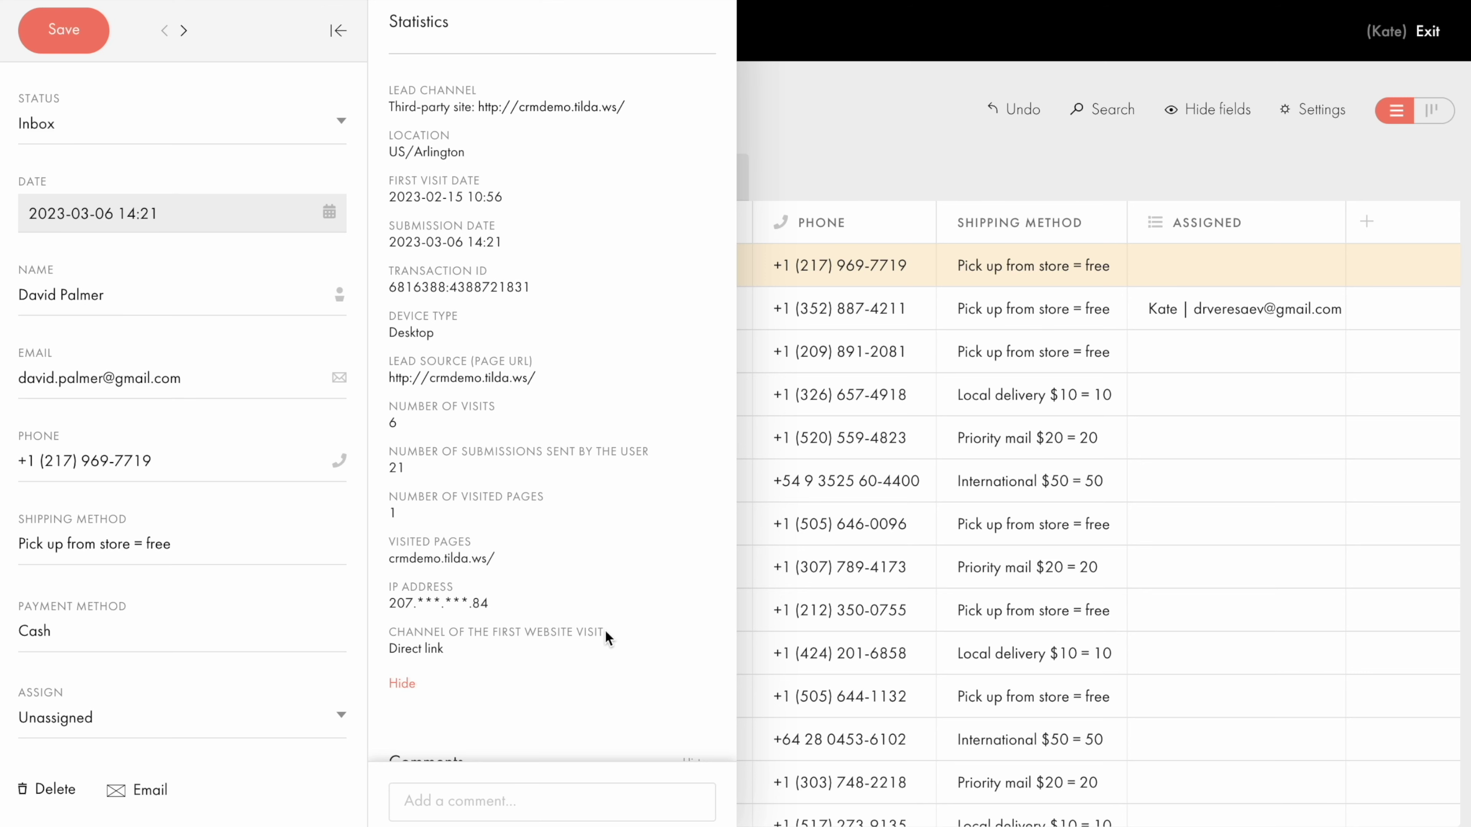
click(403, 684)
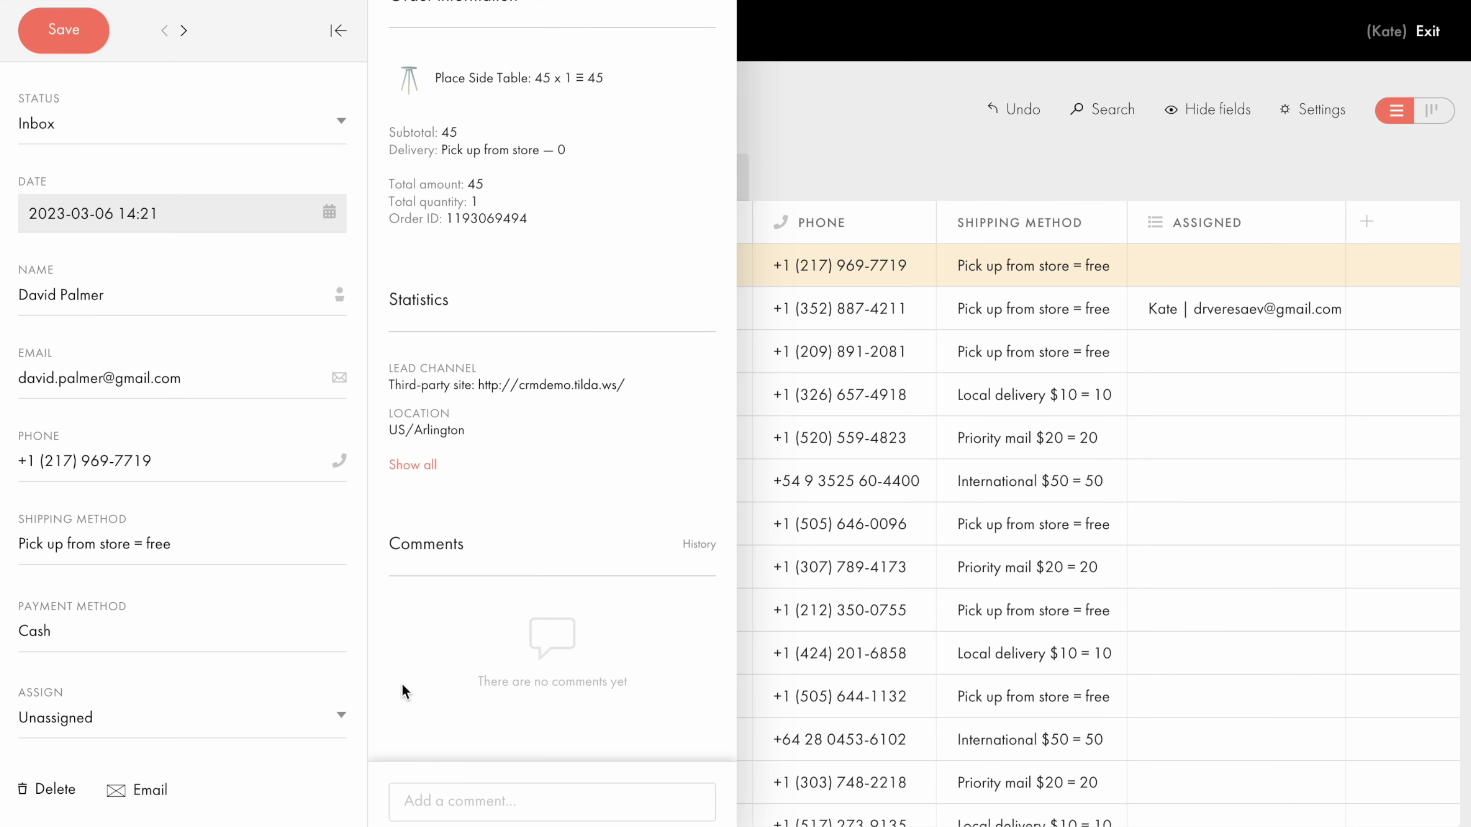
click(835, 141)
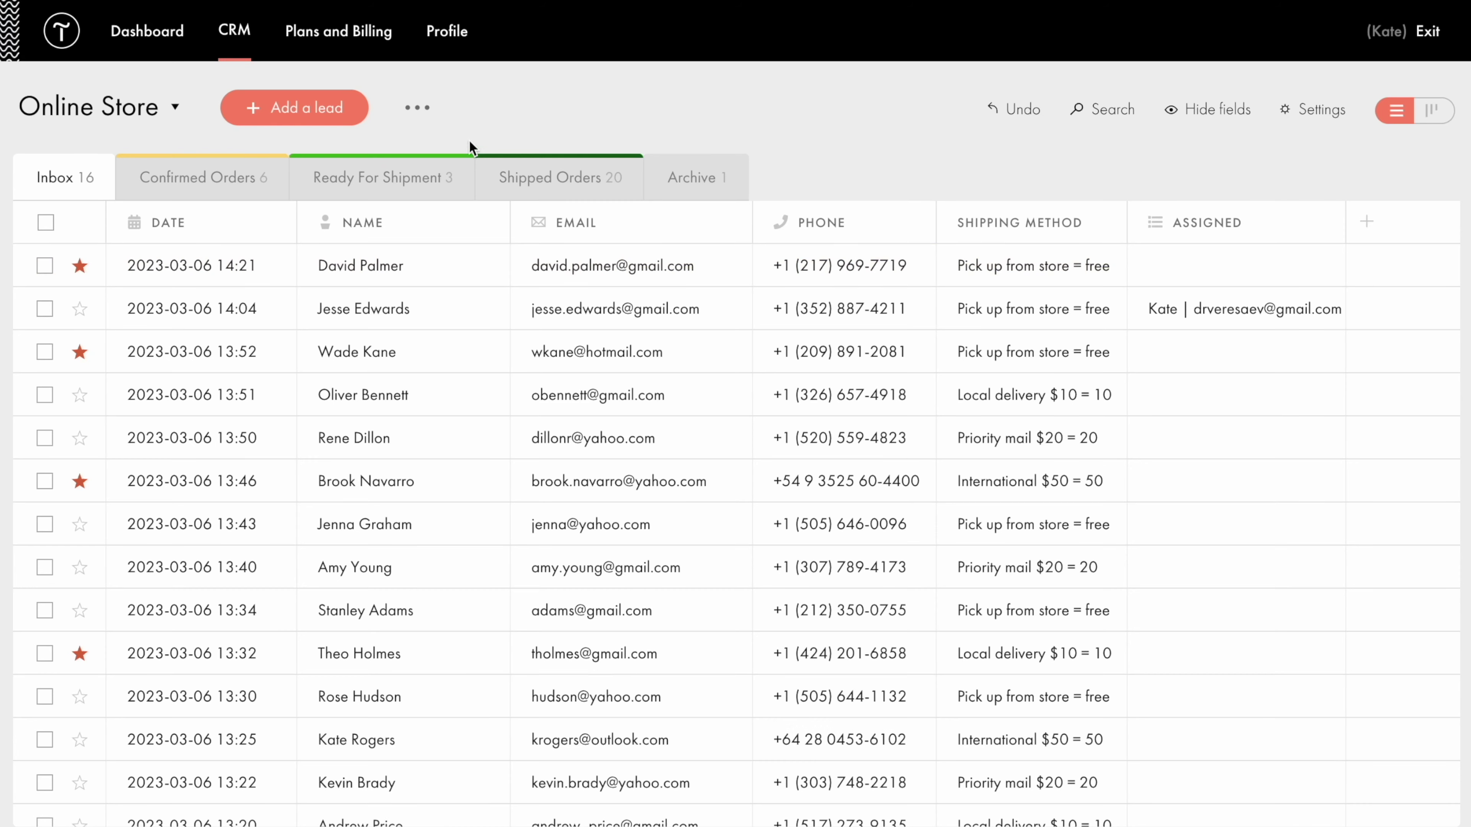
click(417, 108)
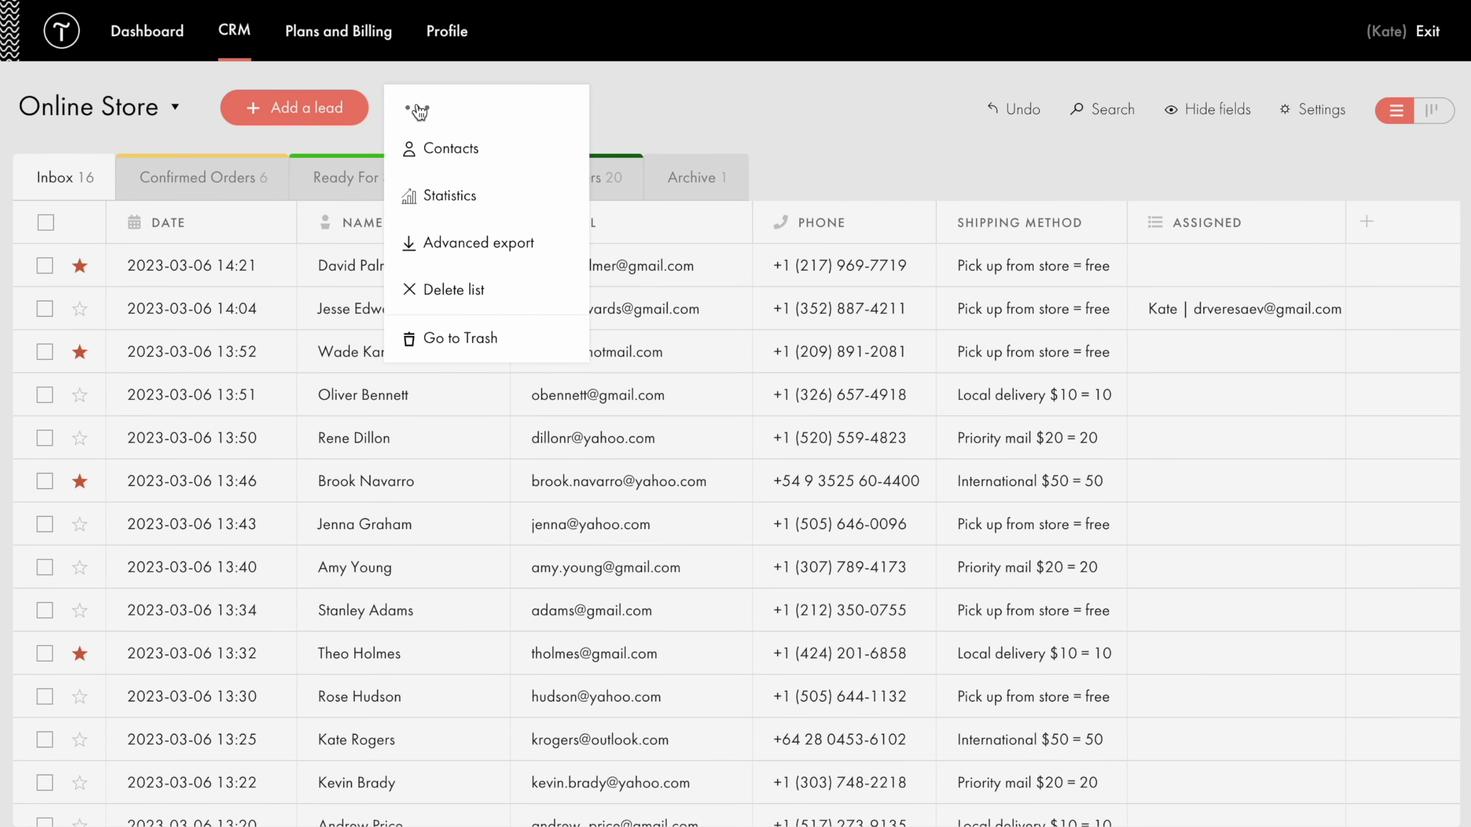
click(449, 200)
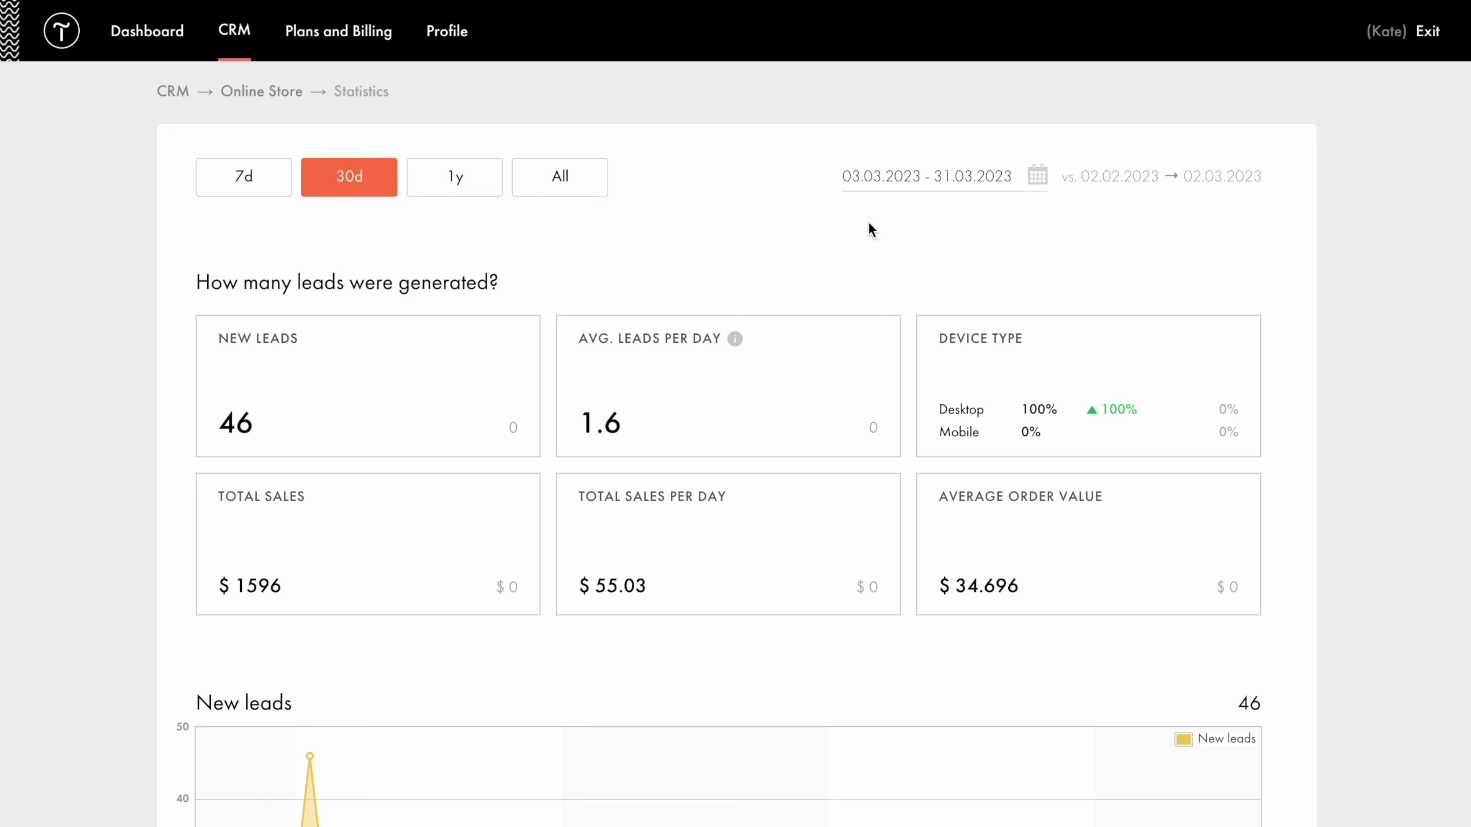
click(930, 183)
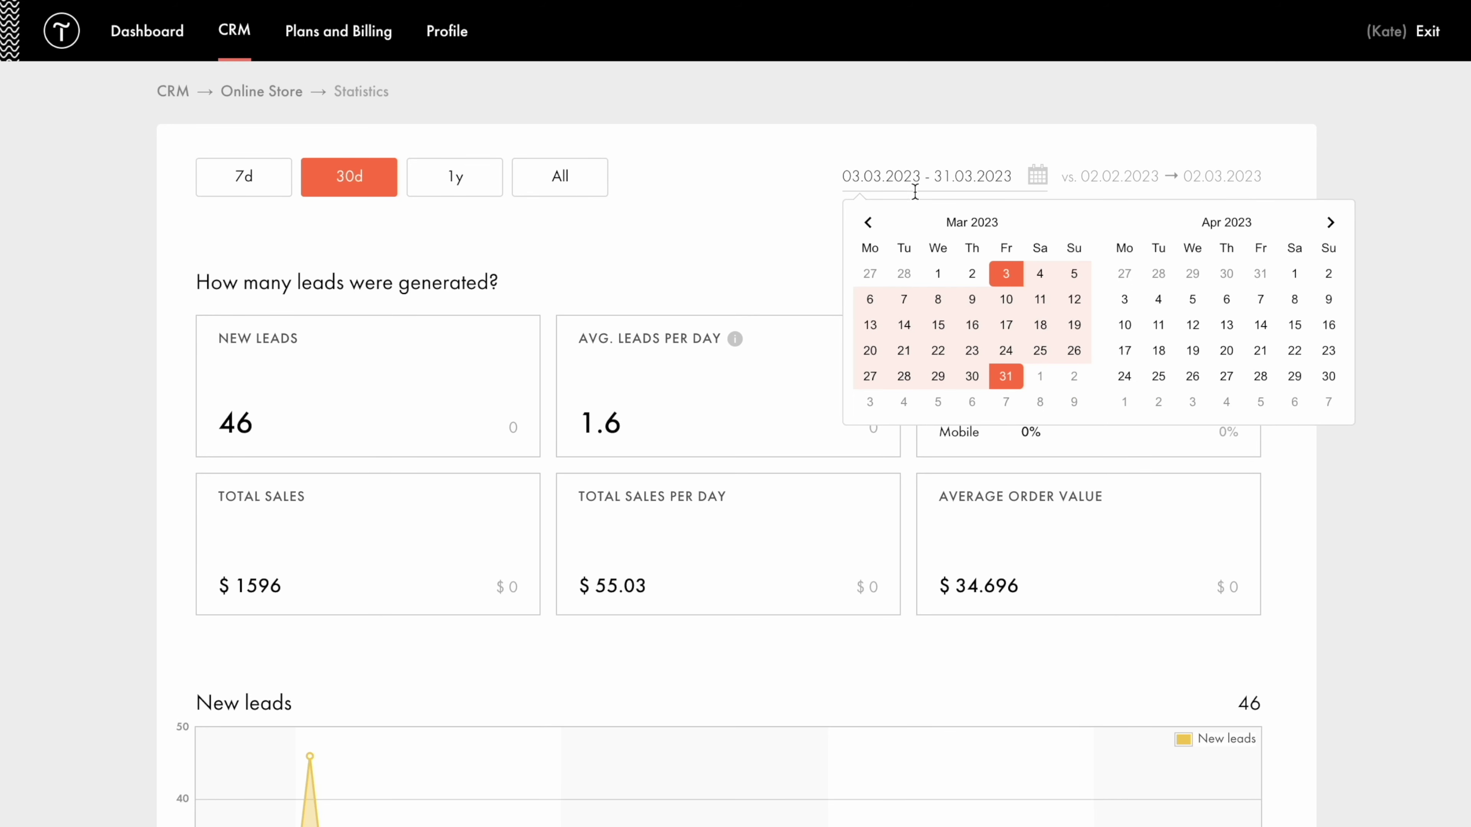
click(534, 295)
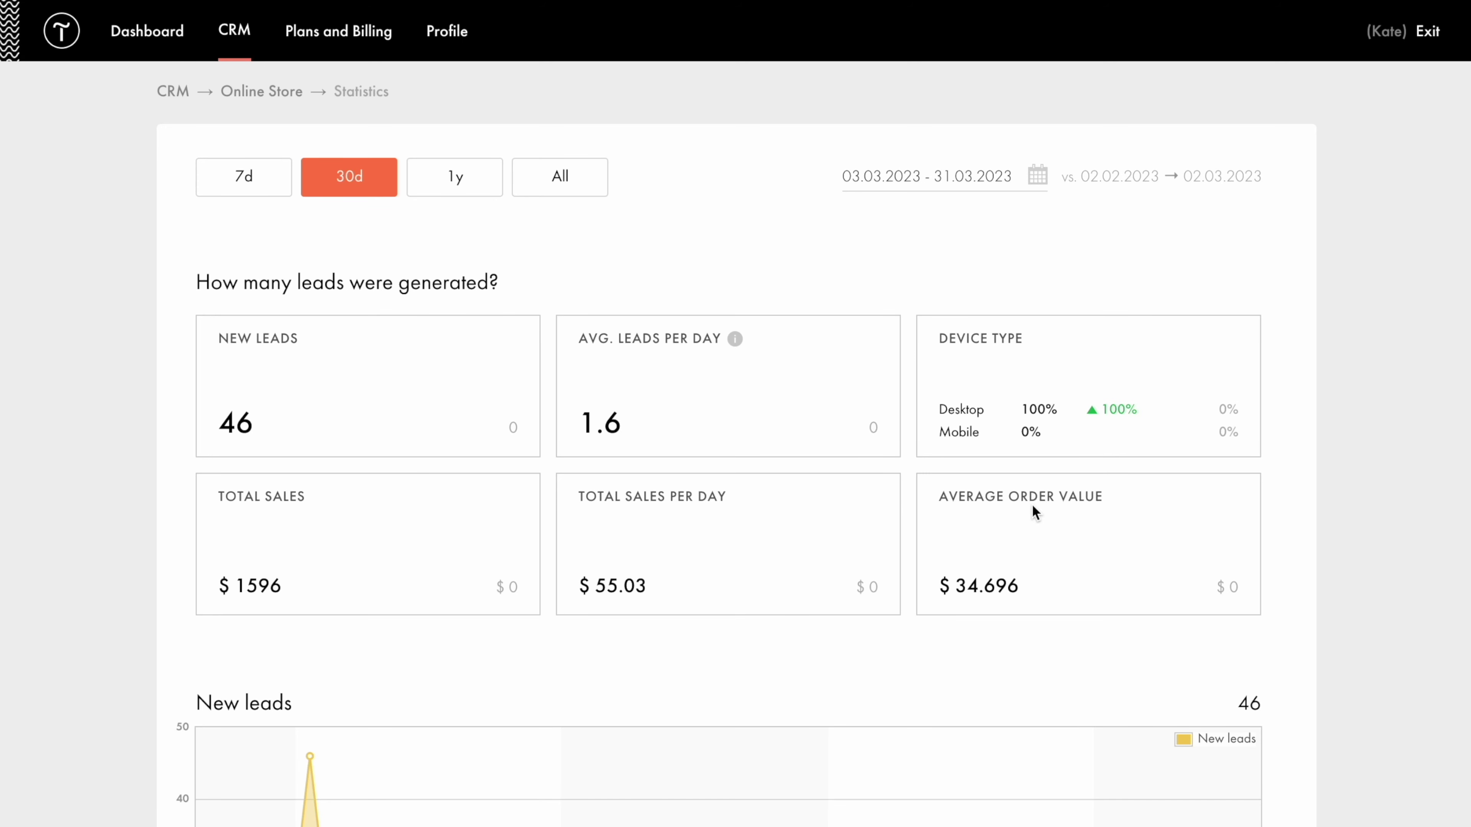
scroll(1033, 508, down, 6)
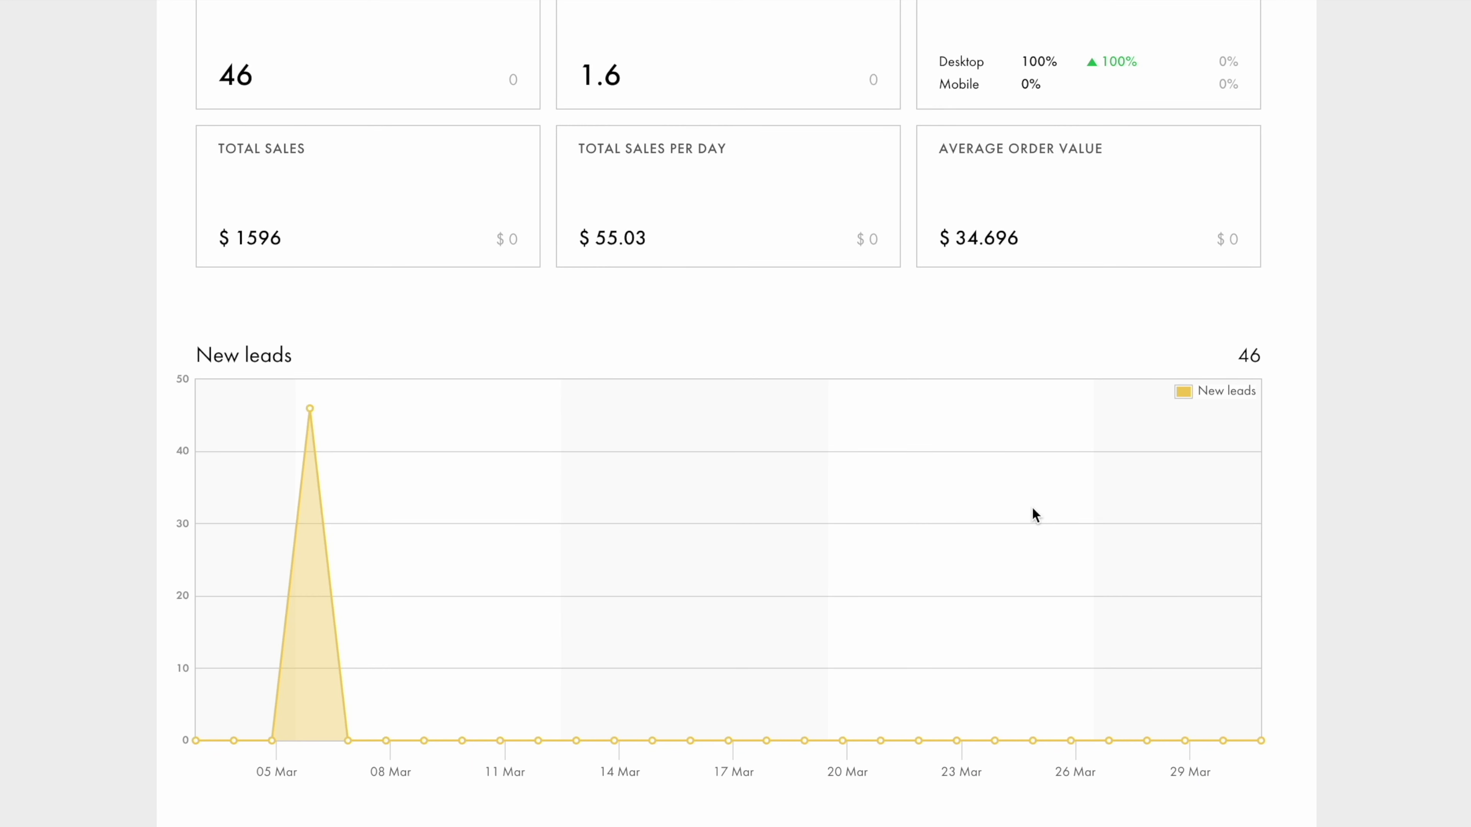
scroll(1033, 509, down, 8)
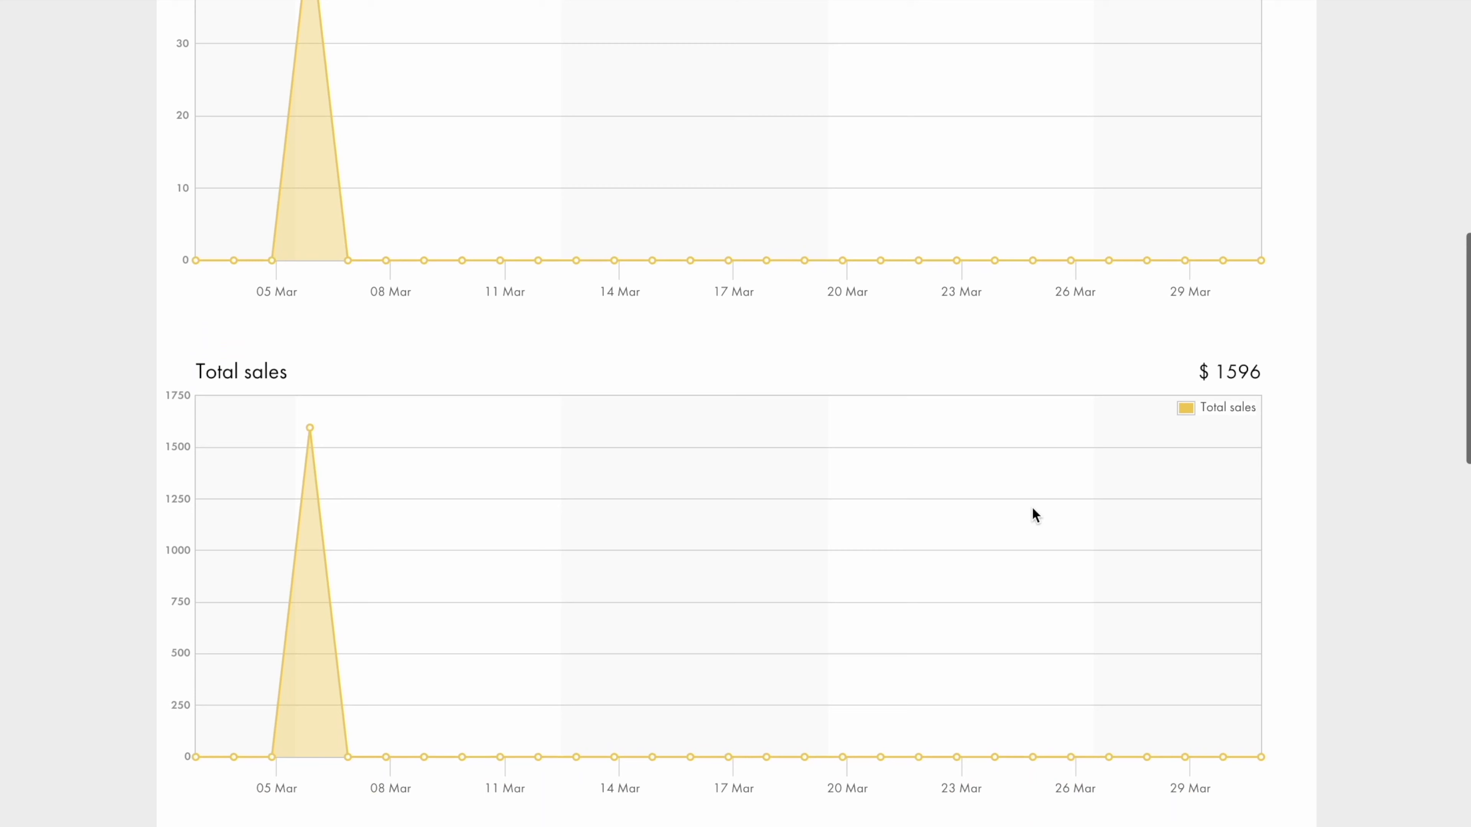
scroll(1033, 508, down, 9)
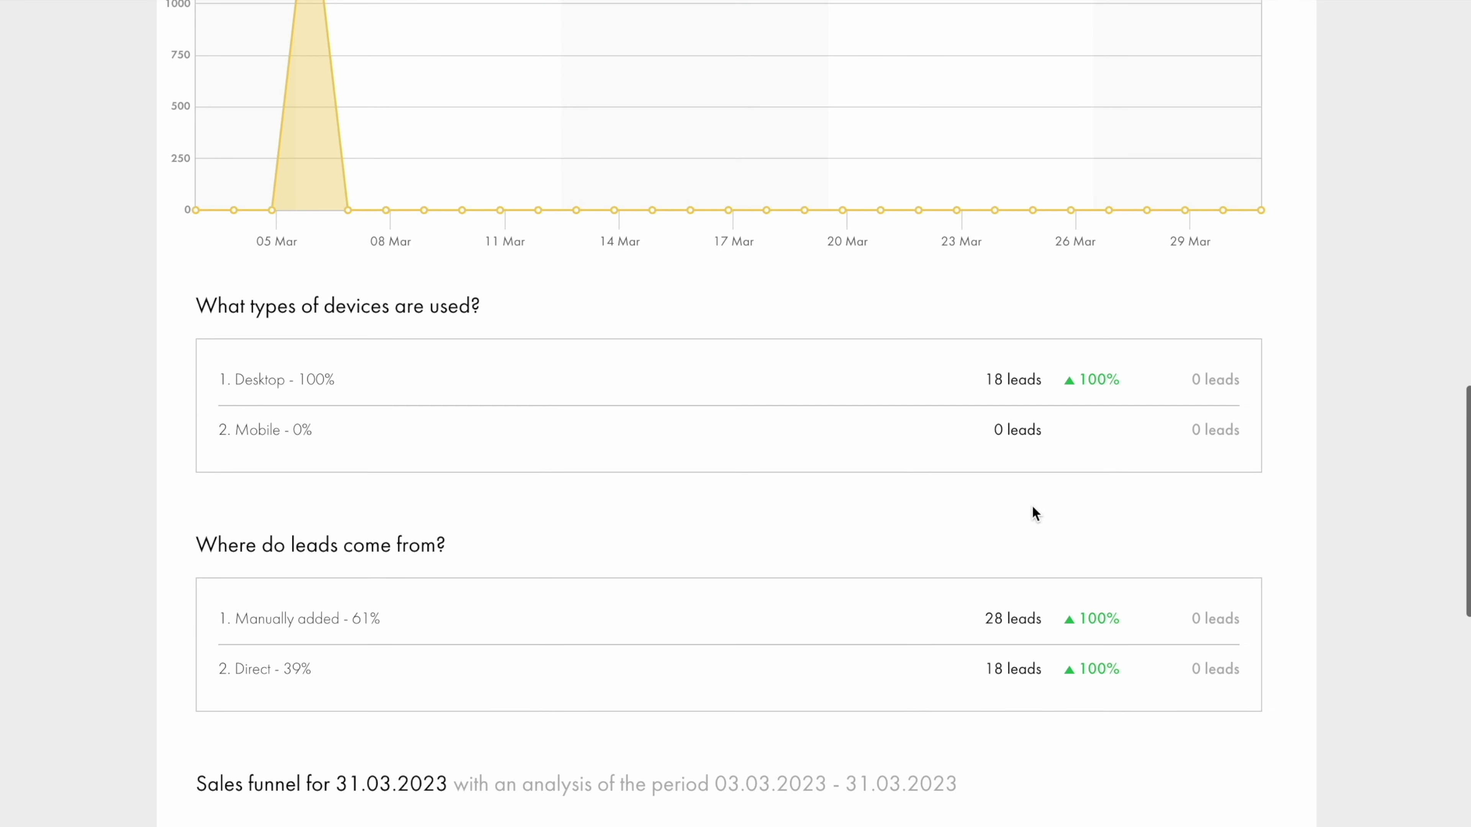
scroll(1032, 507, down, 5)
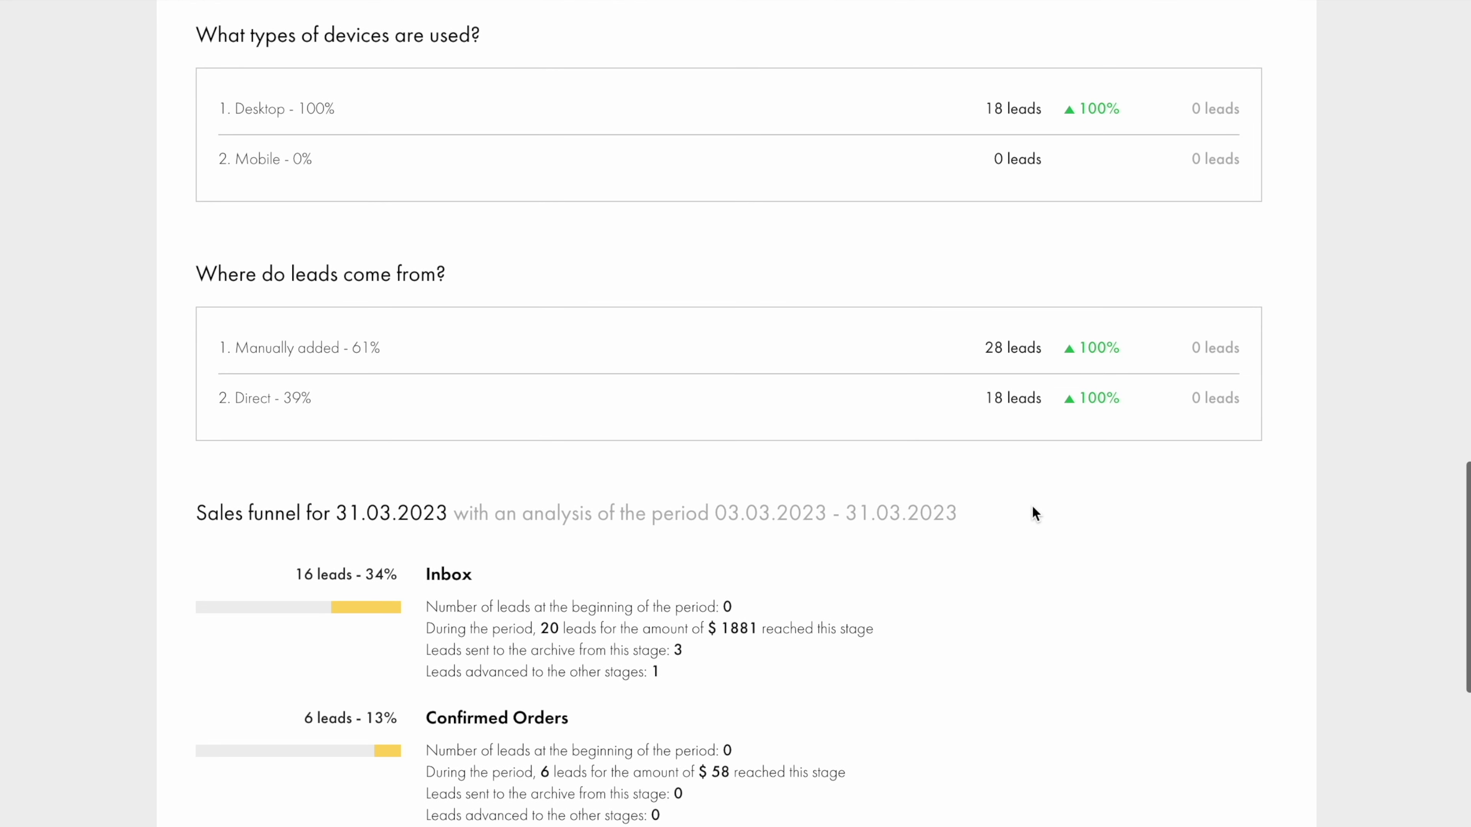
scroll(1032, 506, down, 8)
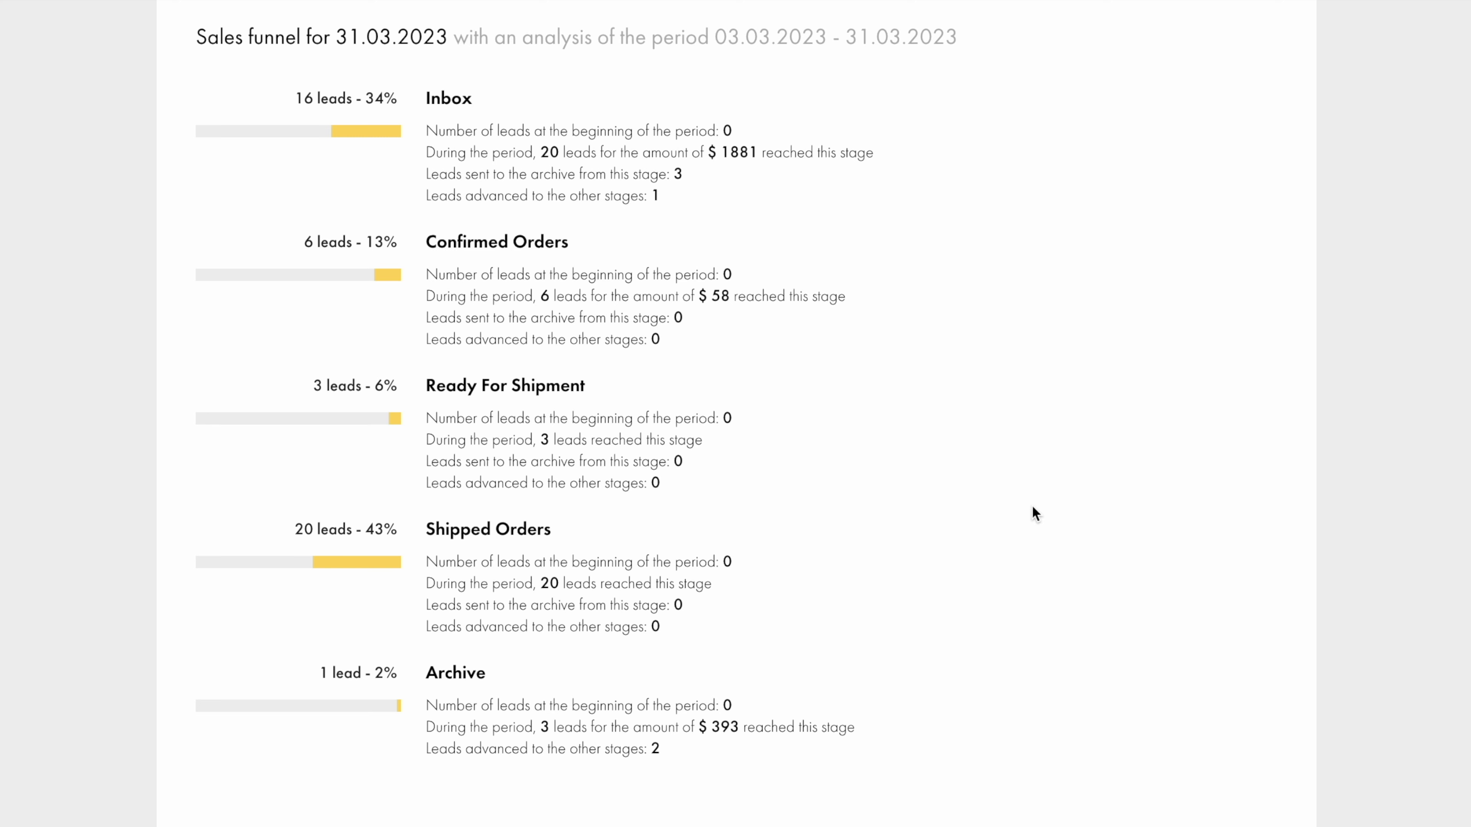
scroll(1034, 513, up, 15)
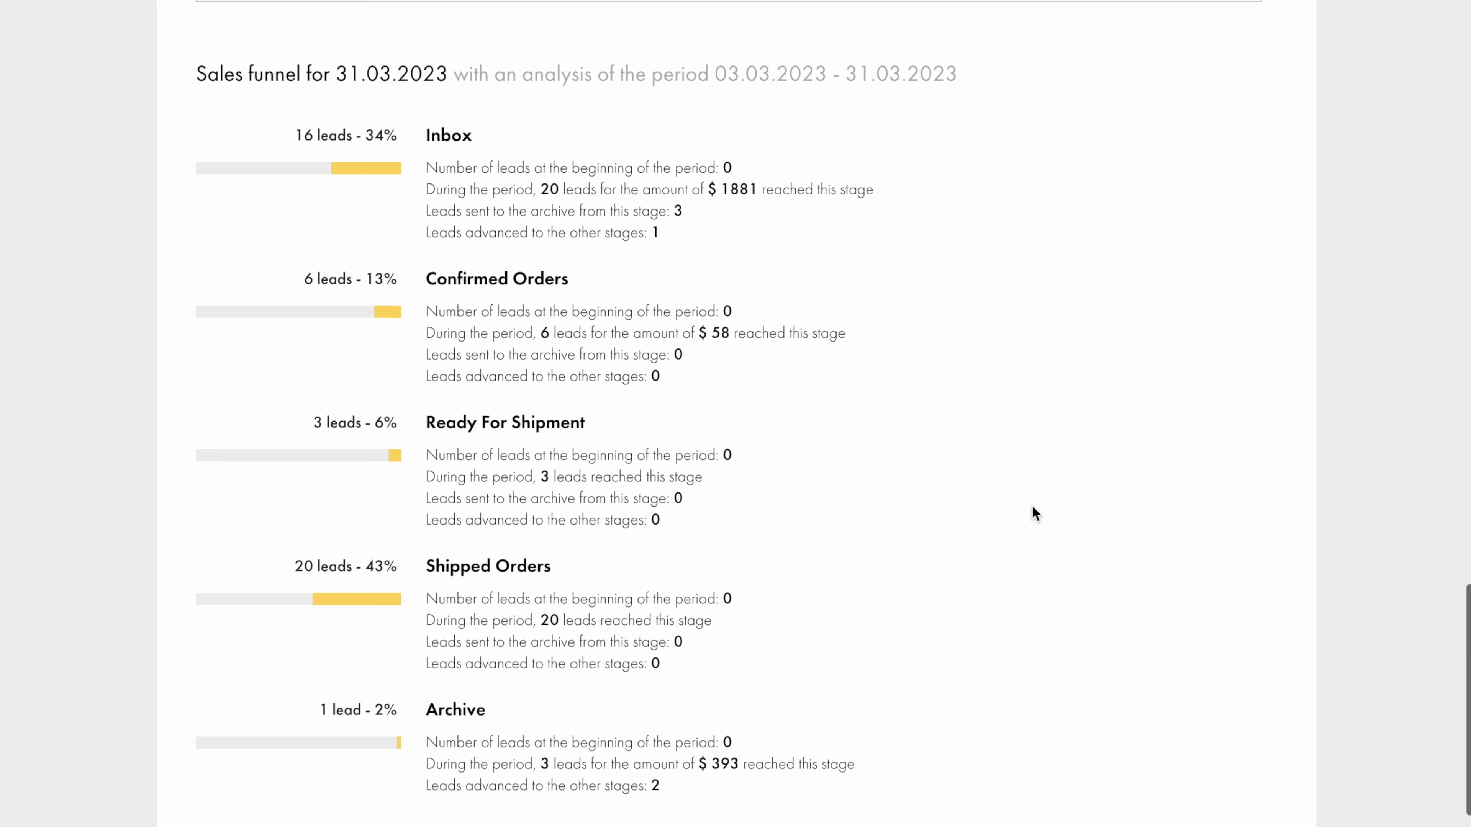
Post the comment 'Prefers texts over calls.' on the newest Inbox lead and save the lead.
click(264, 92)
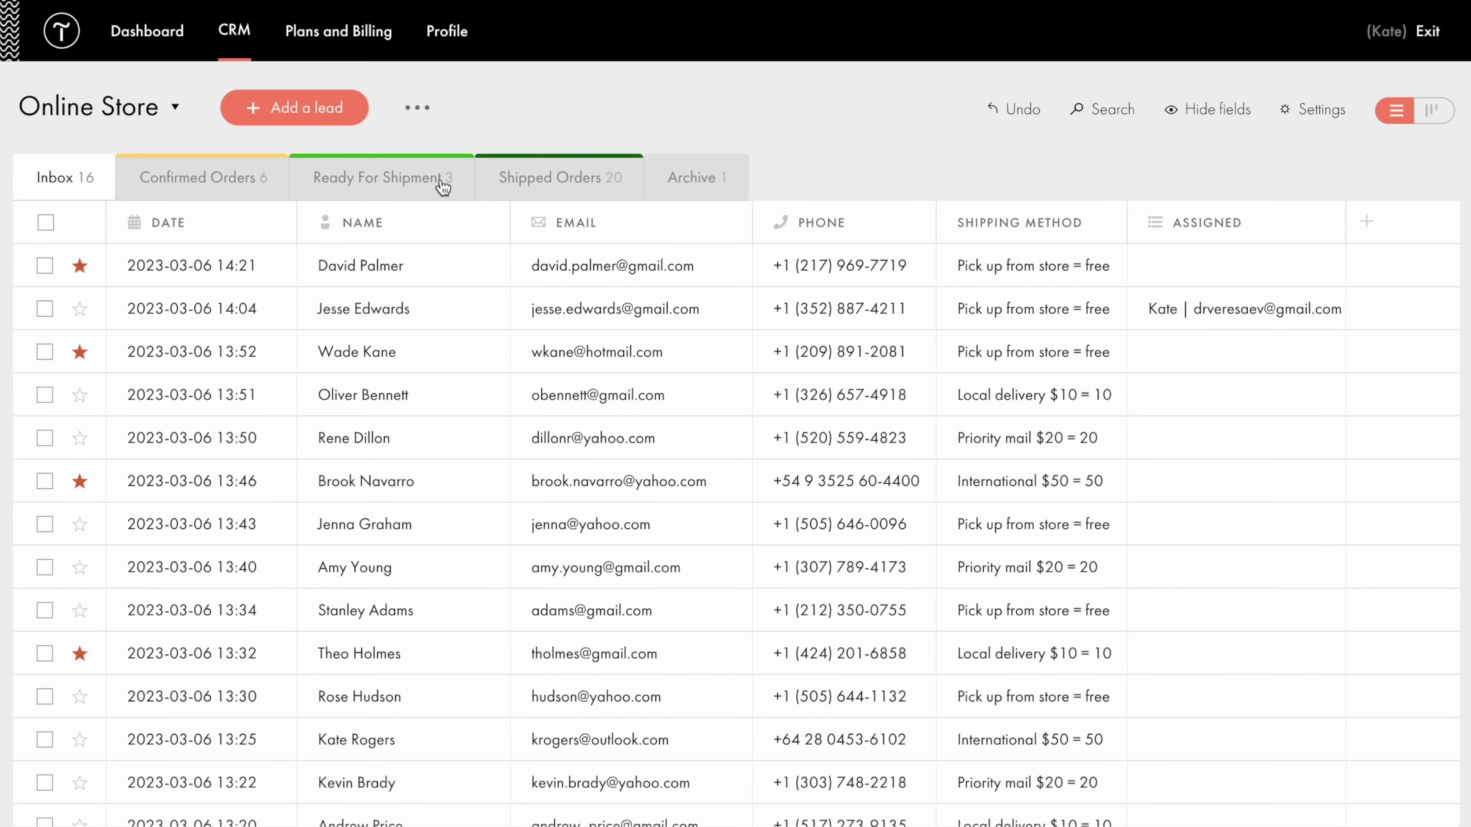
click(450, 271)
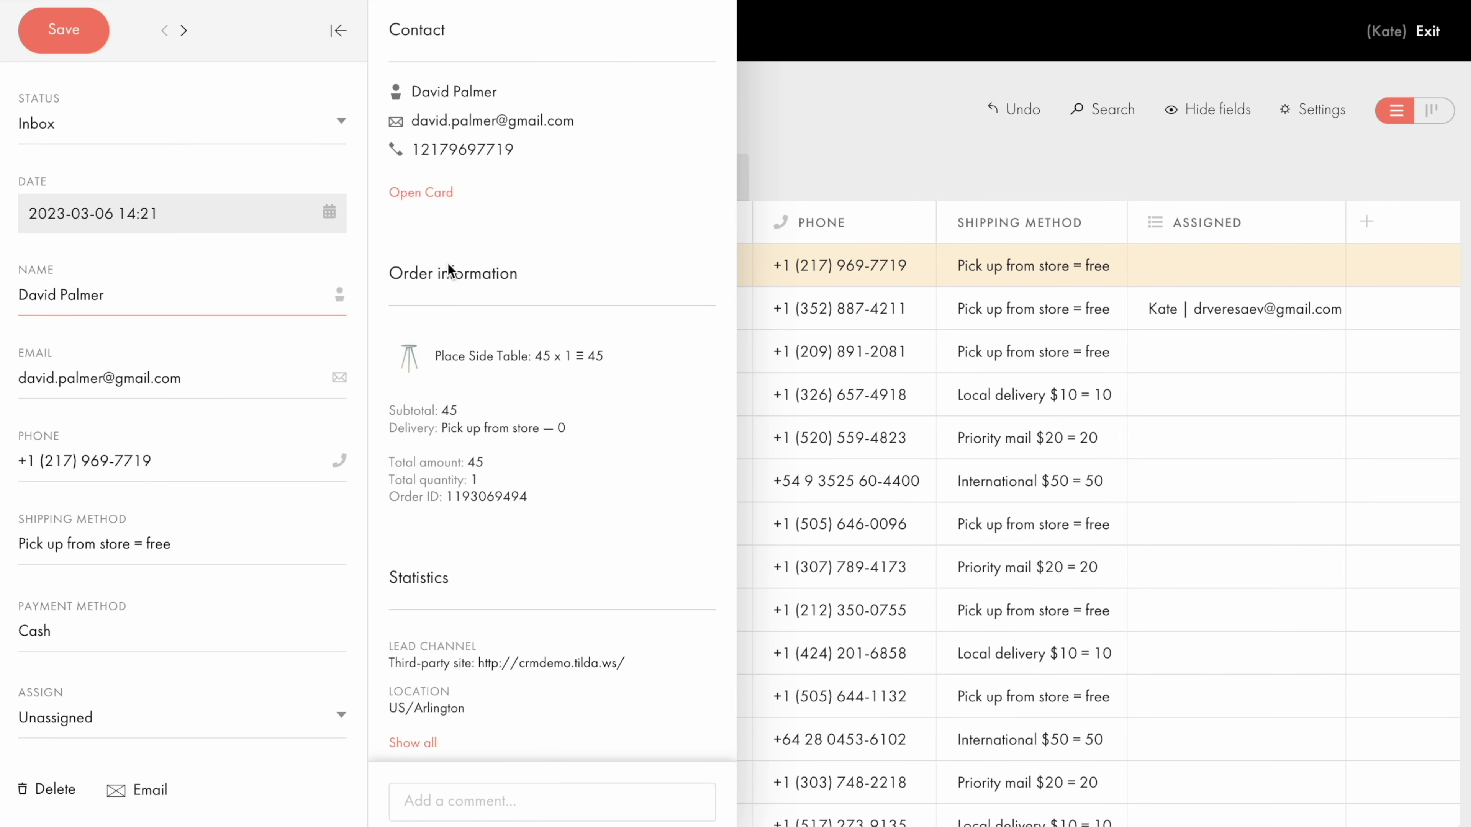
scroll(450, 271, down, 5)
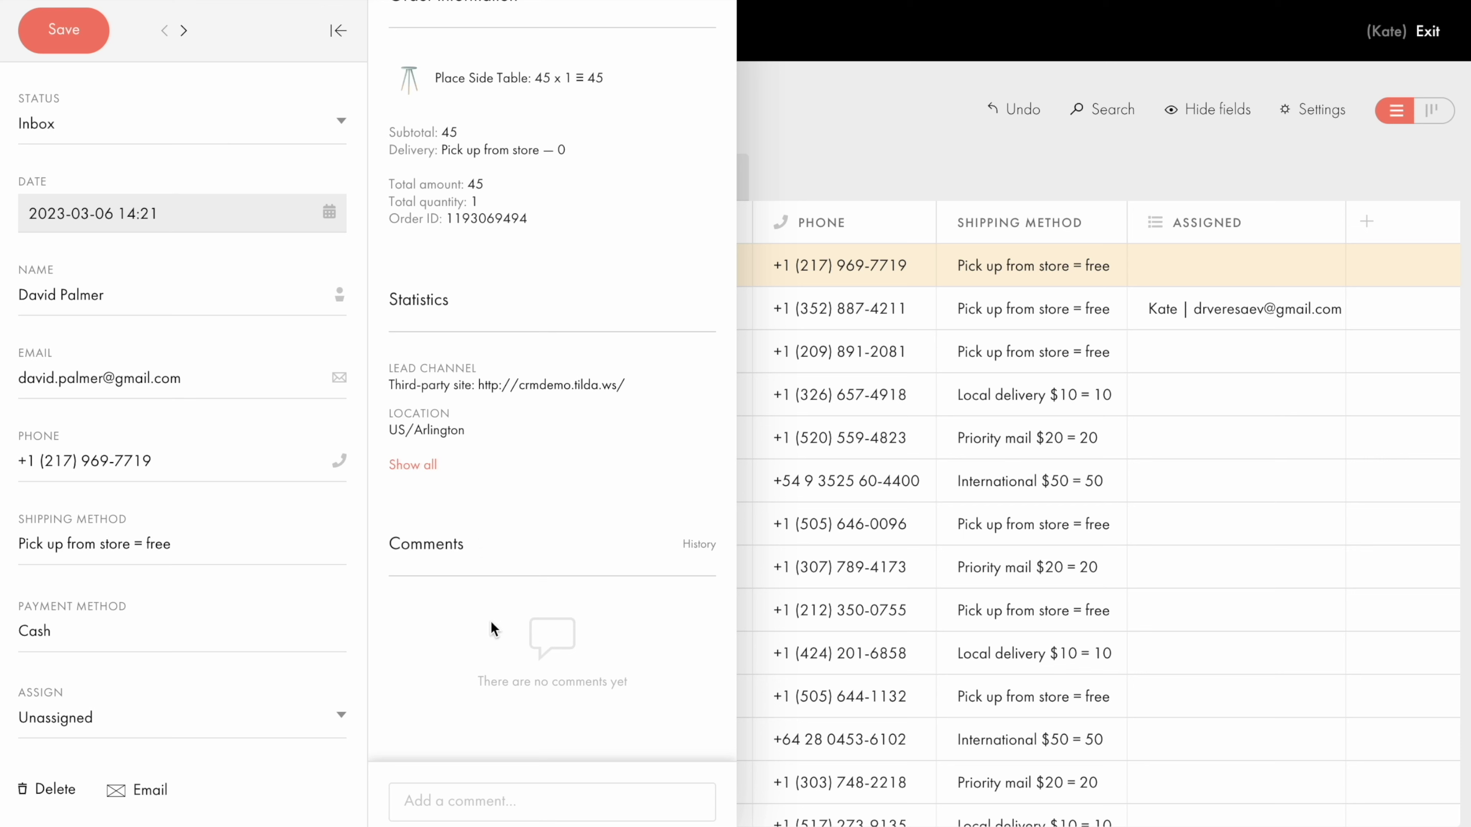
click(498, 800)
text(Prefers texts over calls.)
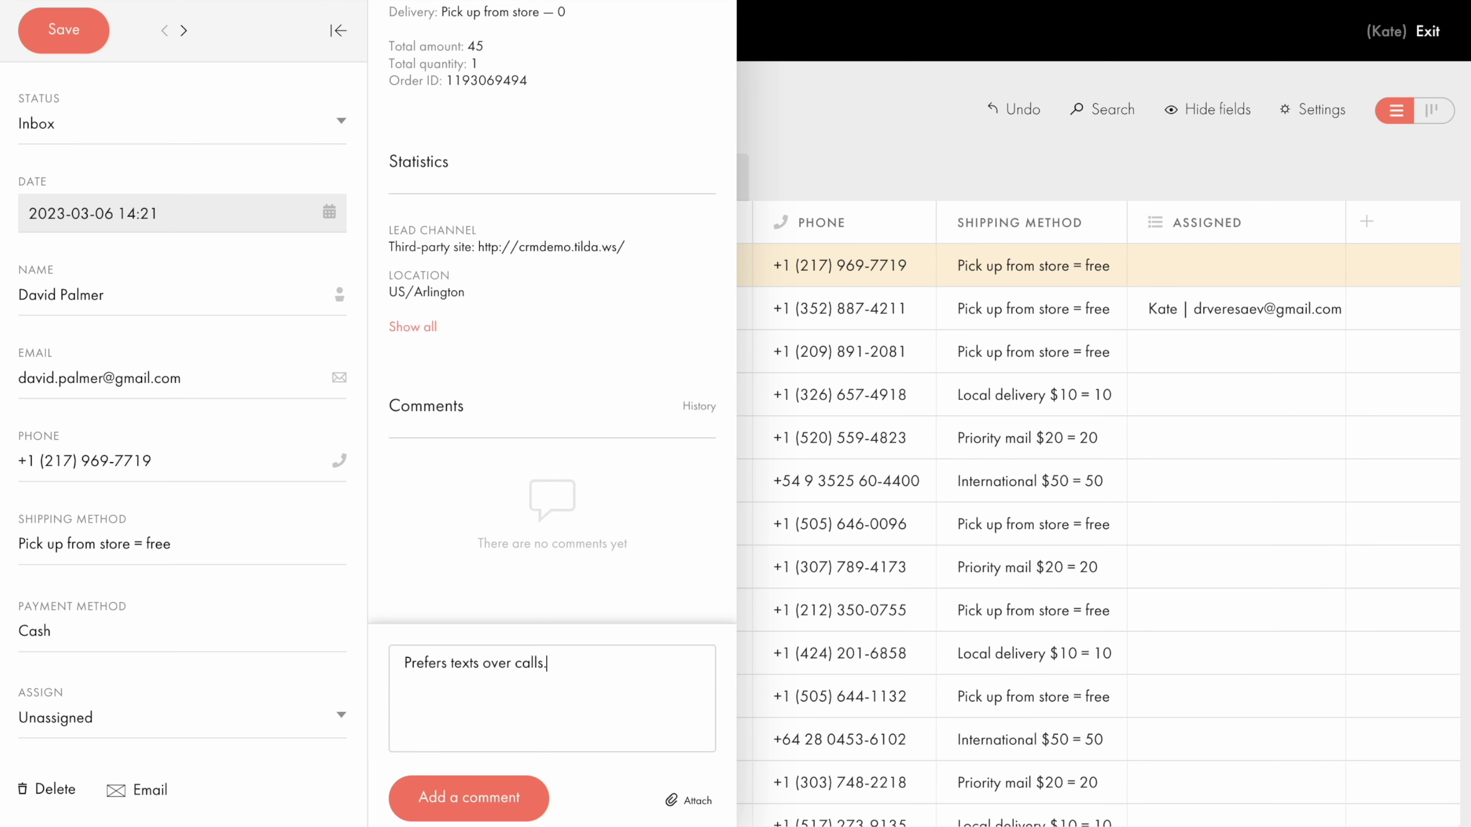
click(457, 810)
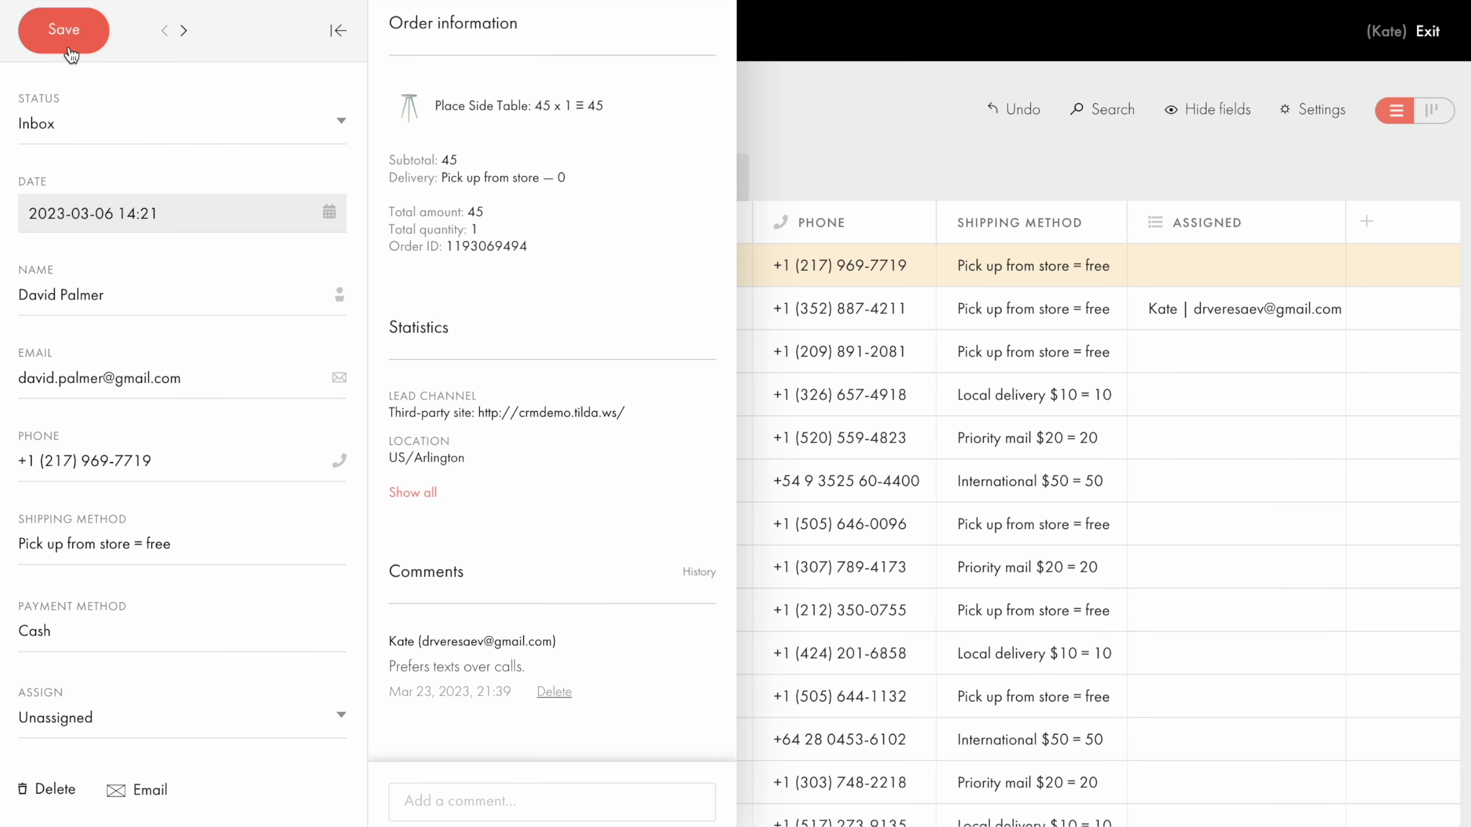
click(64, 29)
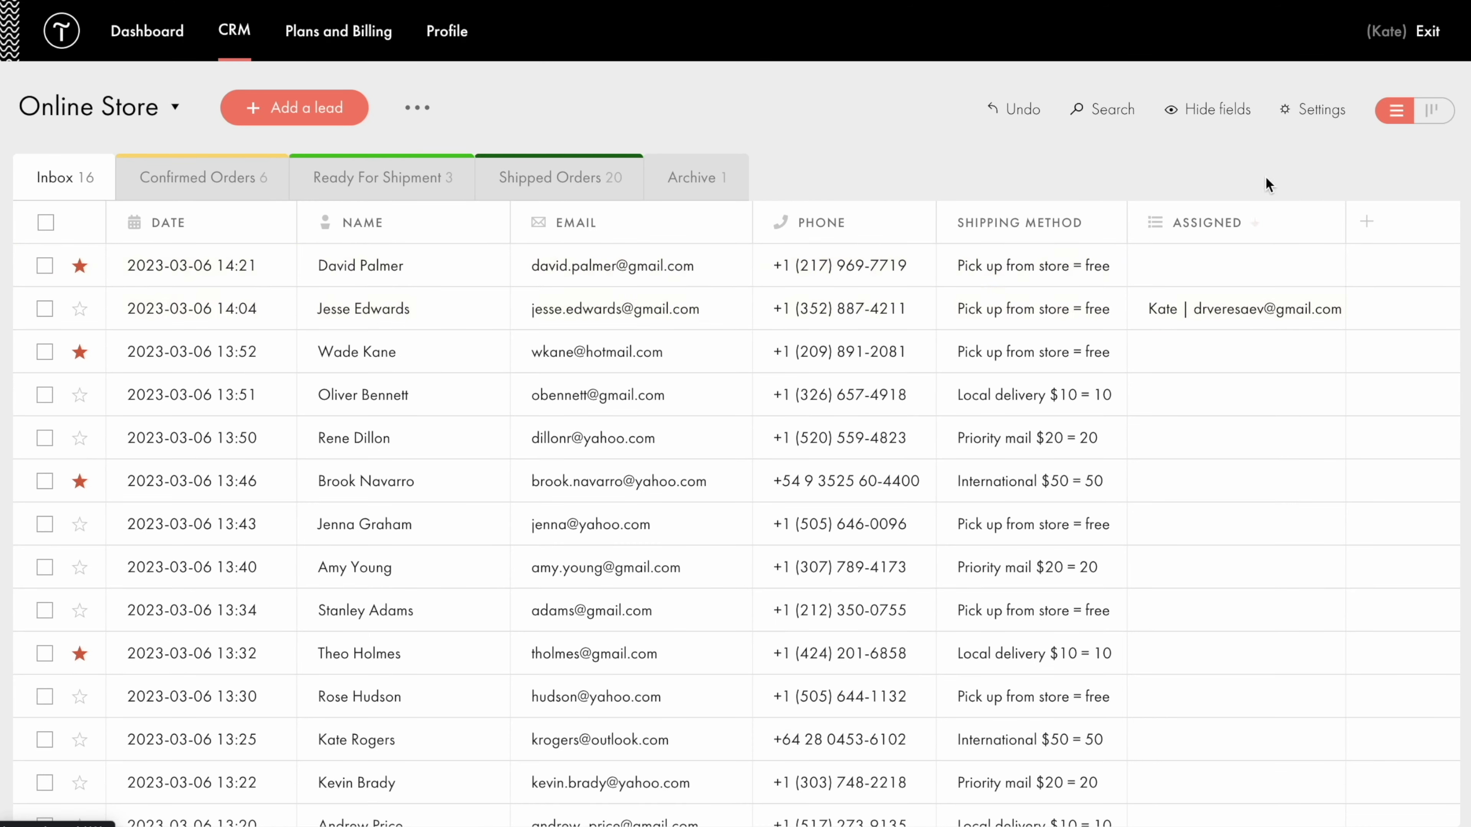
Add the co-worker's e-mail address as a Full access collaborator in List Settings > Collaborators.
click(1326, 116)
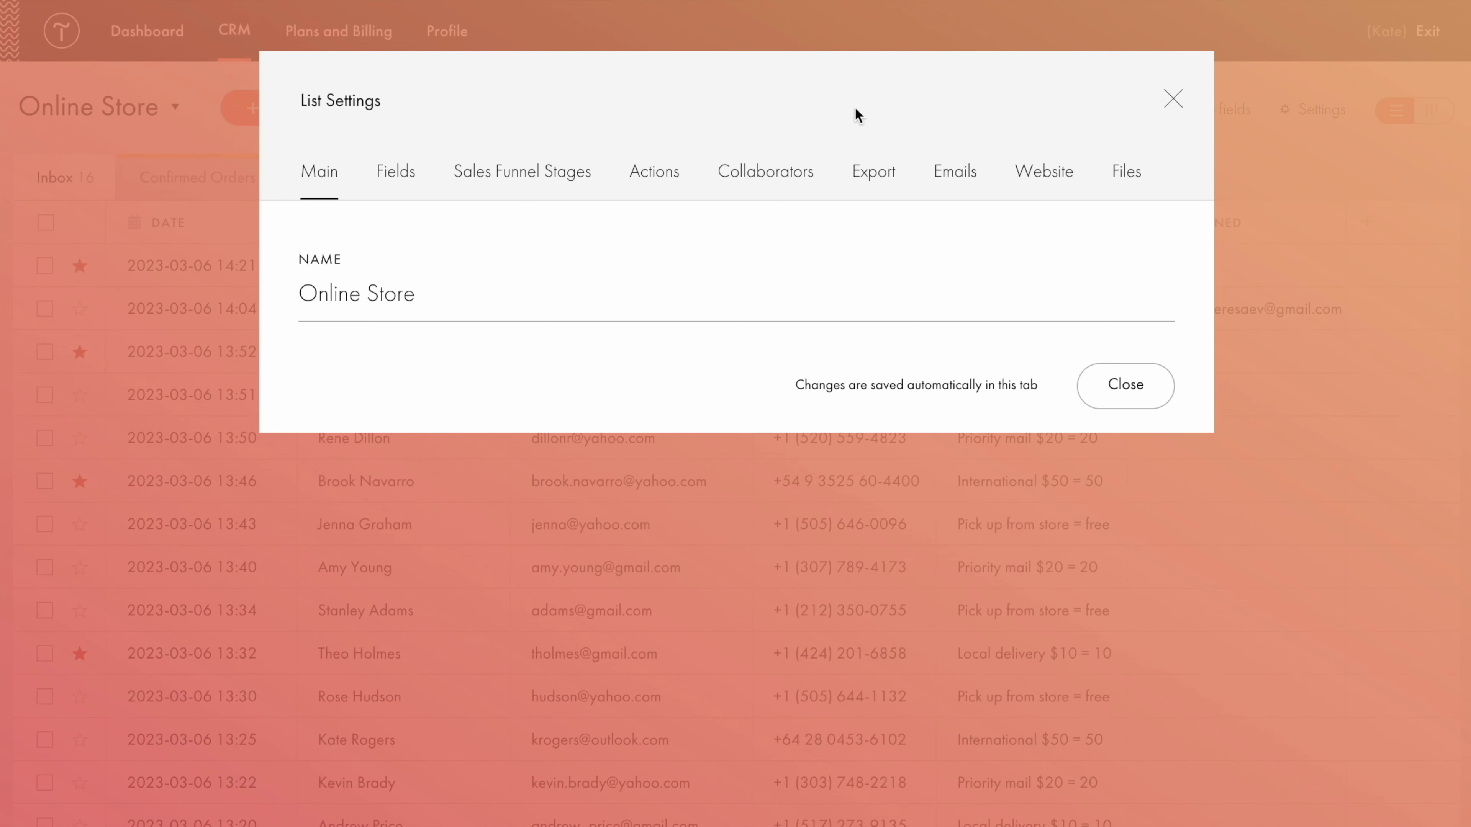
click(770, 177)
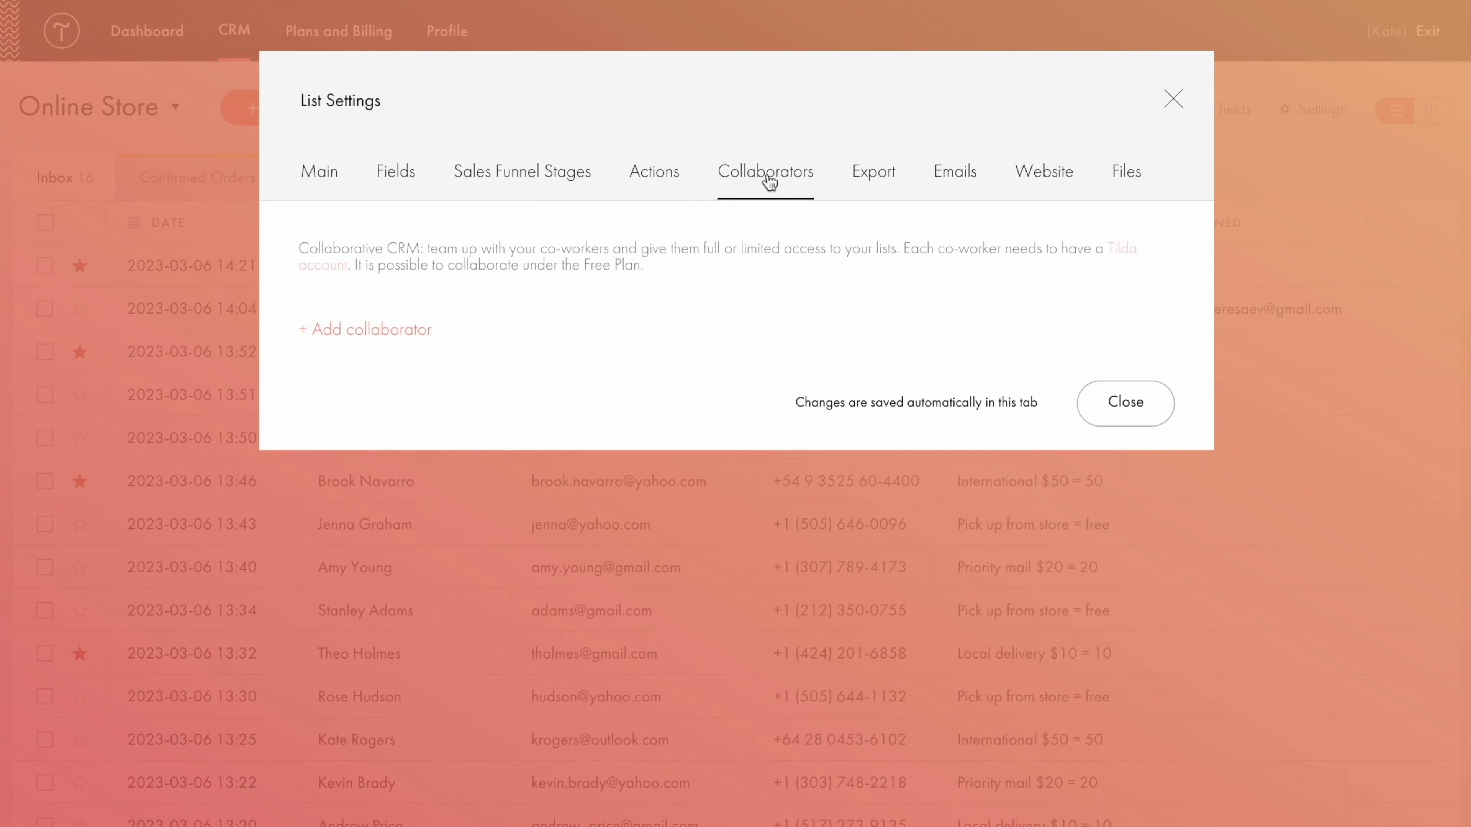
click(346, 331)
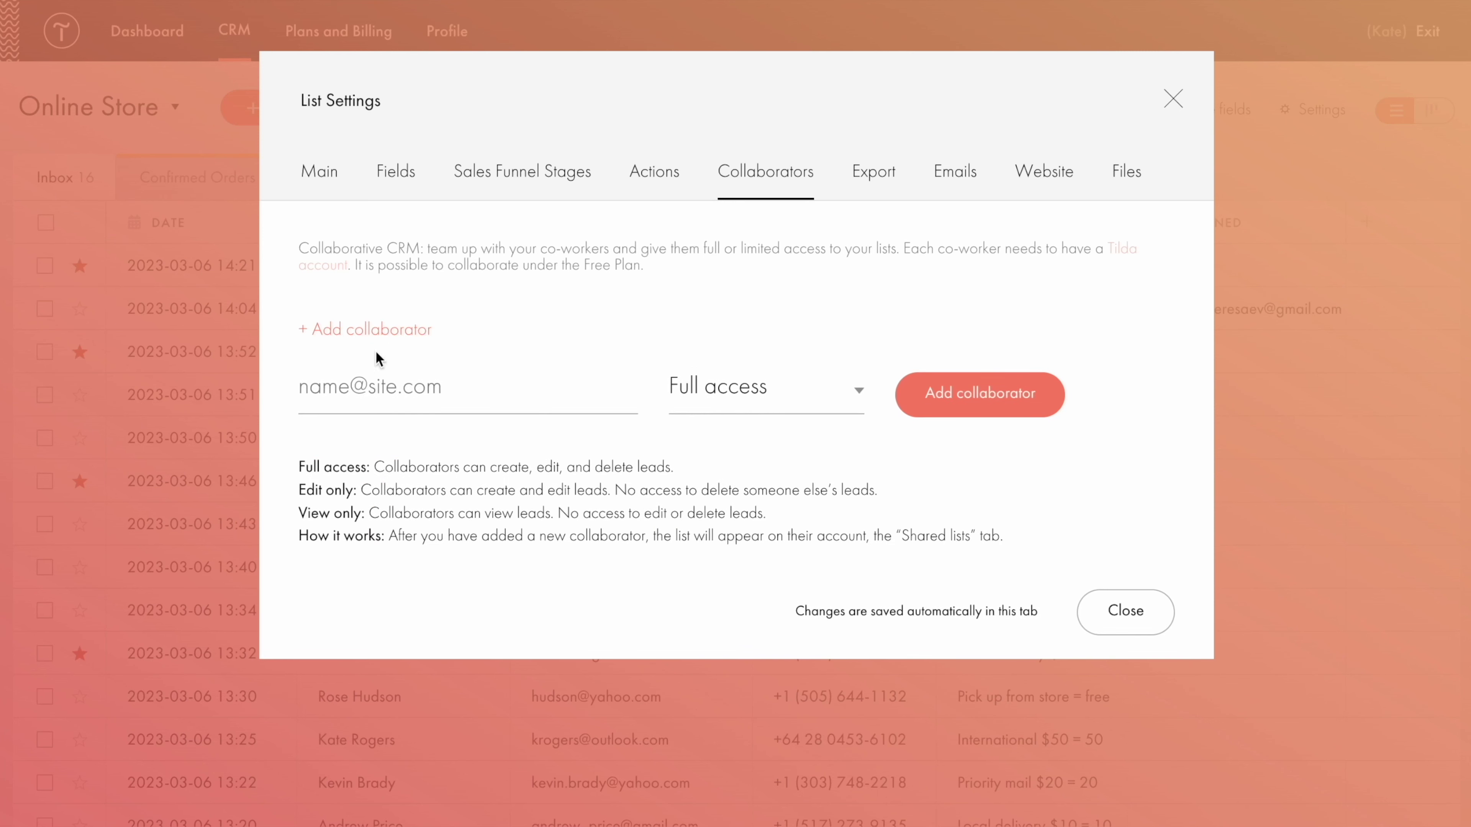
click(460, 388)
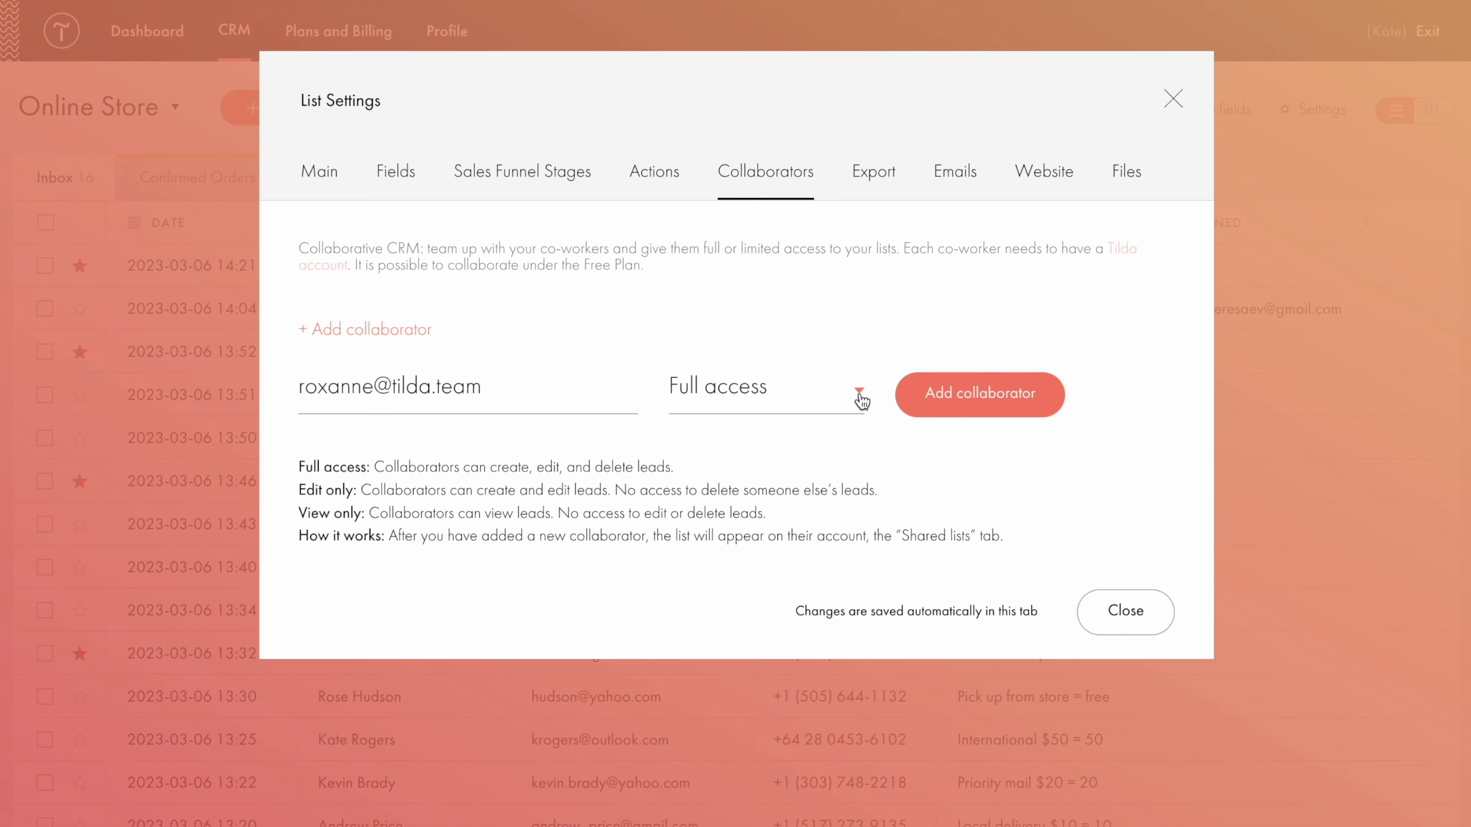
click(859, 396)
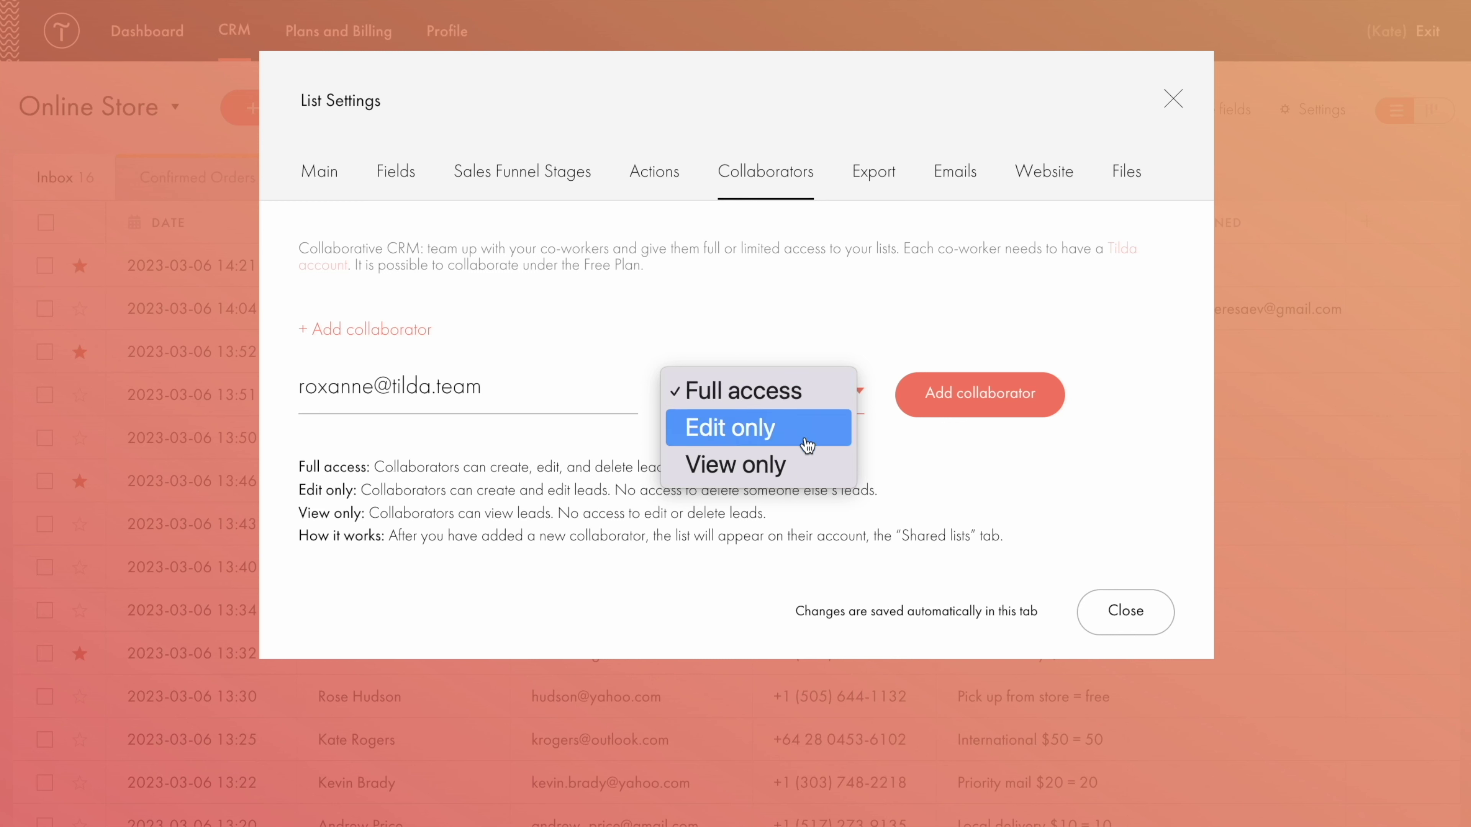
click(805, 400)
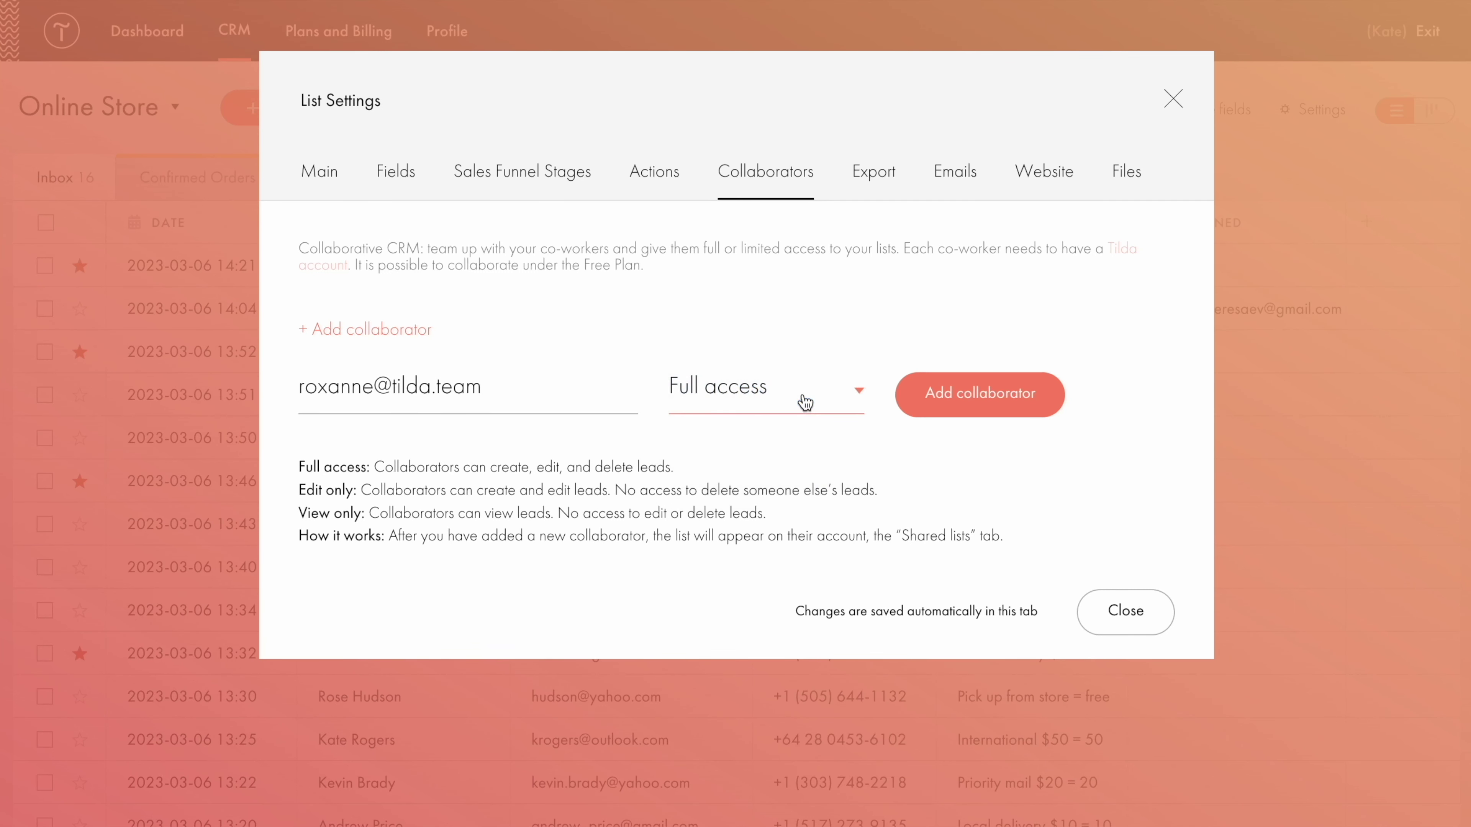
click(961, 400)
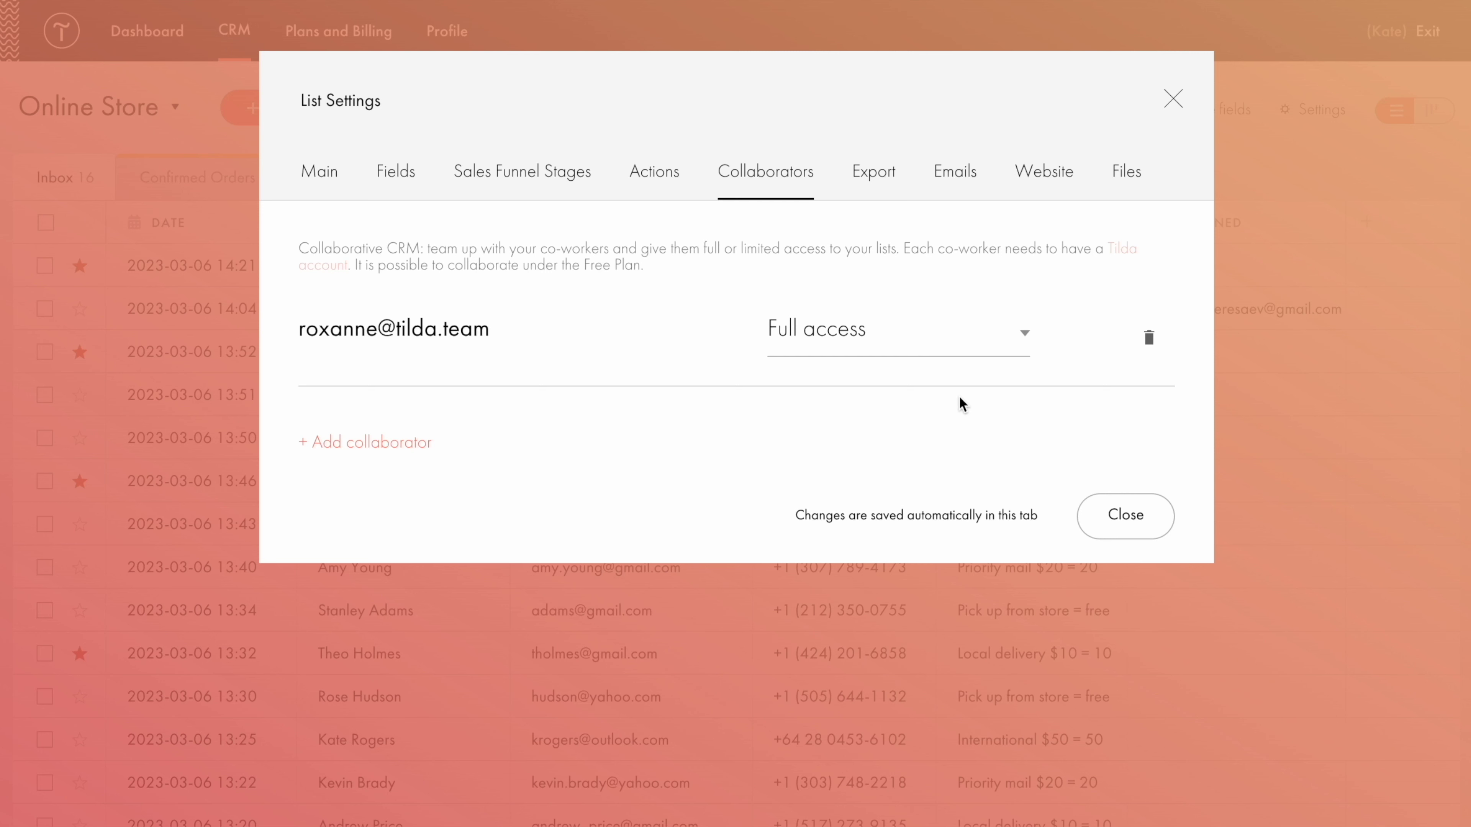
Assign the 14:21 lead to the new collaborator, save it, and switch to Kanban view.
click(1124, 516)
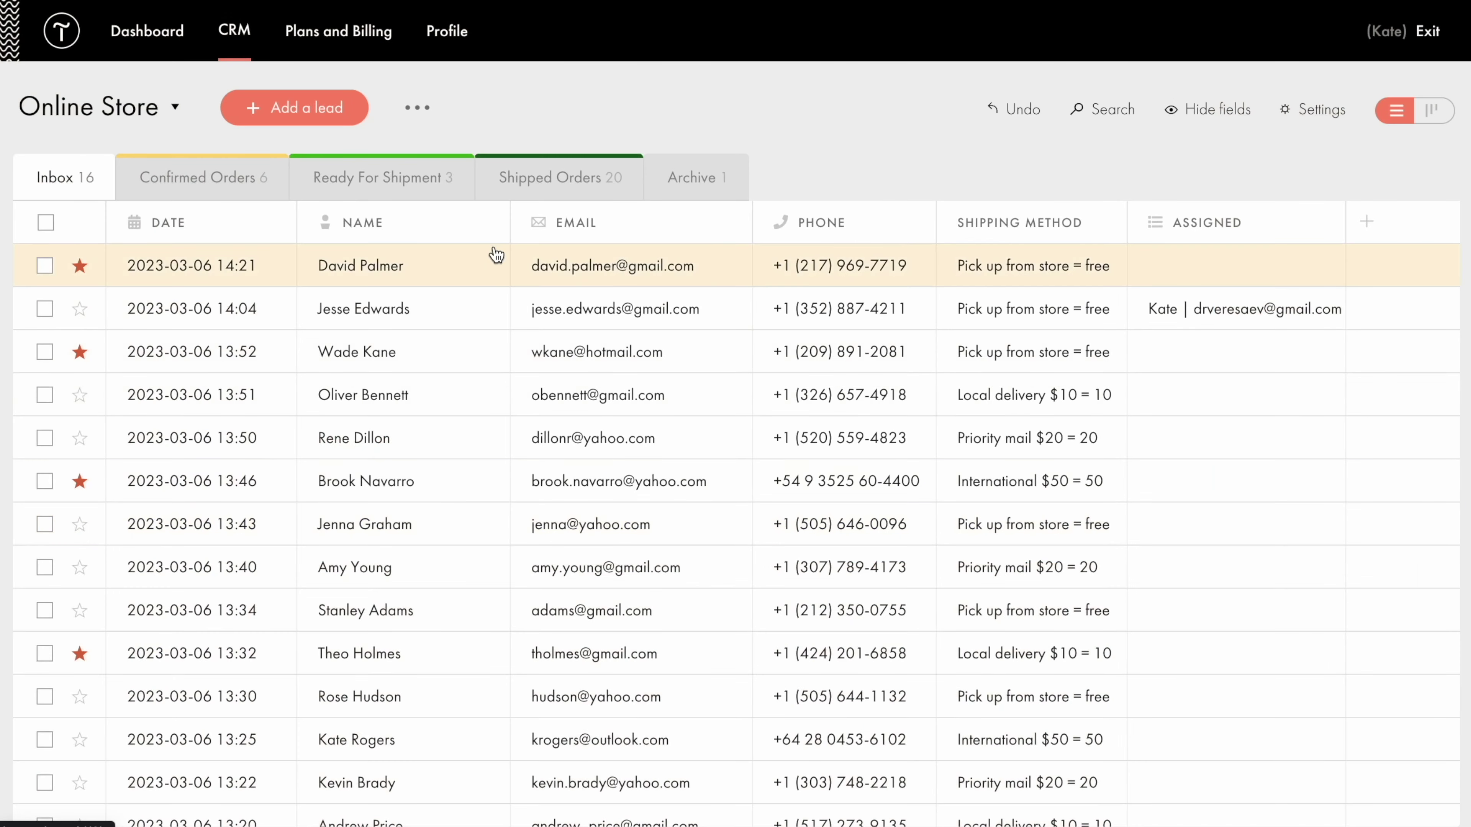
click(440, 265)
click(339, 717)
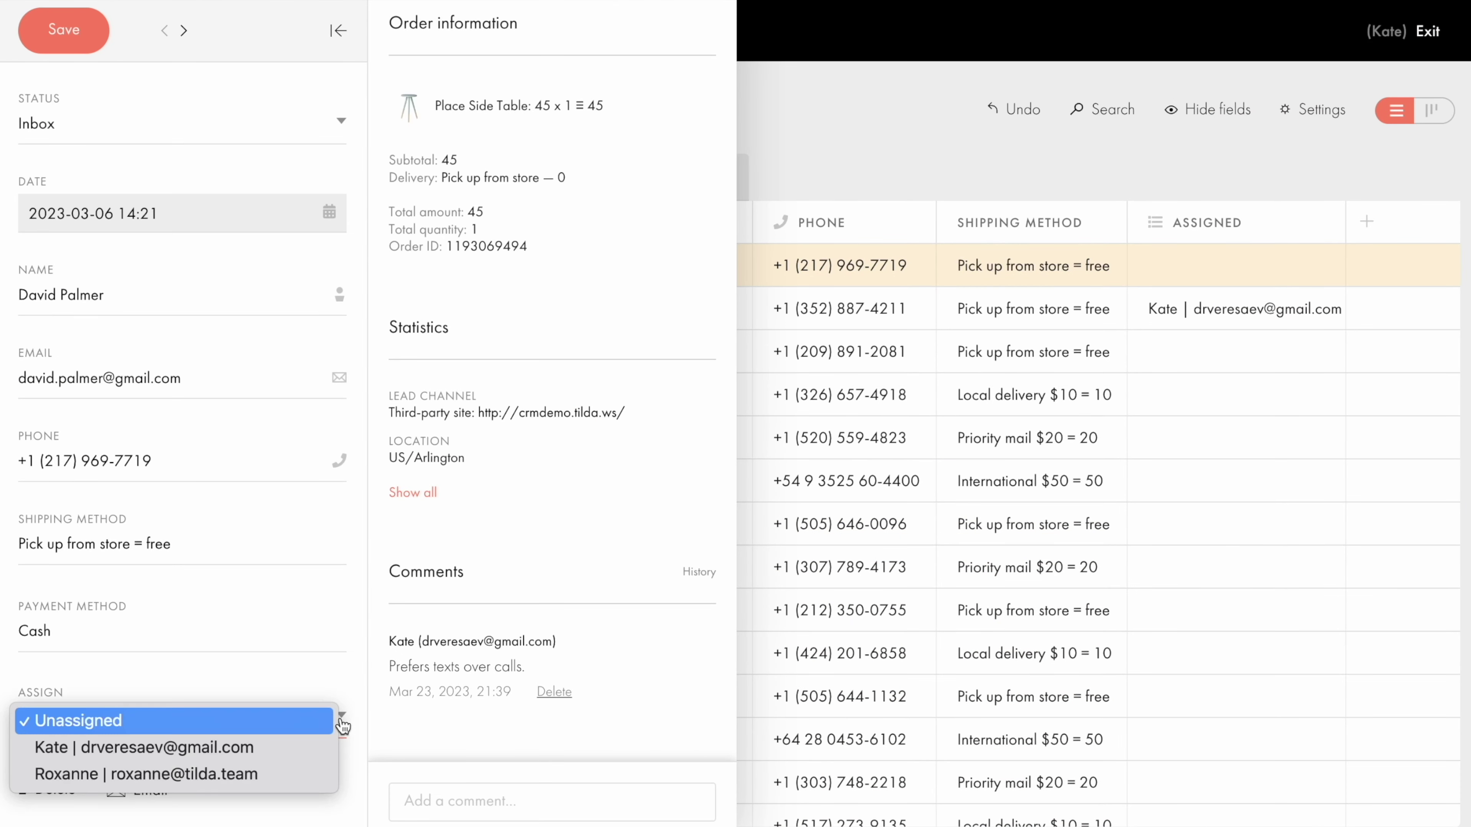
click(293, 774)
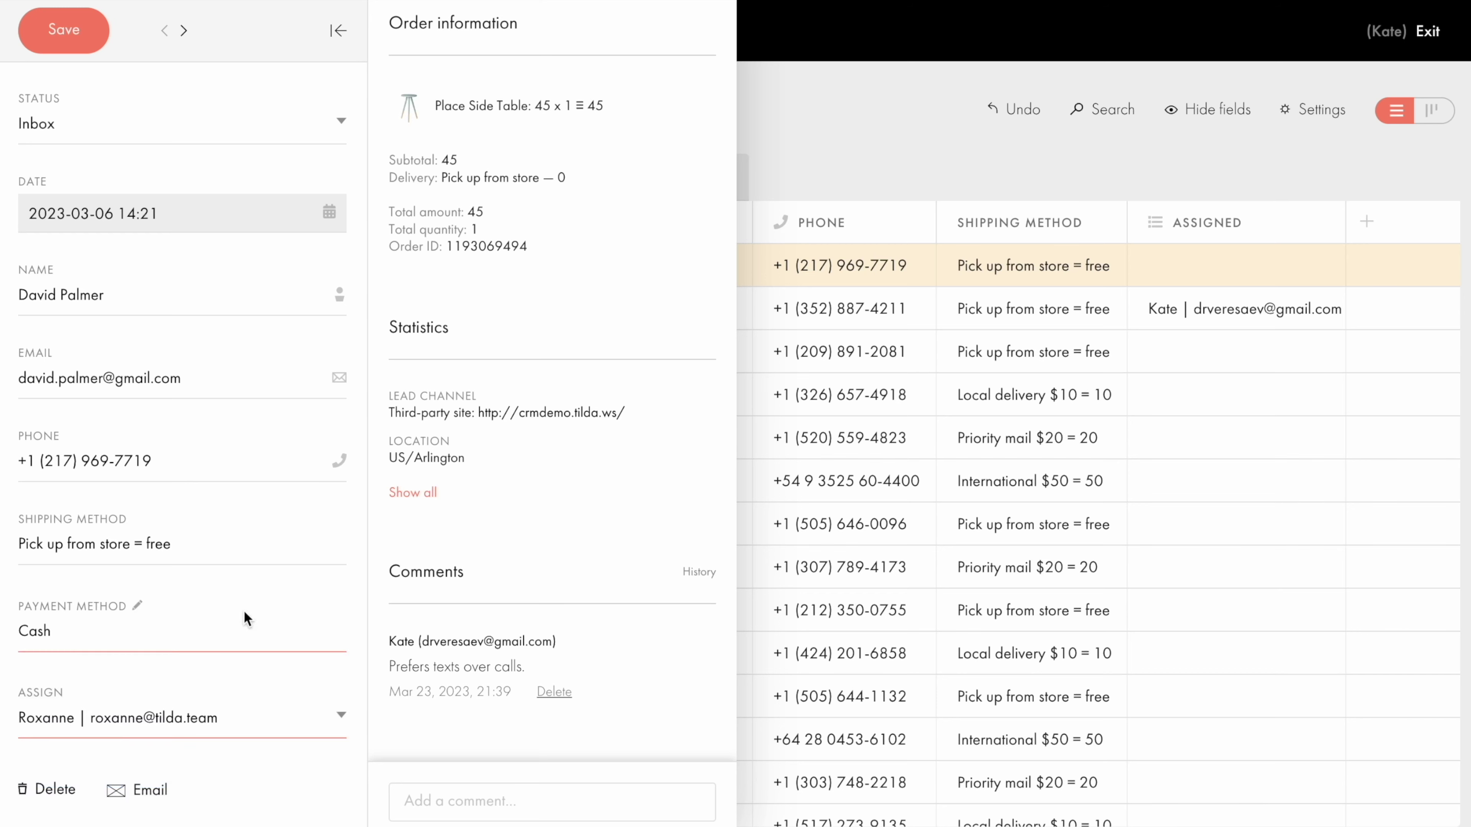
click(66, 31)
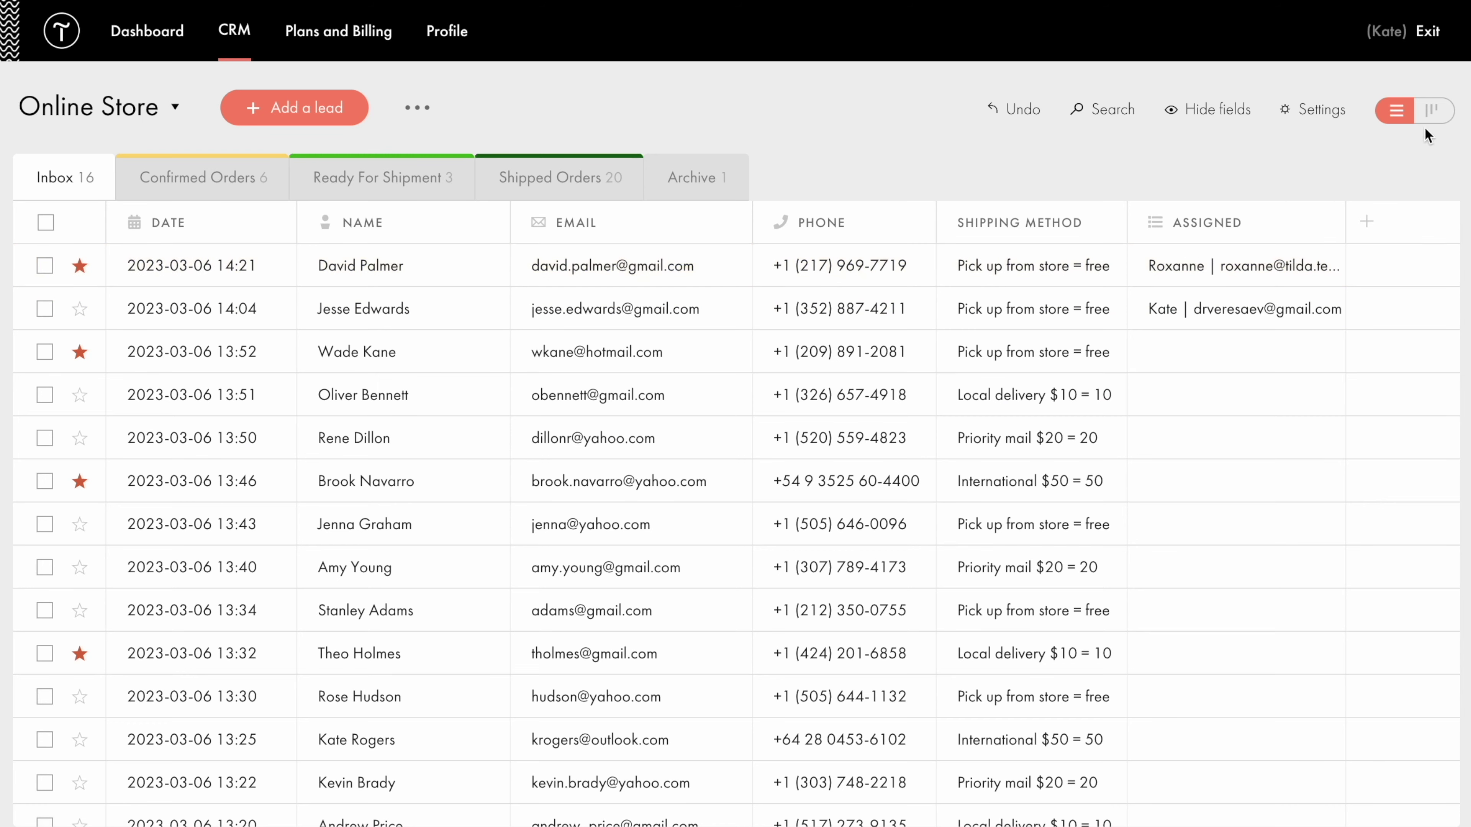
click(1430, 113)
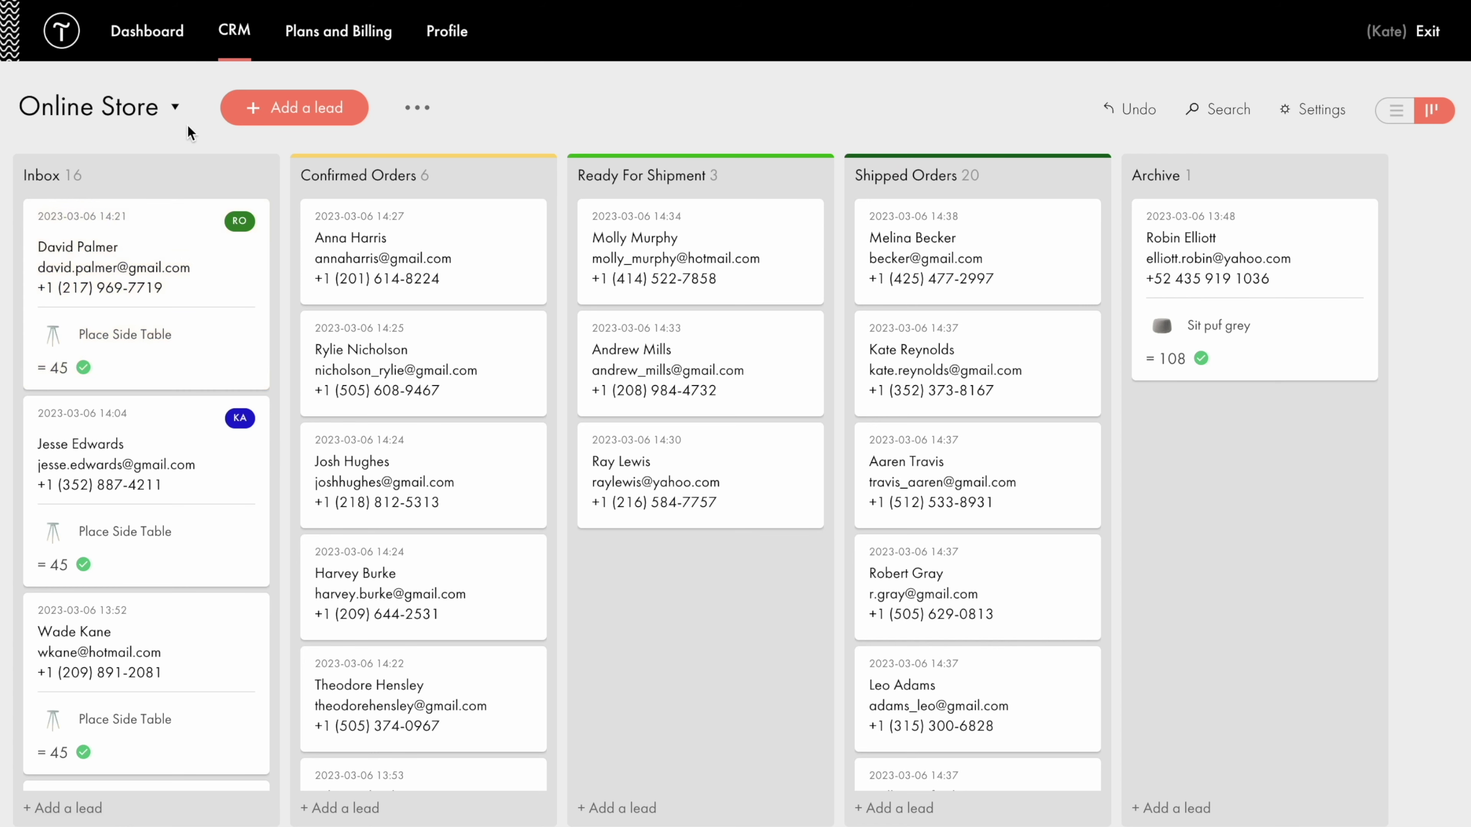
Switch to Creative Agency and drag the 16:16 lead through Brief Received into Invoice.
click(176, 113)
click(167, 215)
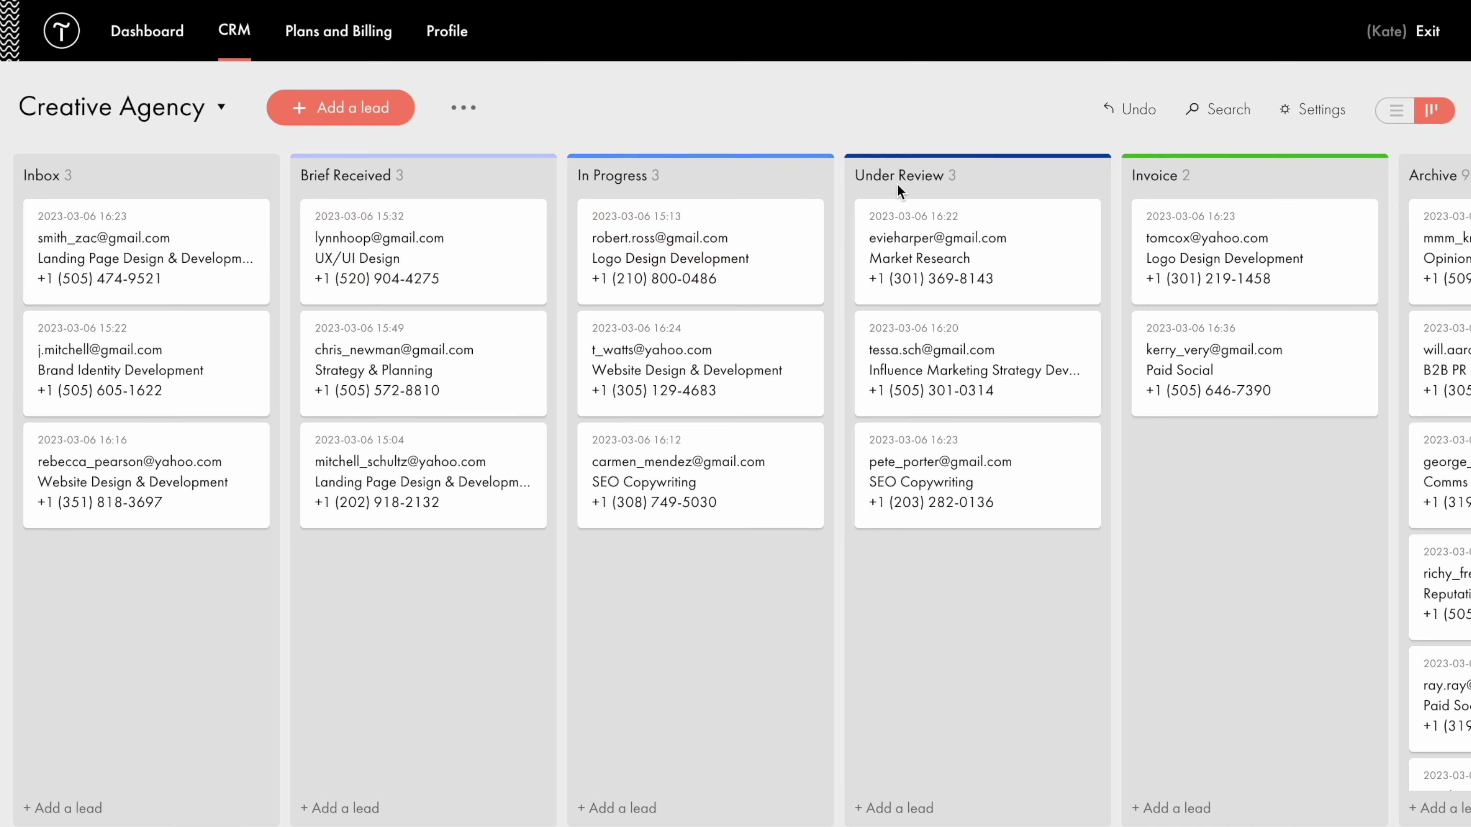
scroll(1160, 192, right, 3)
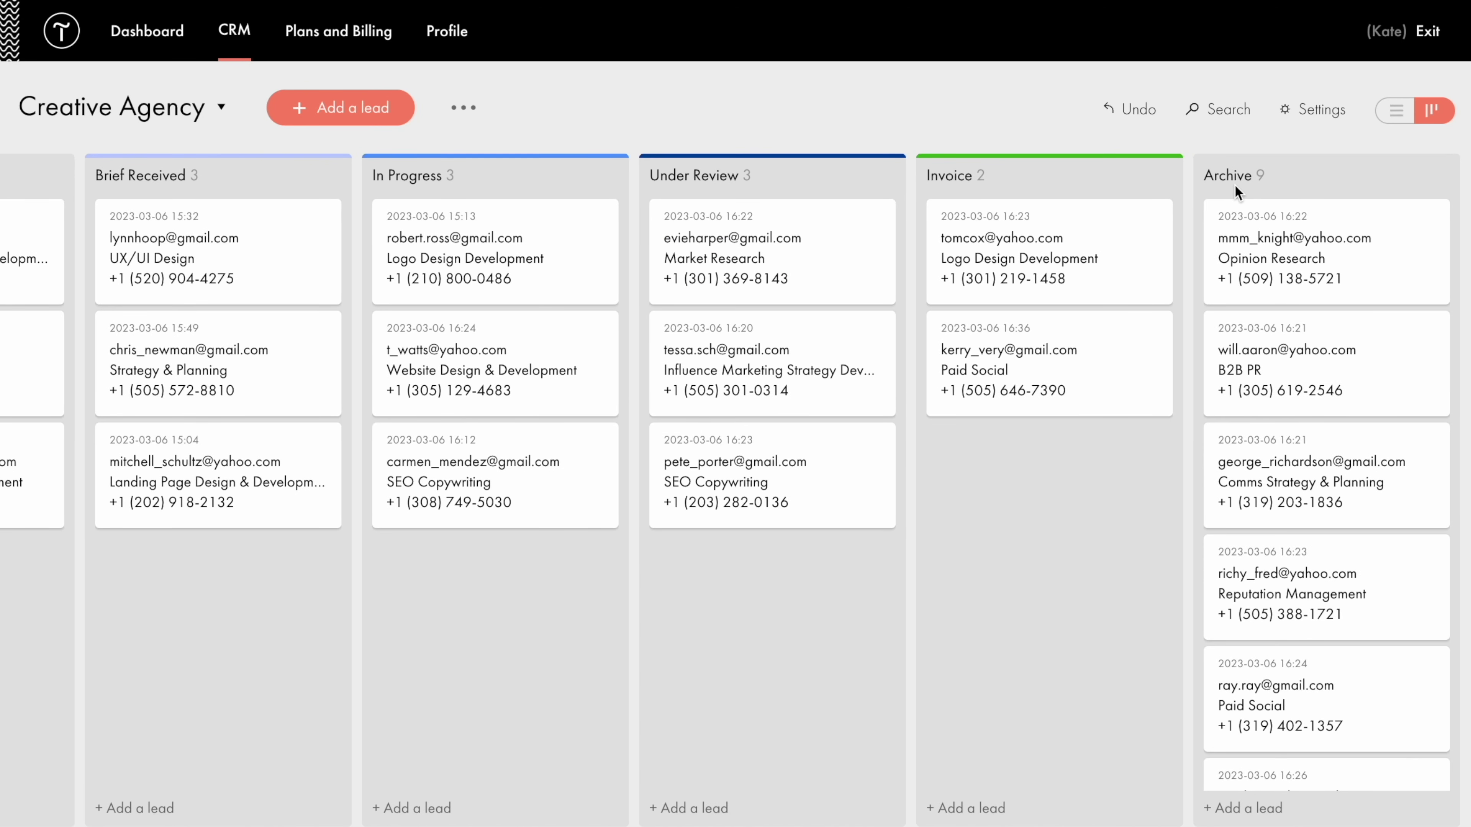
scroll(1234, 184, left, 3)
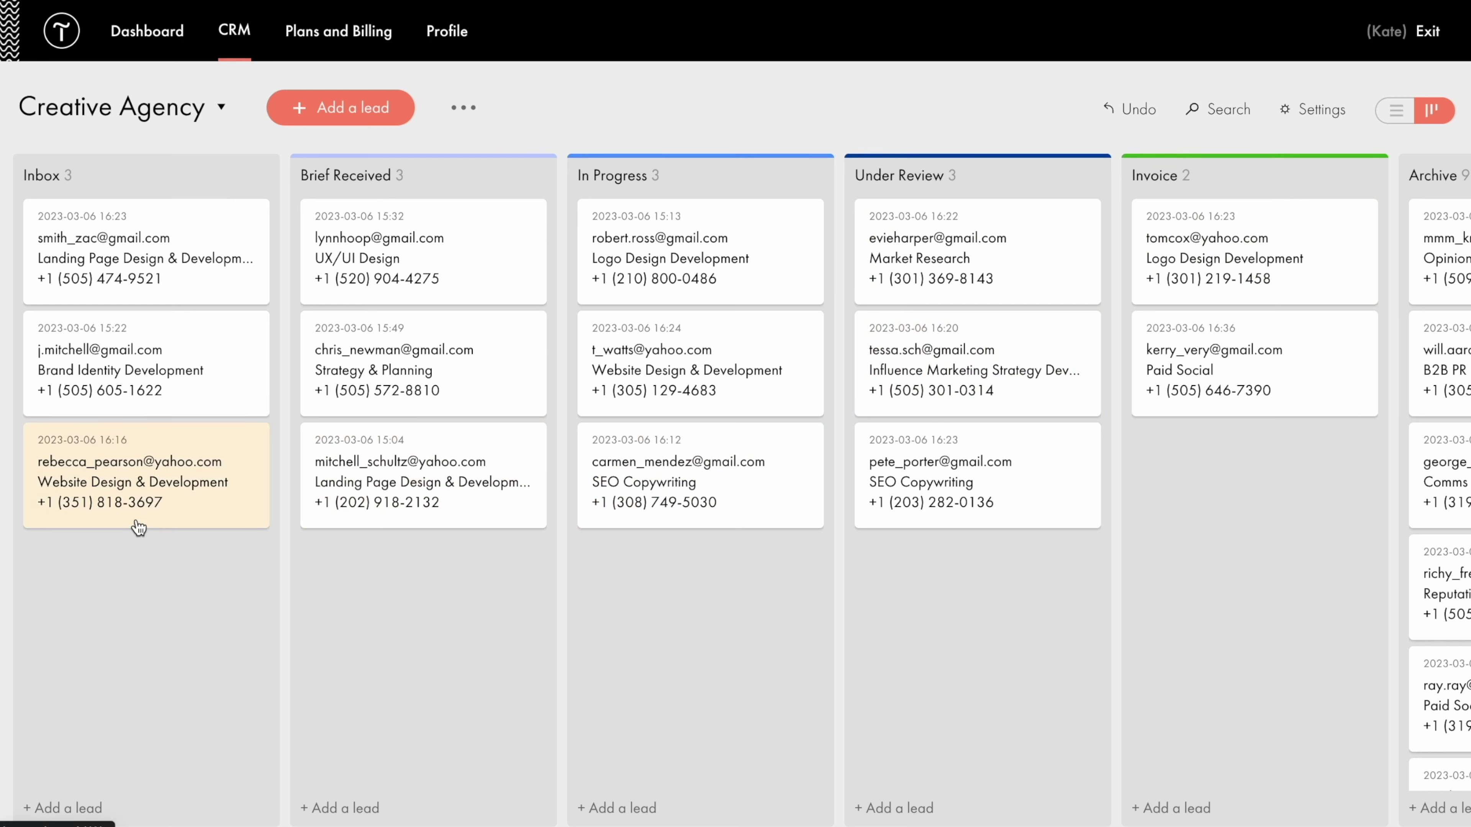
drag(139, 528, 361, 660)
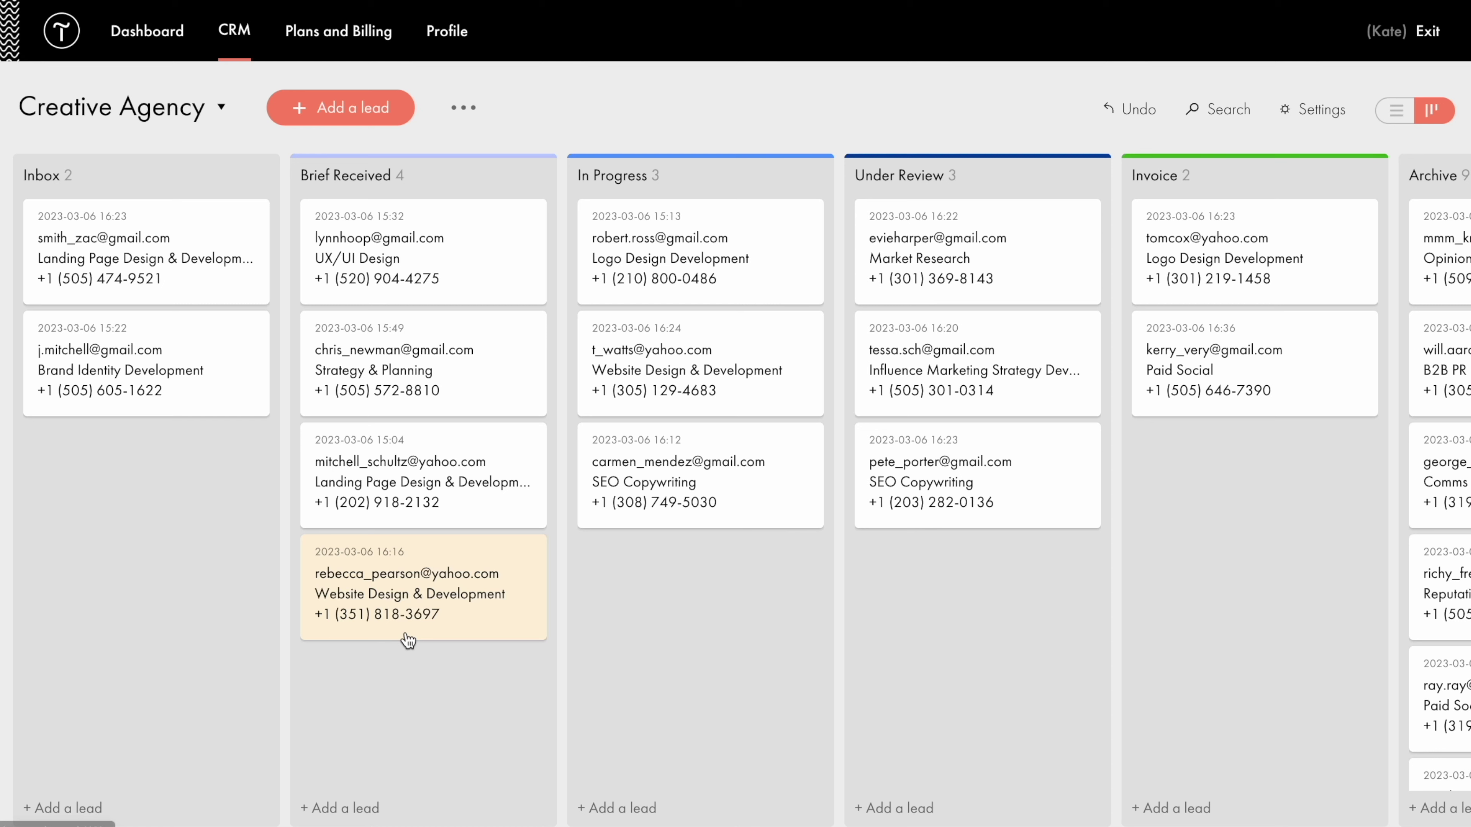
drag(409, 640, 1261, 526)
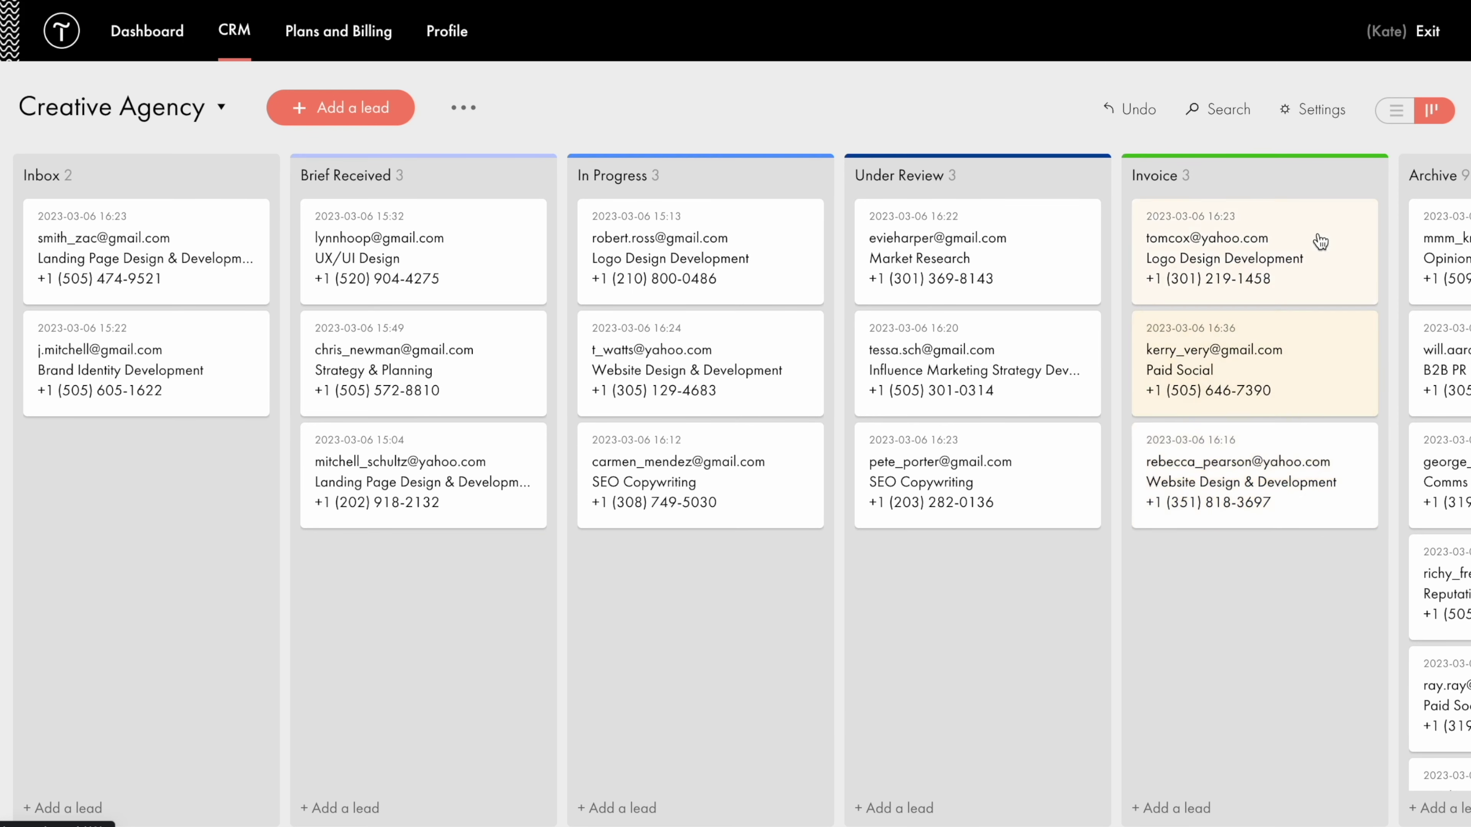
Review the Creative Agency list's Fields tab, toggling the Email field's visibility.
click(1322, 112)
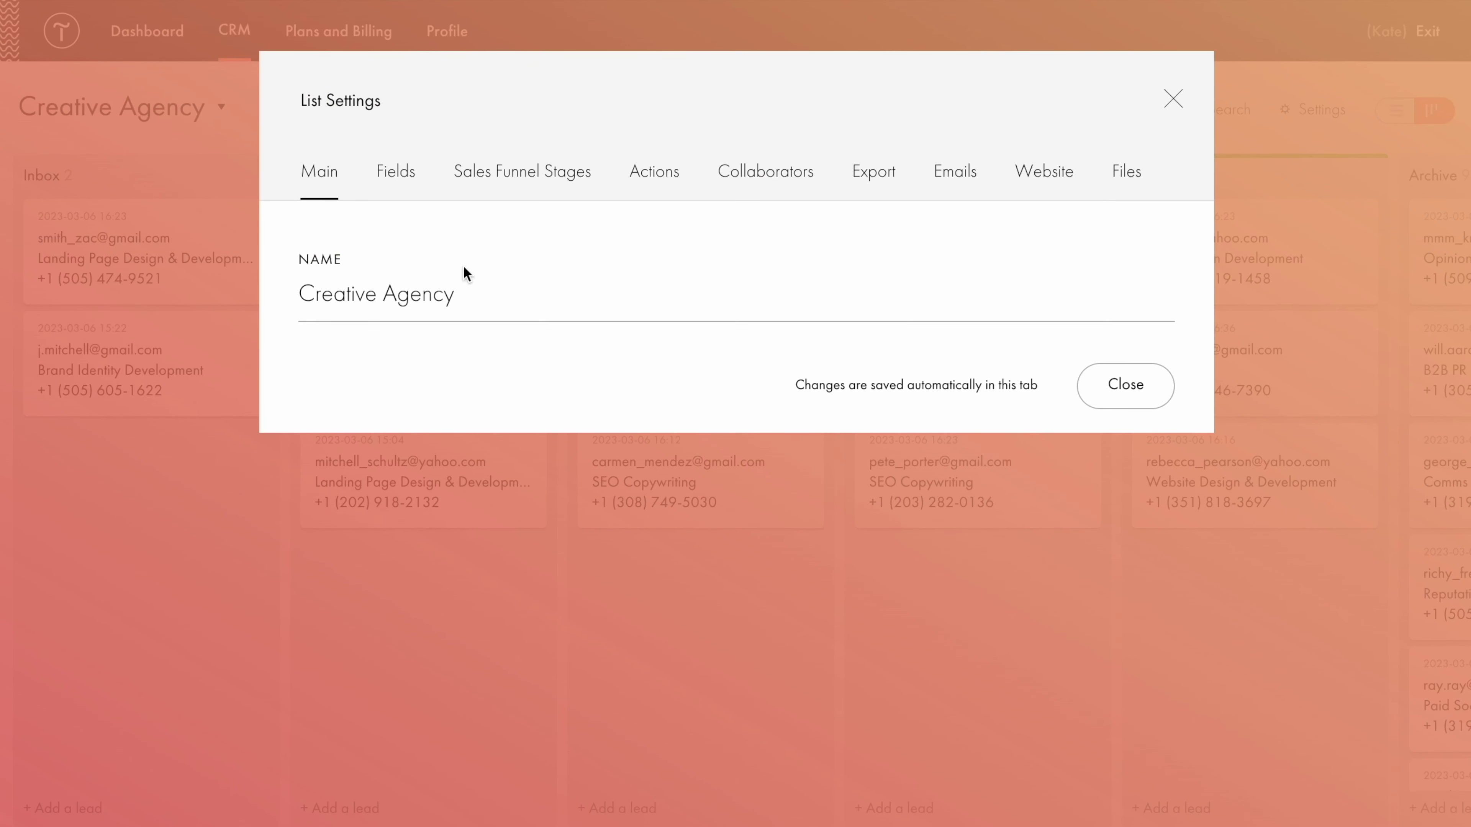
click(403, 187)
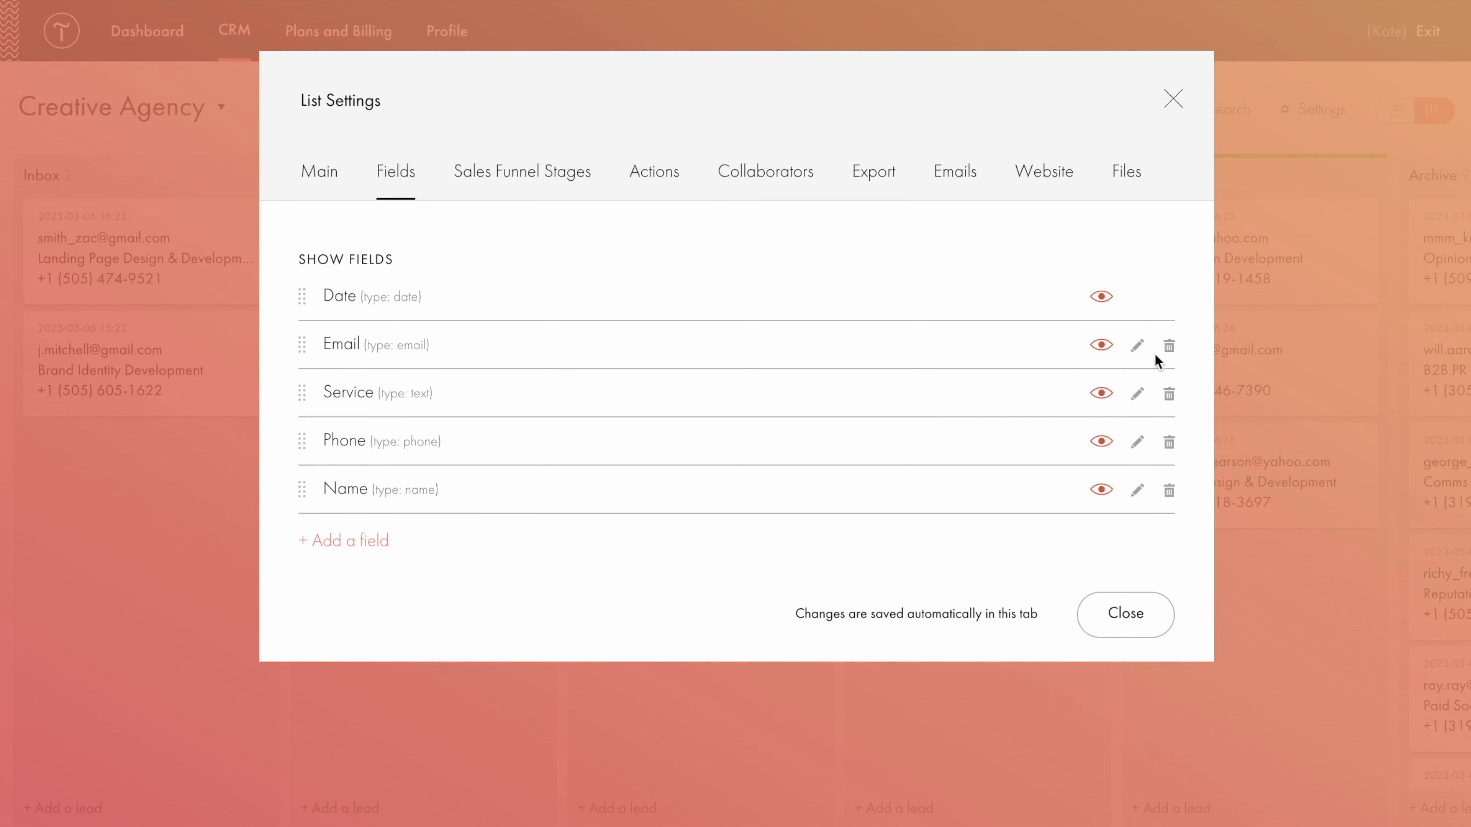
click(1100, 347)
Inspect the Brief Received stage colour without changing it, then view the Actions page.
click(525, 185)
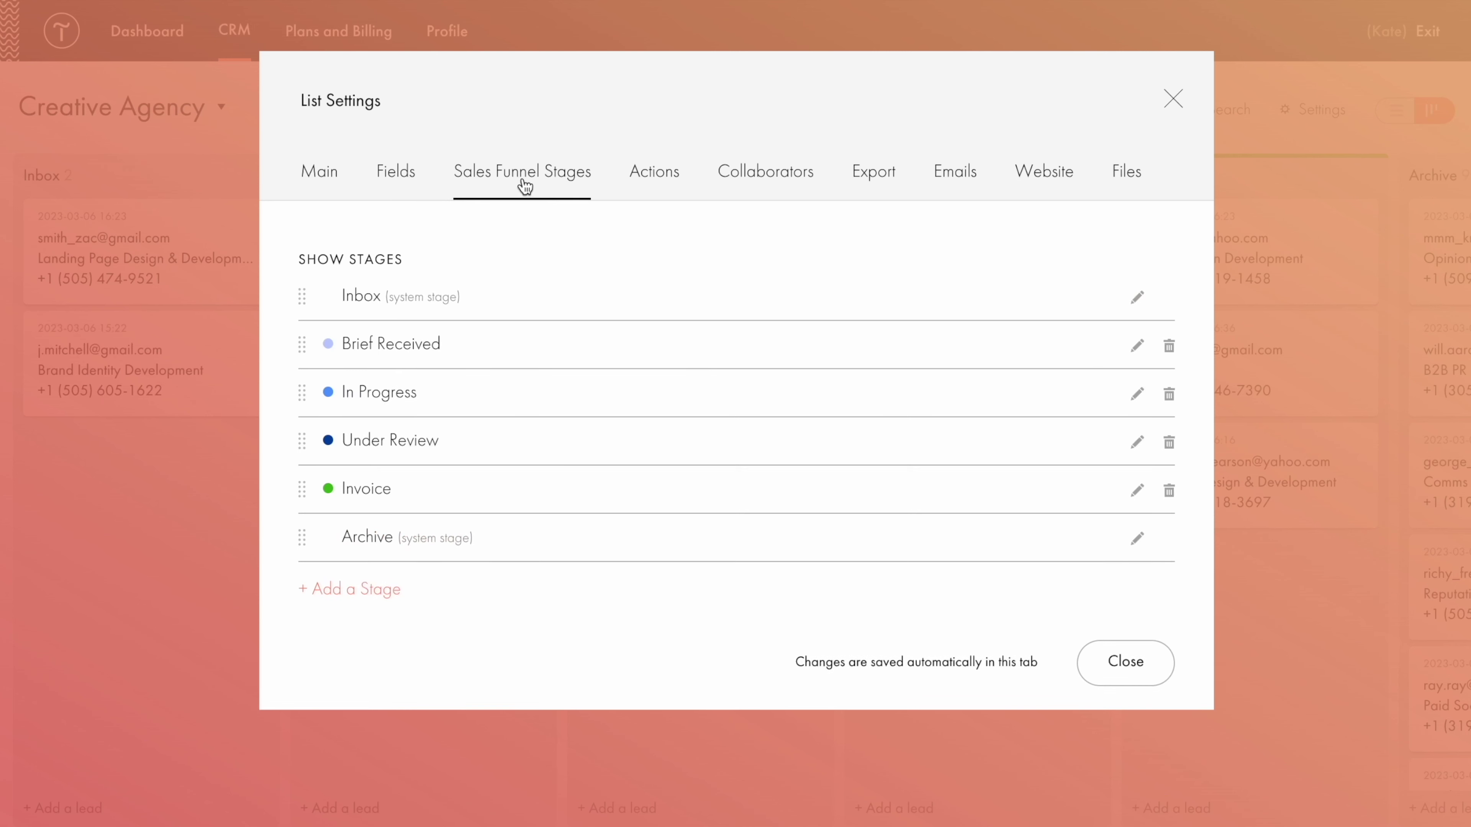
click(1136, 346)
click(562, 388)
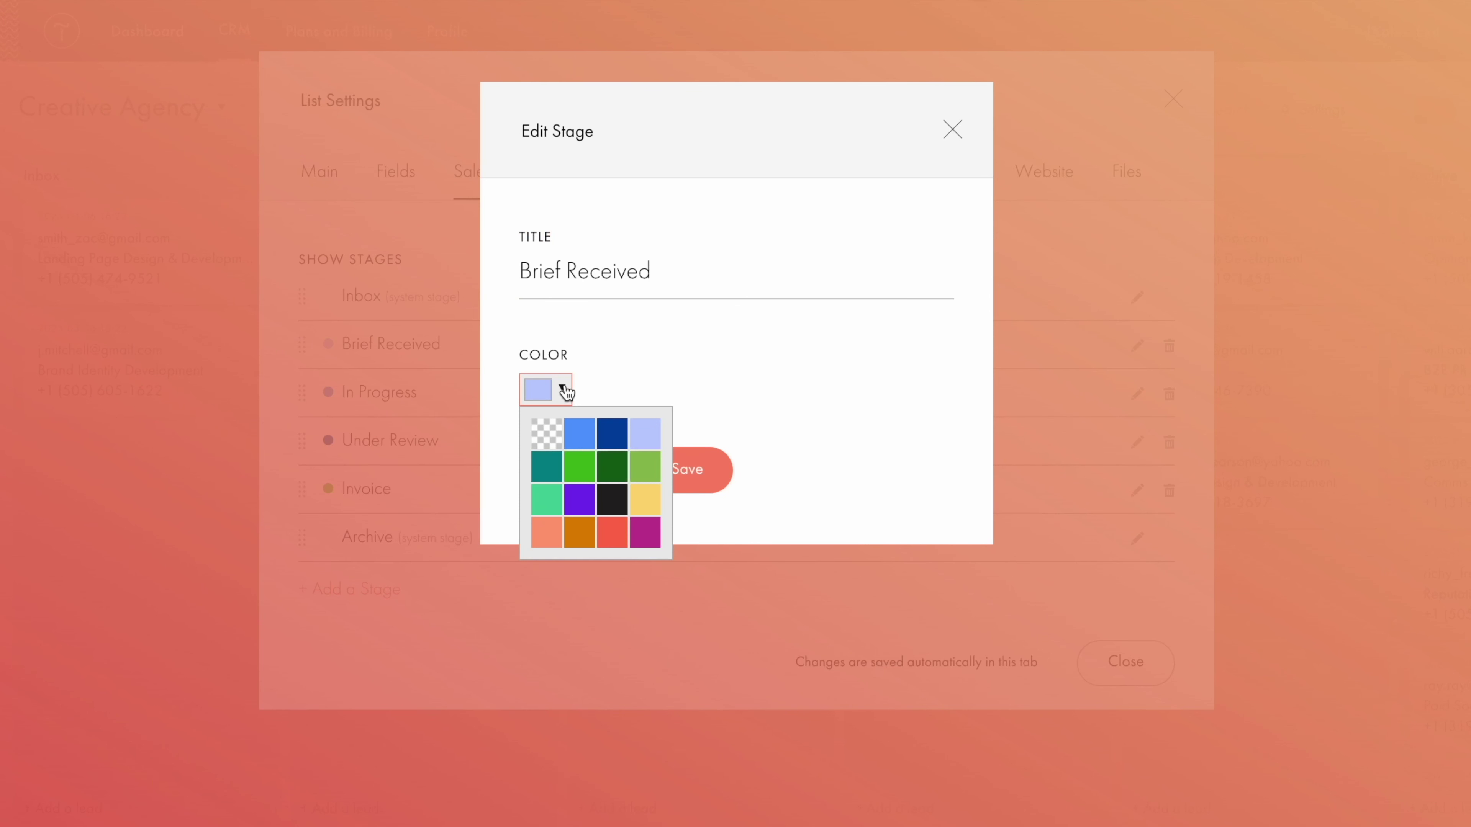
click(728, 383)
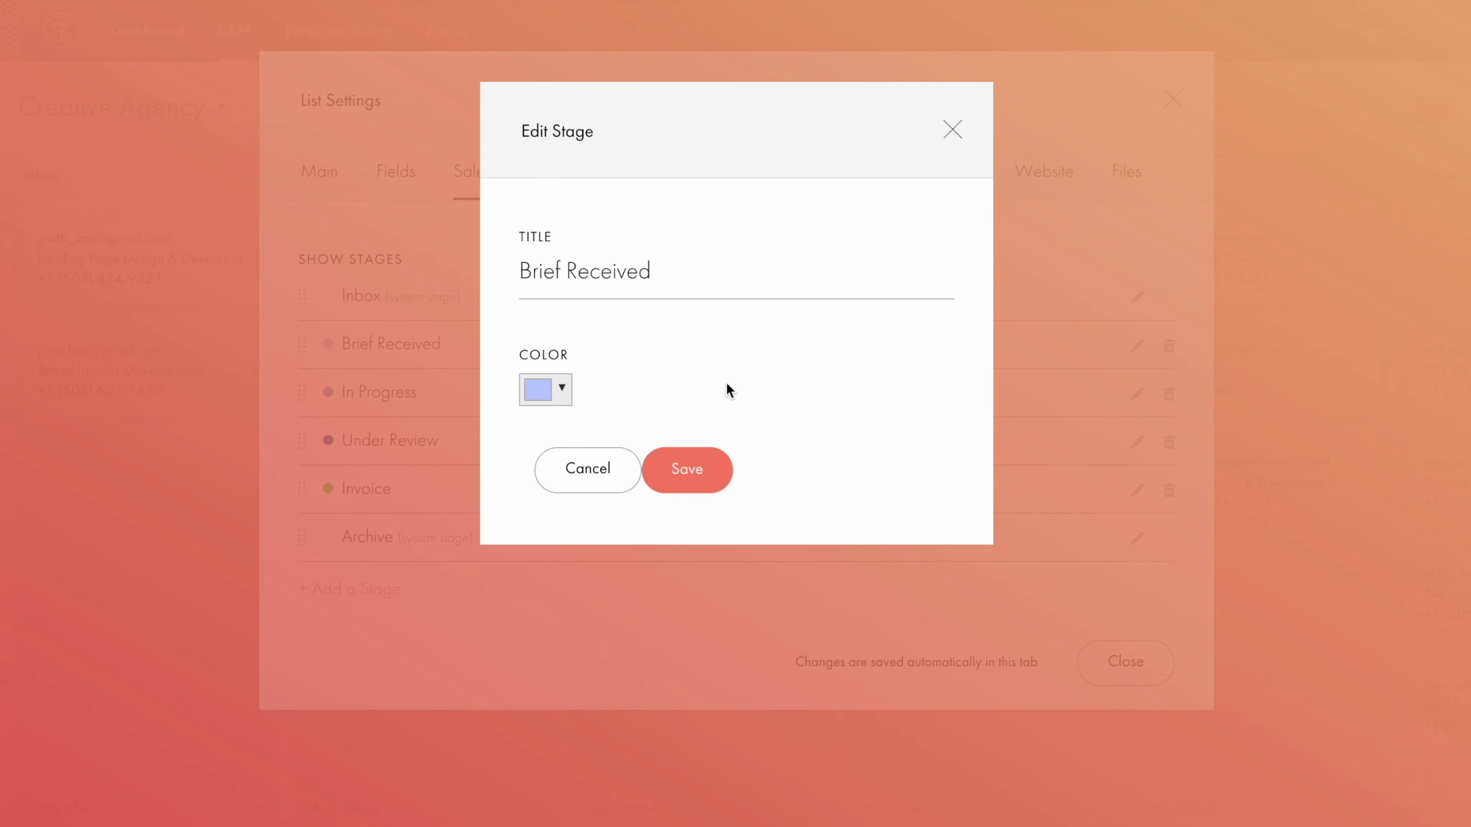
click(1073, 206)
click(657, 182)
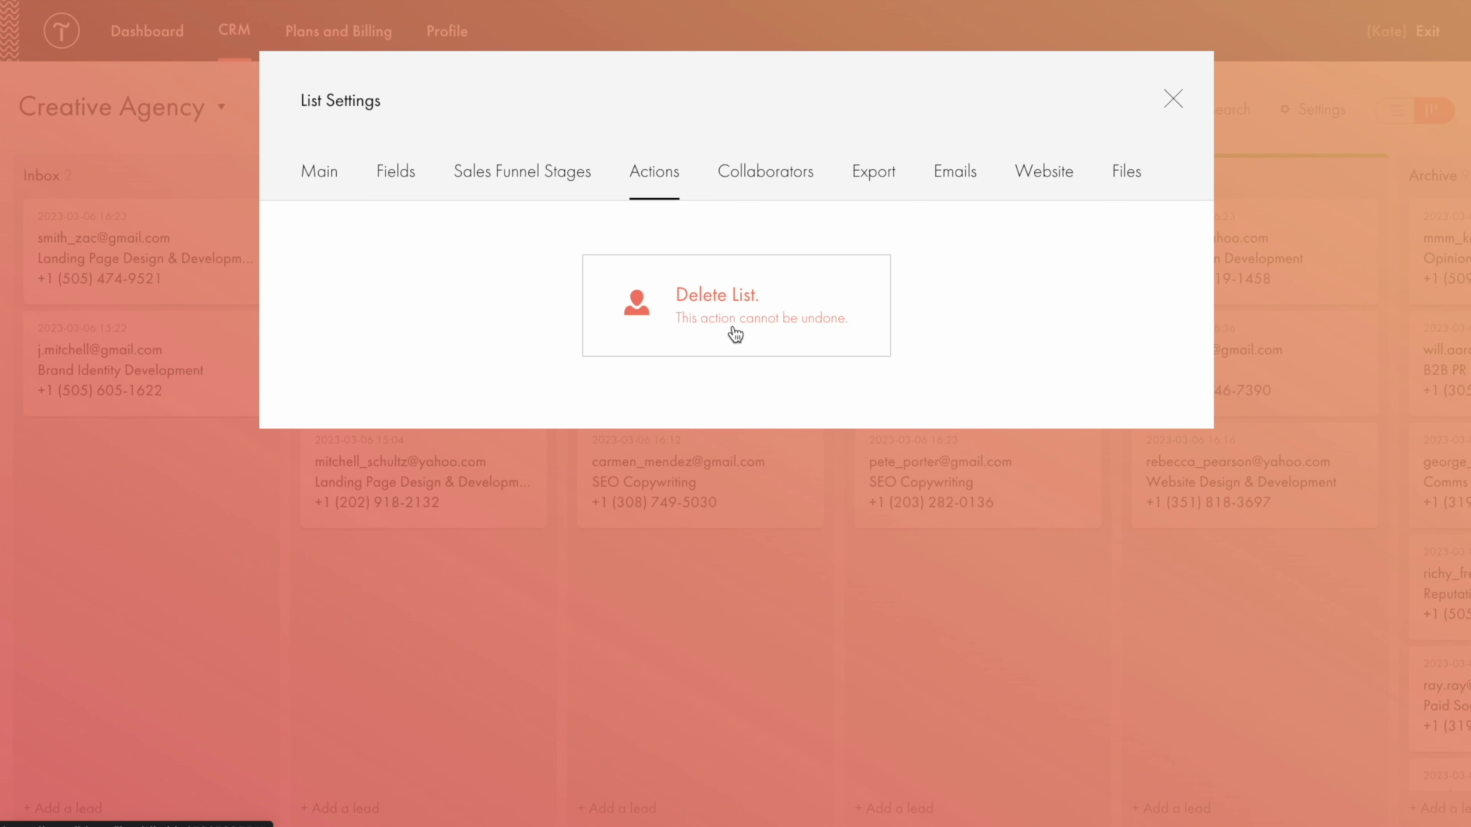
Look through the Collaborators, Export, Emails, Website and Files tabs of the list settings.
click(765, 184)
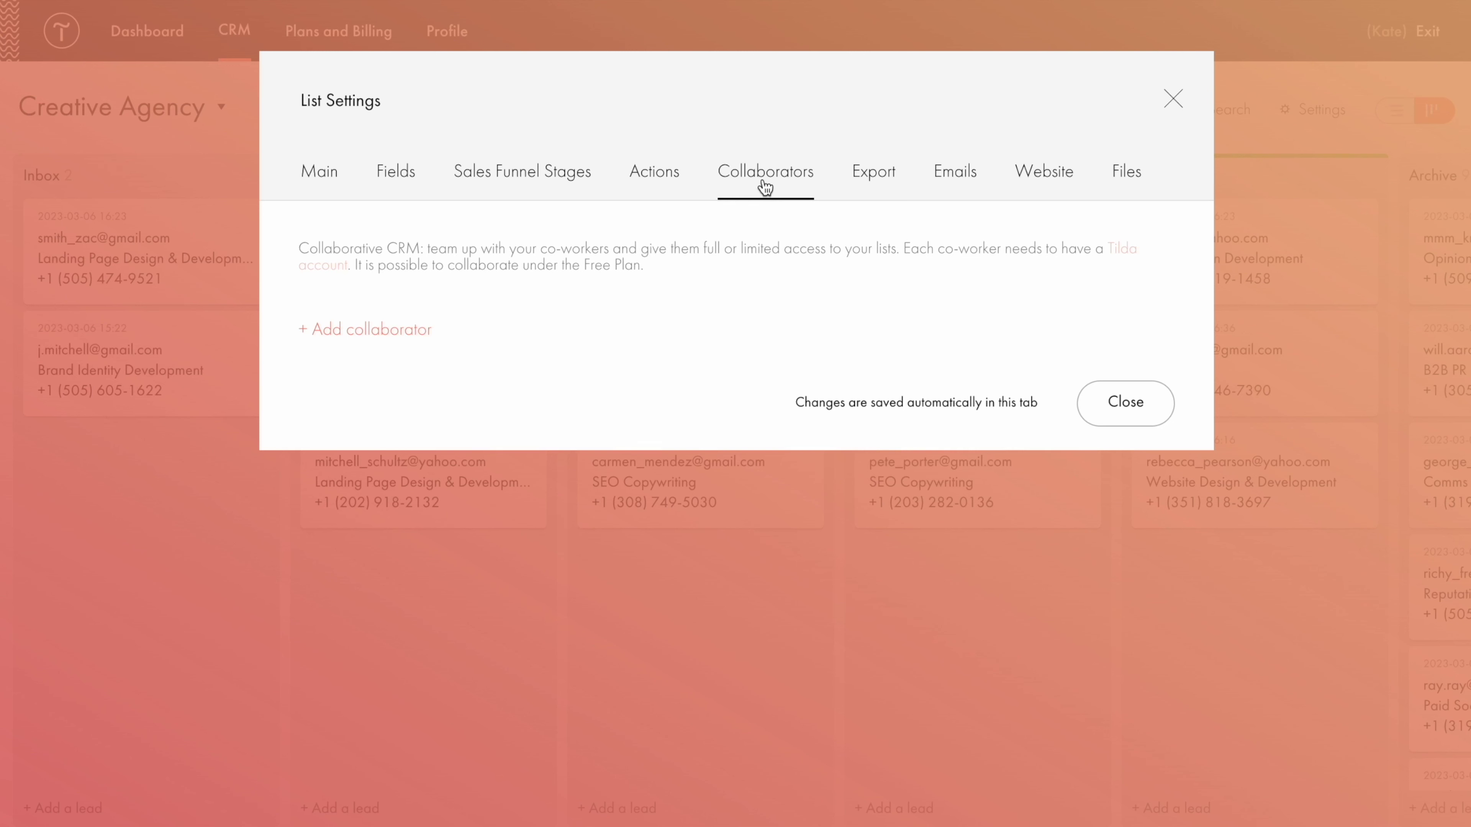
click(875, 184)
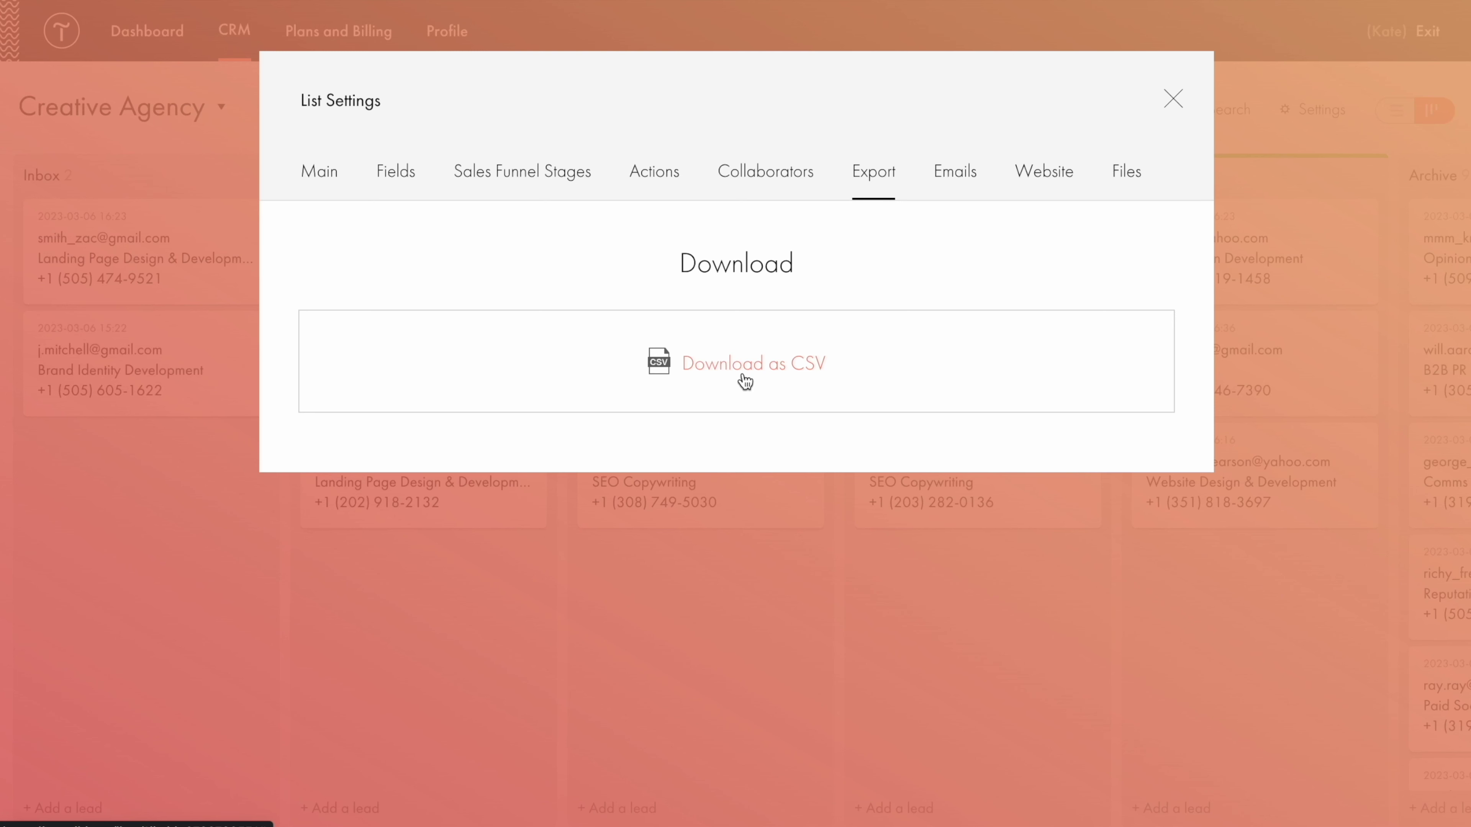
click(957, 184)
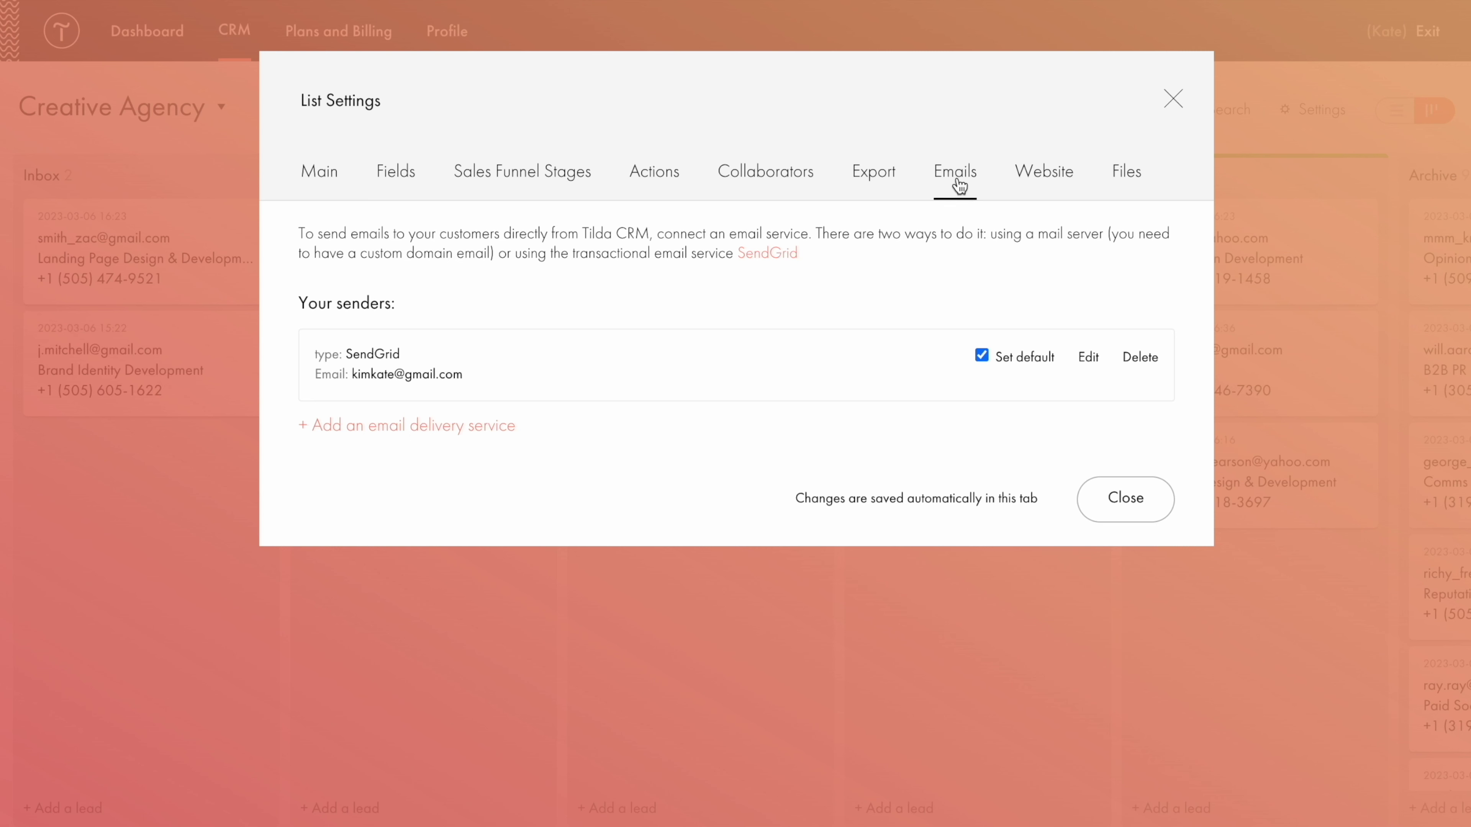
click(1053, 185)
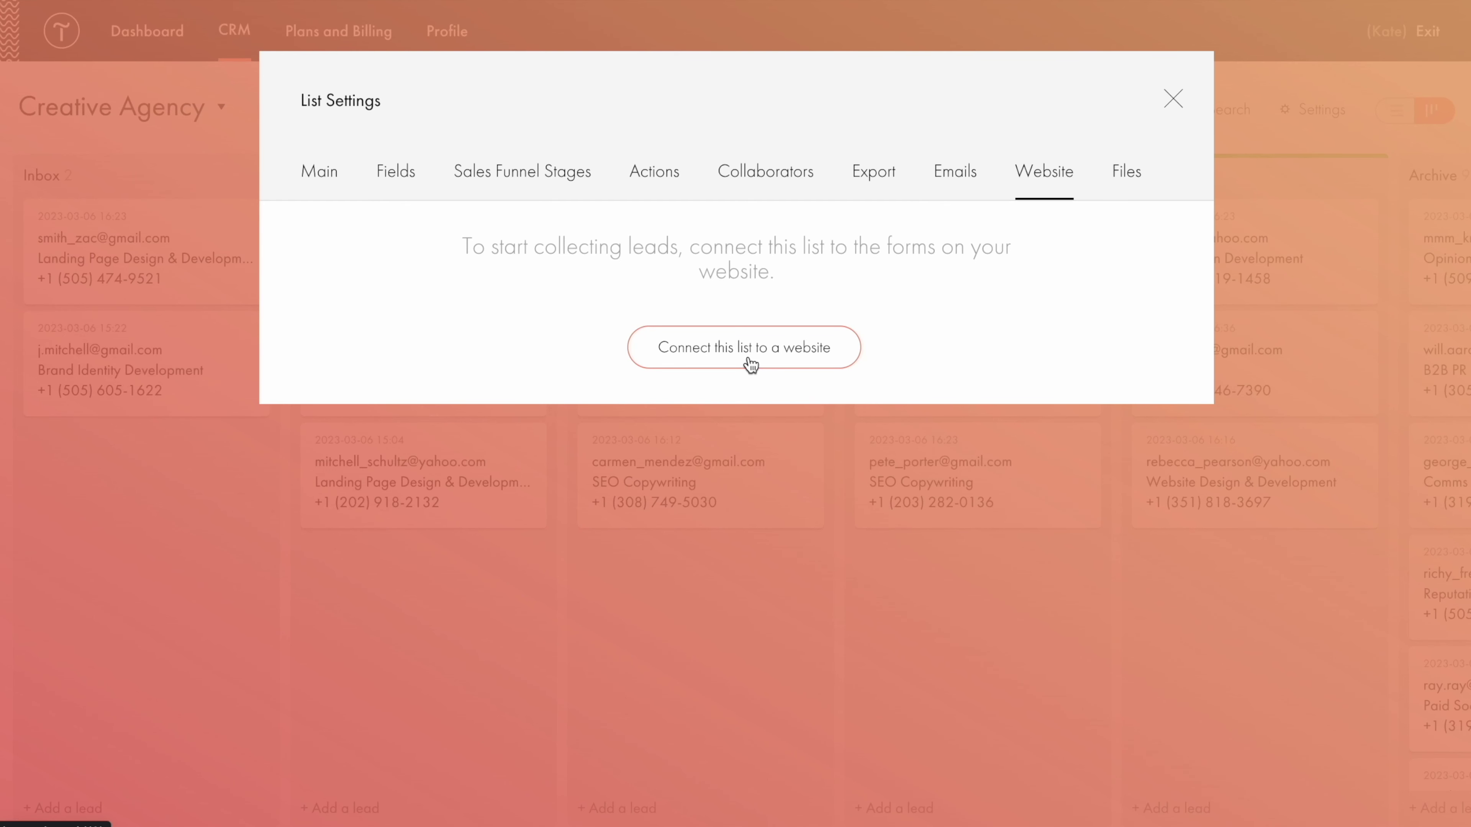
click(1126, 180)
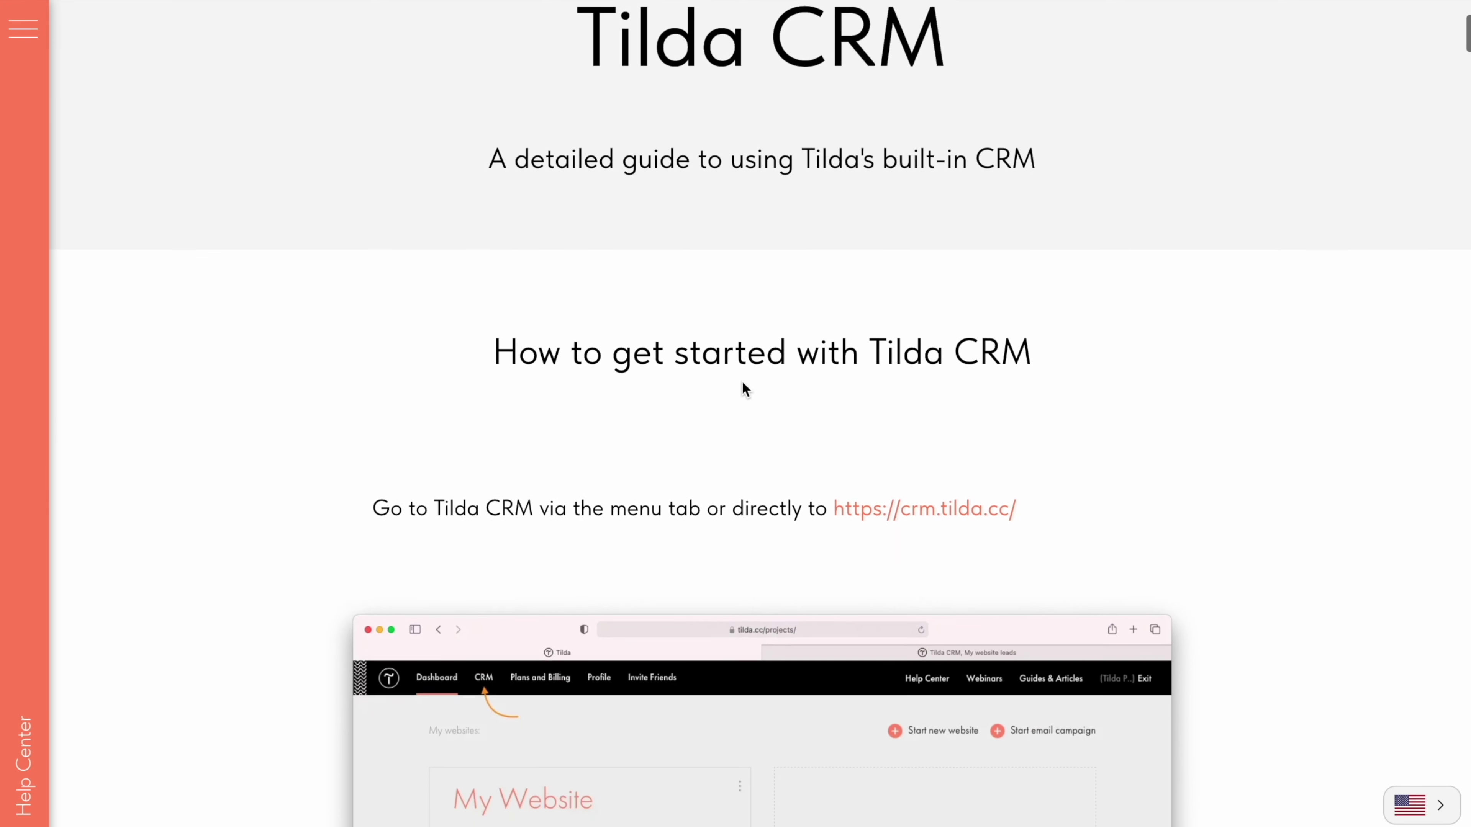
Scroll down the Tilda CRM help article to the "Adding a list" section.
scroll(743, 384, down, 6)
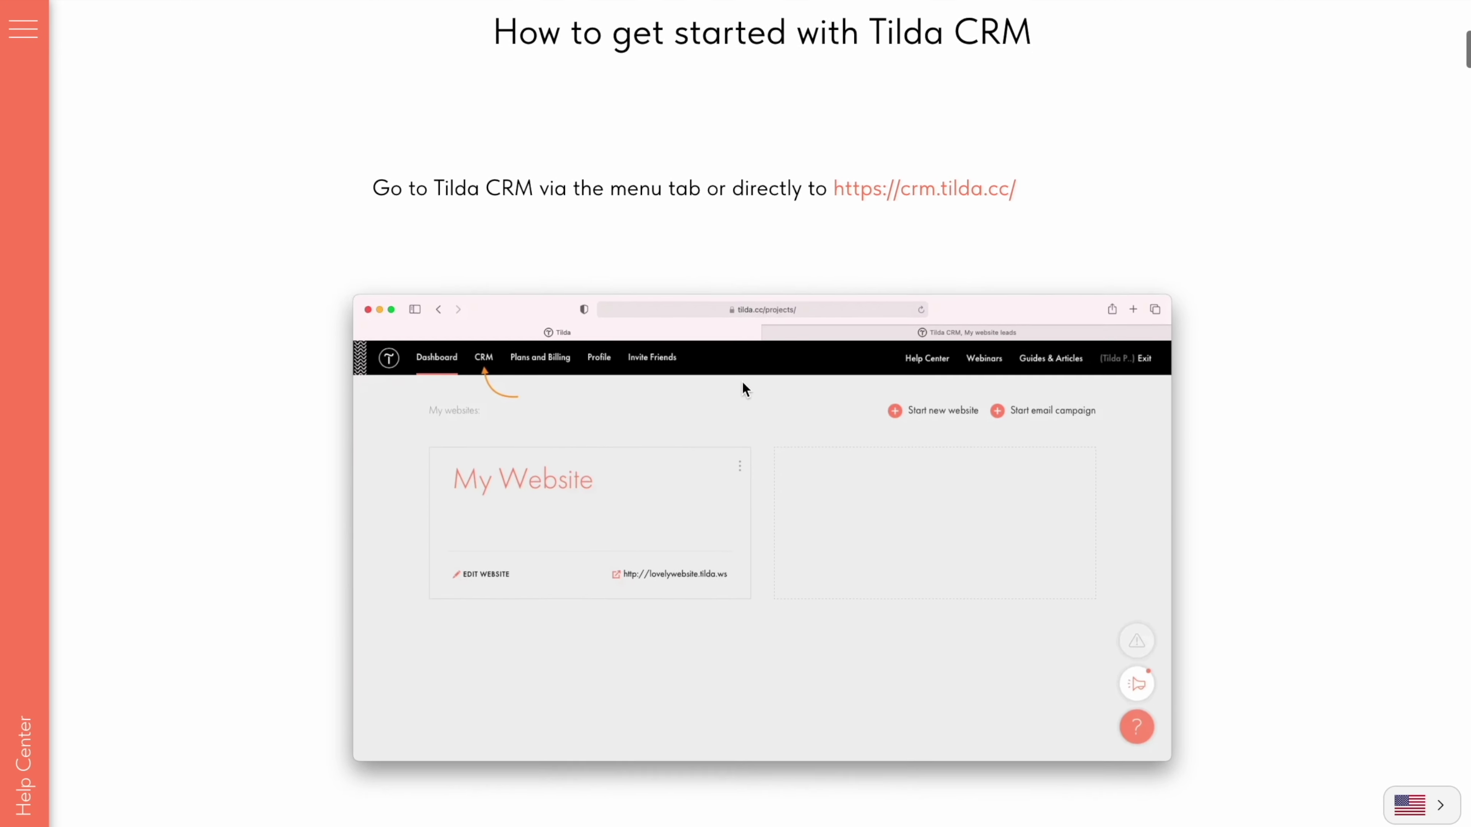
scroll(743, 384, down, 5)
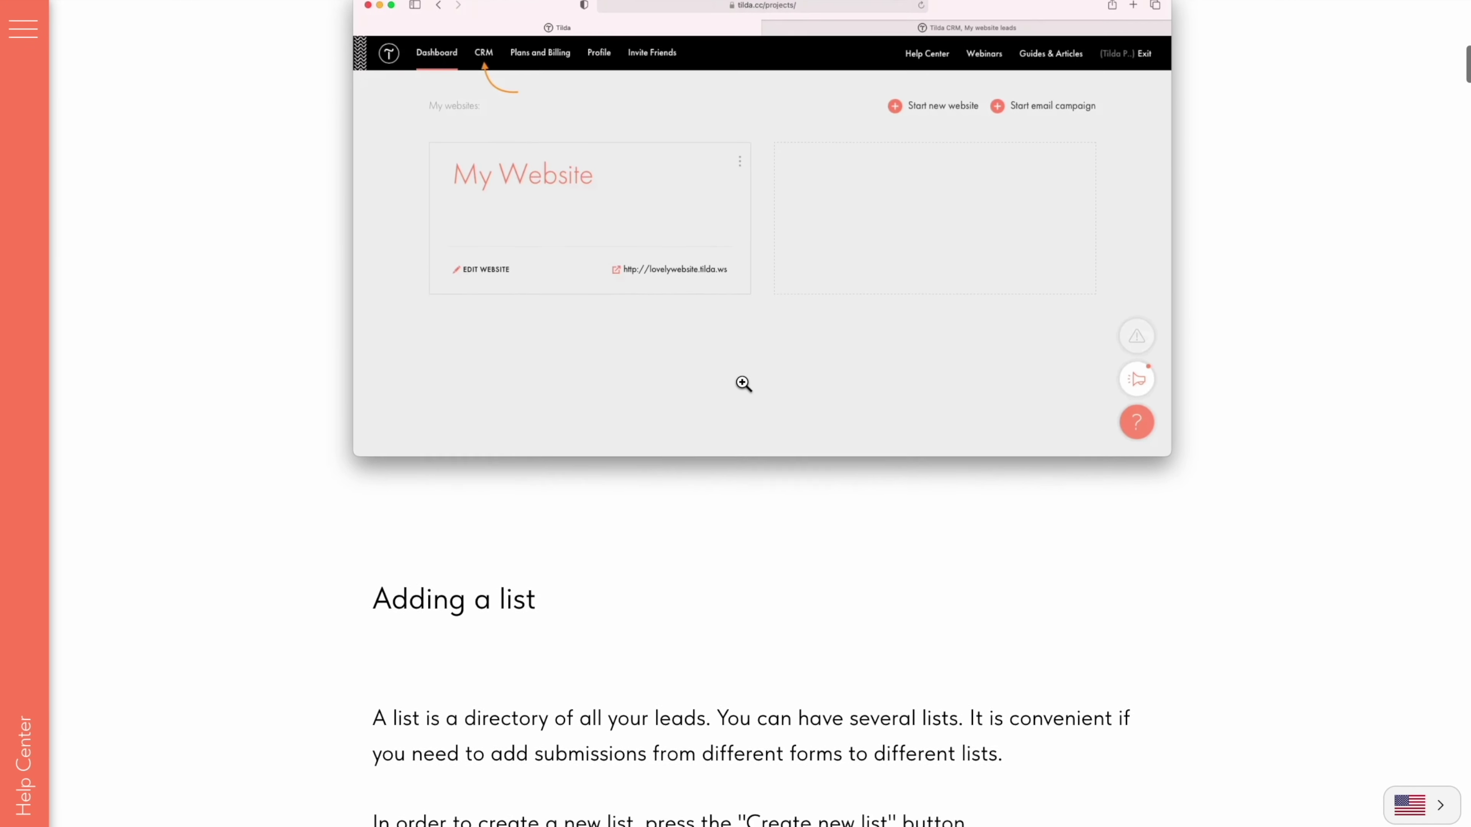
scroll(742, 382, down, 5)
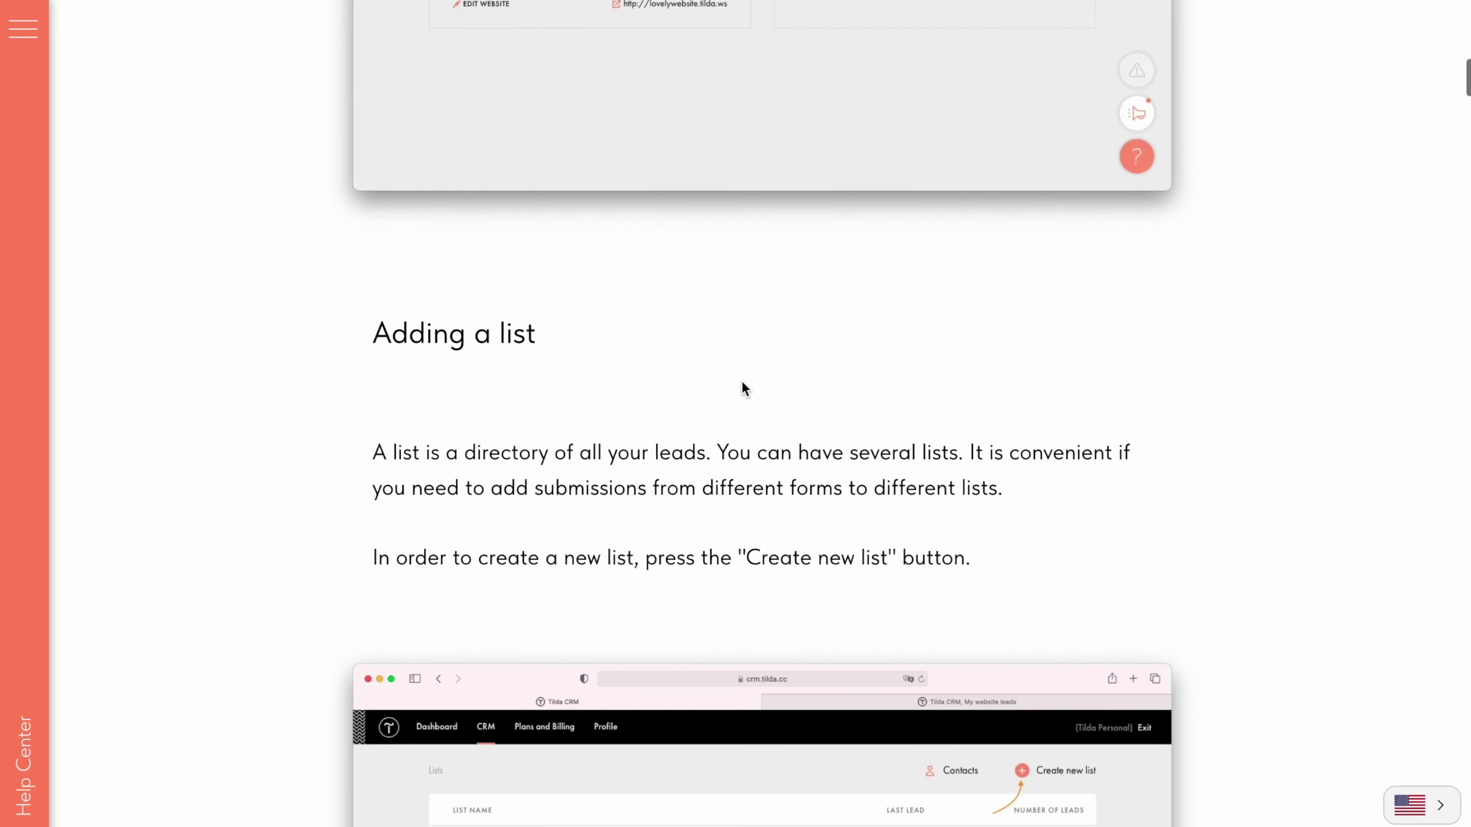
scroll(742, 389, down, 2)
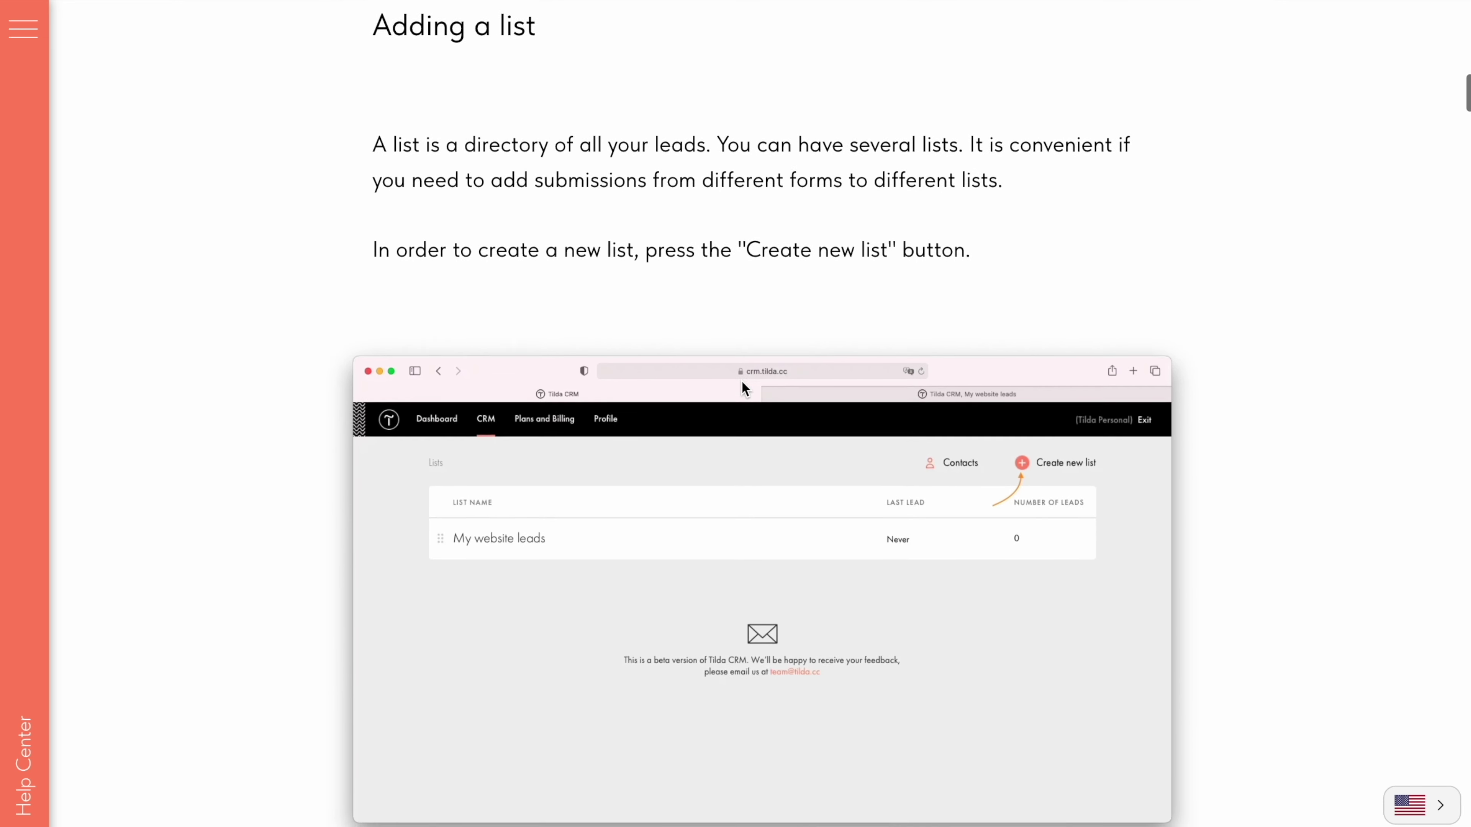